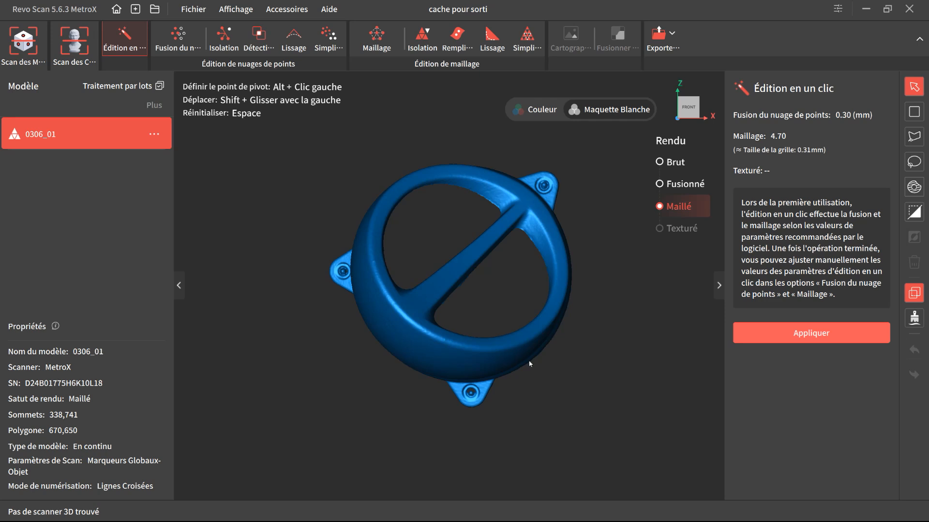
Set up the export of the 0306_01 mesh to the Téléchargements folder in STL format
shift+drag(494, 407, 453, 237)
mouse_move(389, 234)
mouse_down()
mouse_move(428, 248)
mouse_move(435, 173)
mouse_move(483, 217)
mouse_move(462, 280)
mouse_move(382, 310)
mouse_move(418, 335)
mouse_move(387, 161)
mouse_move(361, 312)
mouse_move(368, 279)
mouse_move(430, 227)
mouse_move(370, 275)
mouse_move(365, 300)
mouse_up()
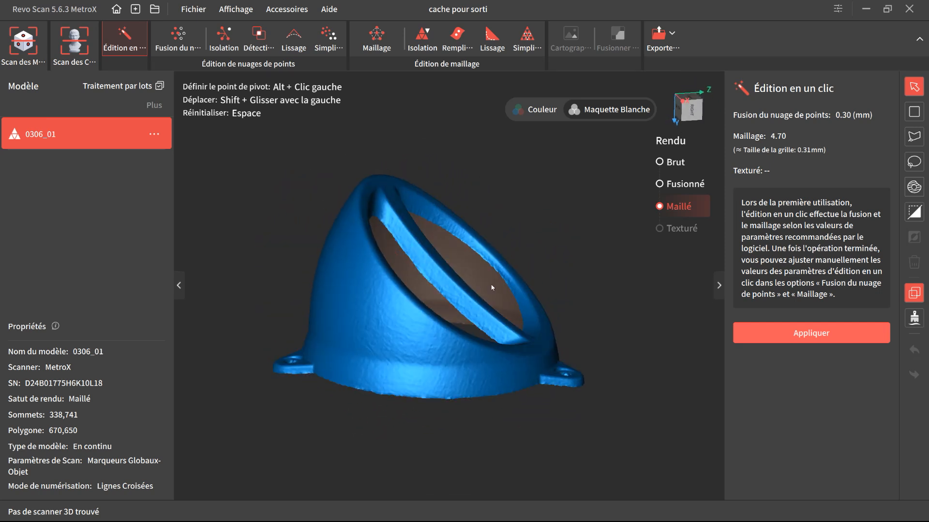
click(659, 43)
click(687, 97)
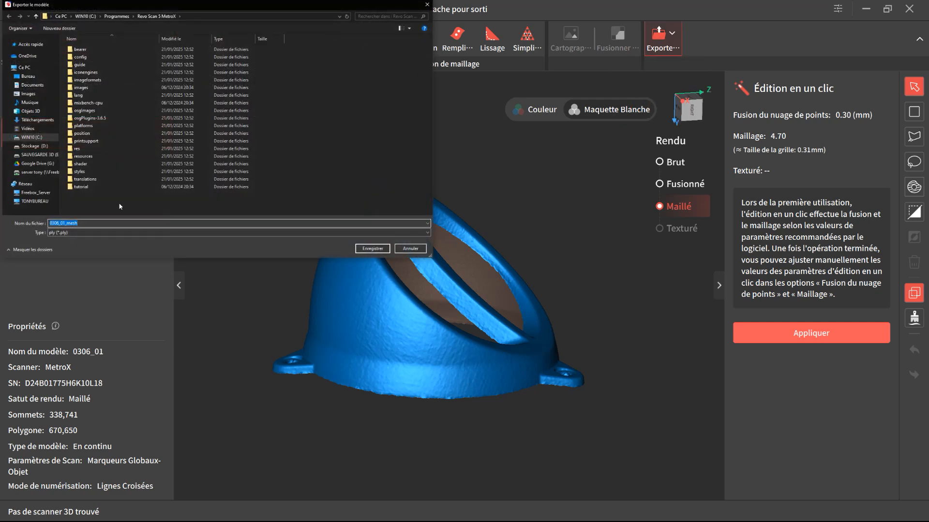
click(31, 111)
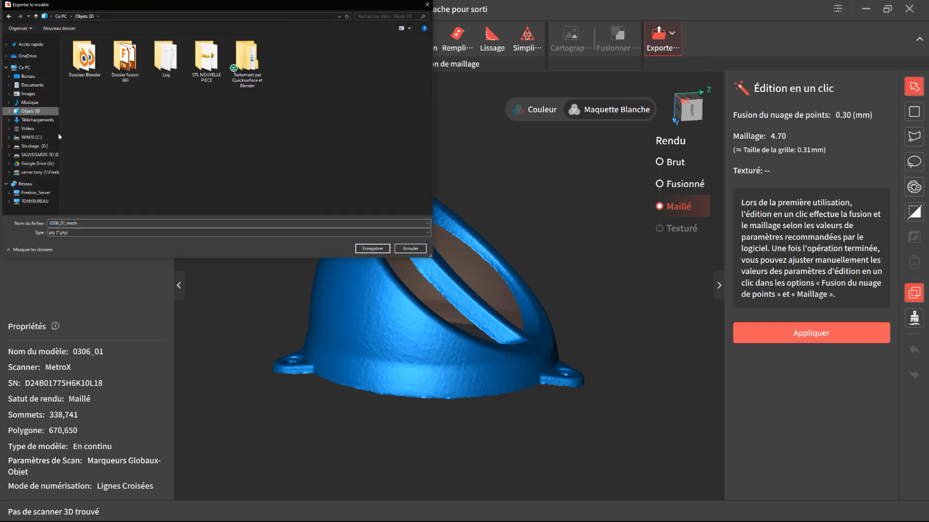
click(36, 119)
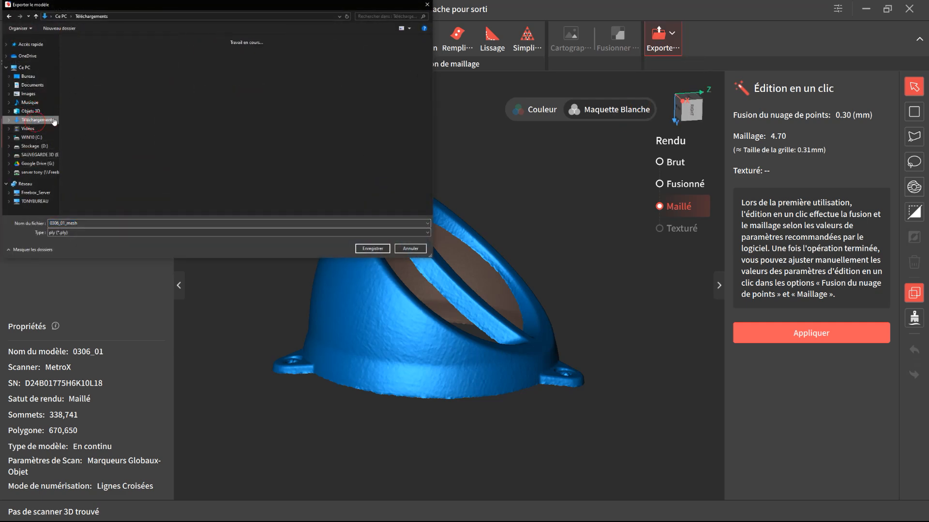
click(93, 233)
click(92, 249)
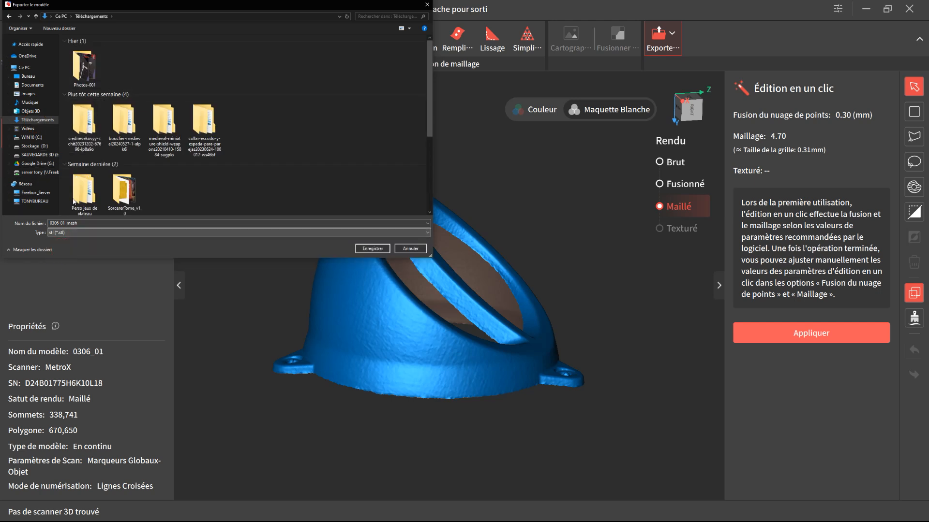
Save the STL export under the name 1, overwriting the existing file, and close the scanning program
click(124, 68)
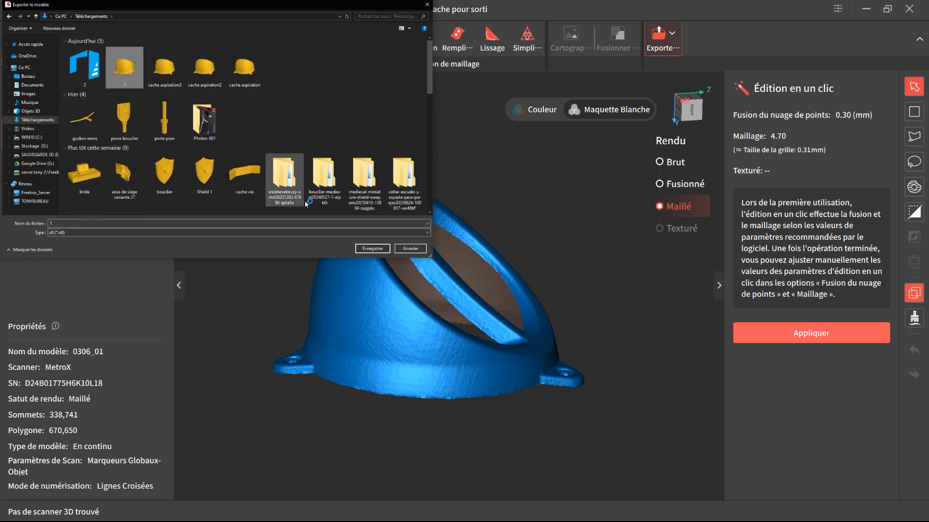
click(363, 249)
click(488, 266)
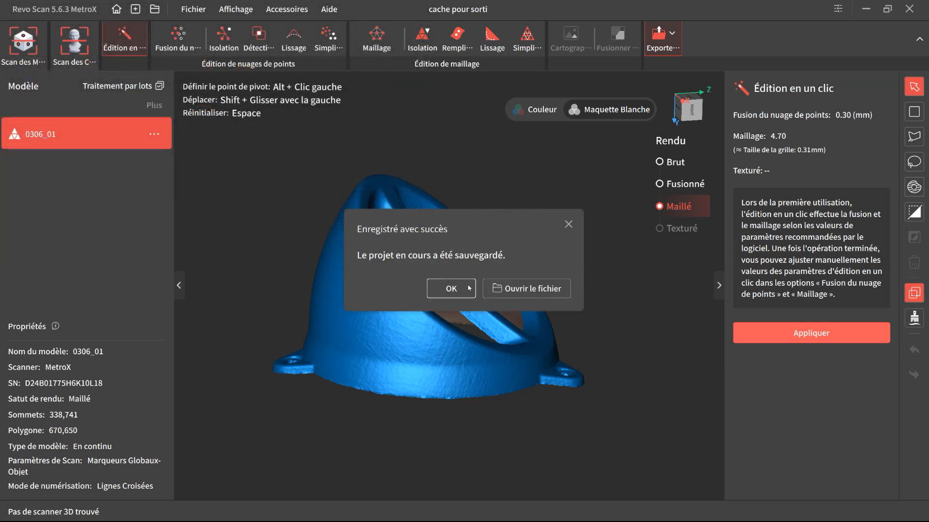
click(467, 288)
click(910, 9)
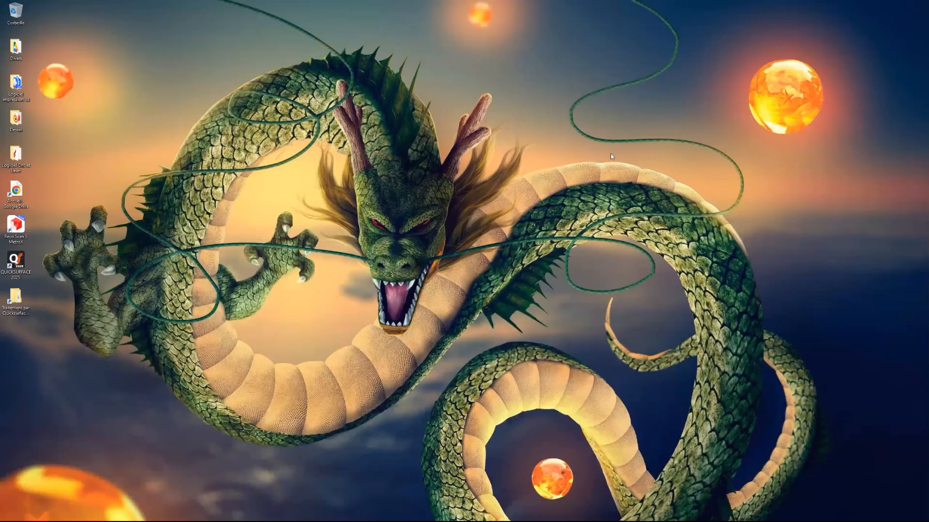
Launch QUICKSURFACE and open the exported scan file 1 from the Téléchargements folder
double_click(16, 261)
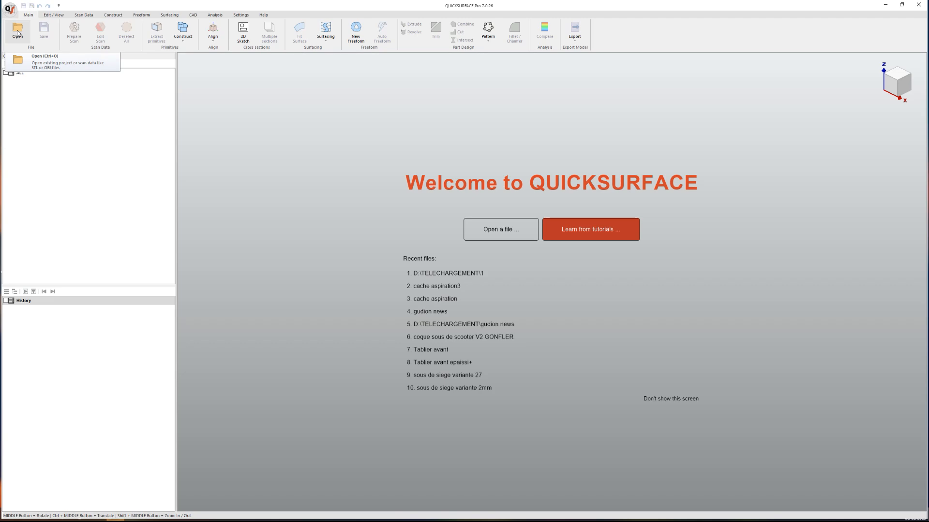
click(489, 232)
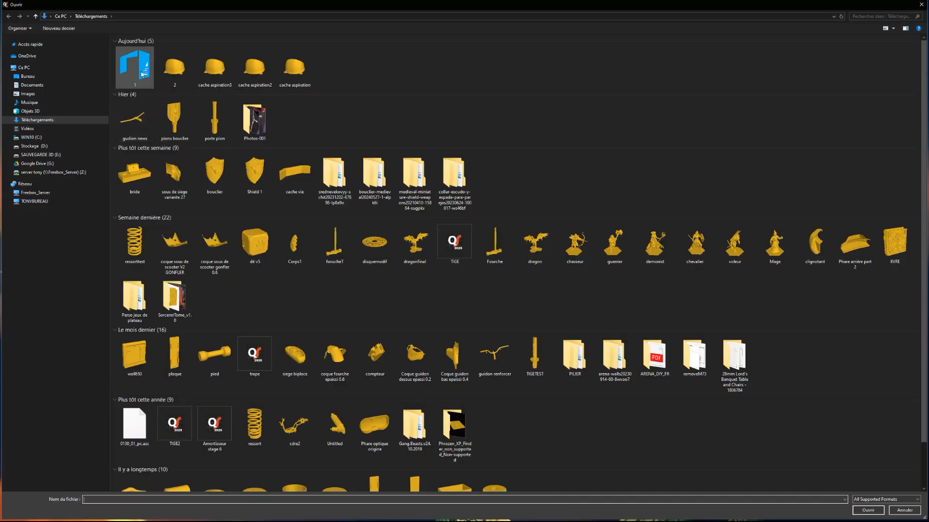
double_click(135, 67)
click(449, 275)
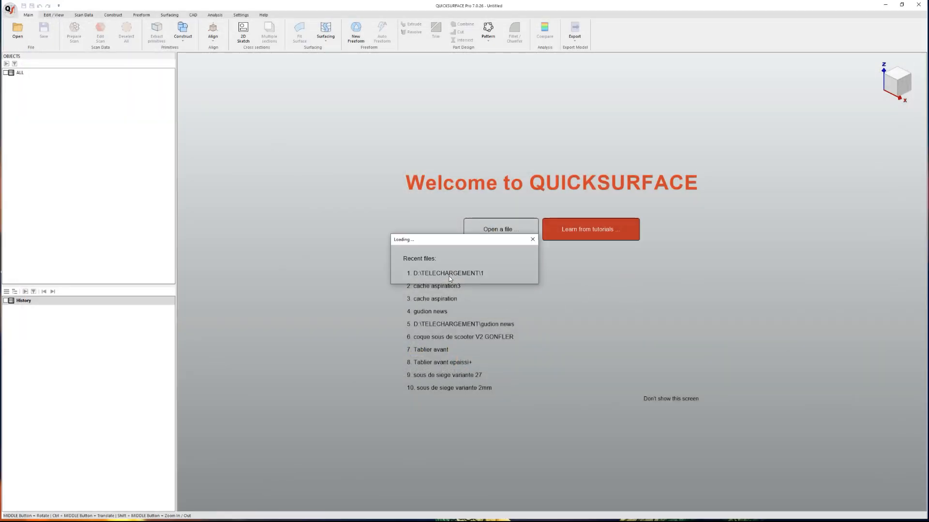
ctrl+middle_drag(615, 355, 475, 344)
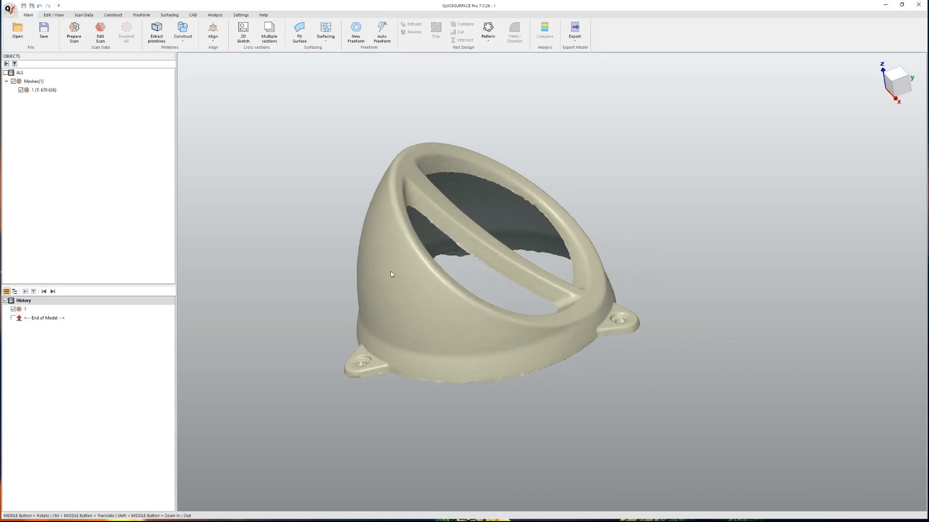
mouse_move(446, 355)
middle_down()
mouse_move(442, 344)
mouse_move(454, 379)
mouse_move(433, 295)
mouse_move(415, 422)
mouse_move(426, 337)
middle_up()
middle_drag(411, 302, 489, 329)
Switch to Blender and delete the default cube from the new scene
click(885, 4)
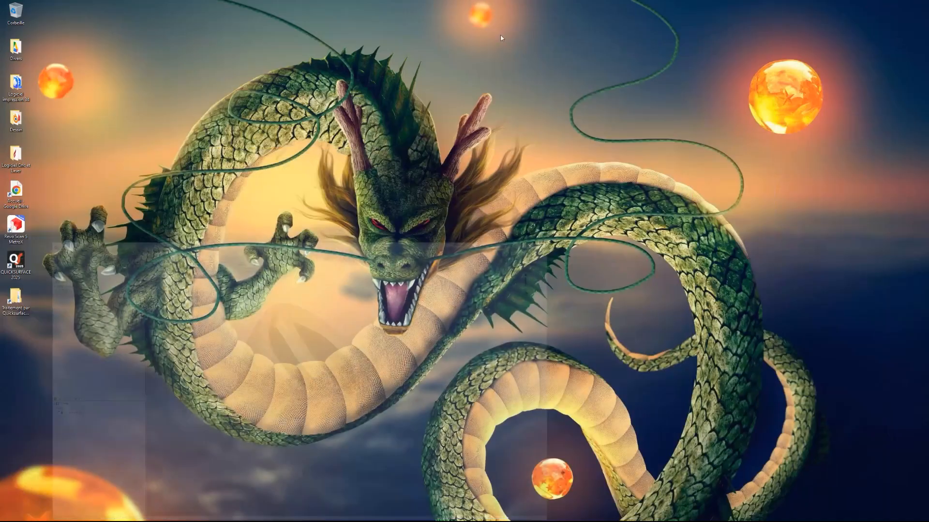
click(15, 121)
key(Return)
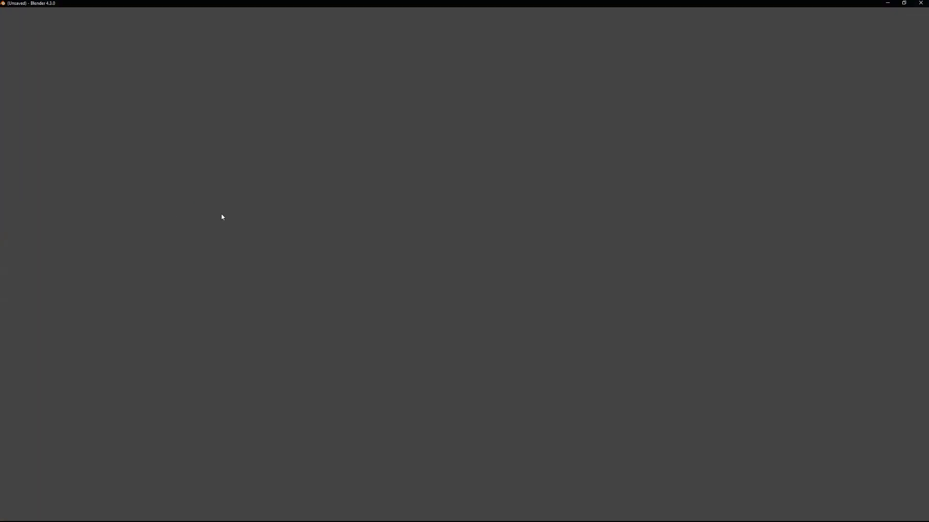
click(435, 203)
key(Delete)
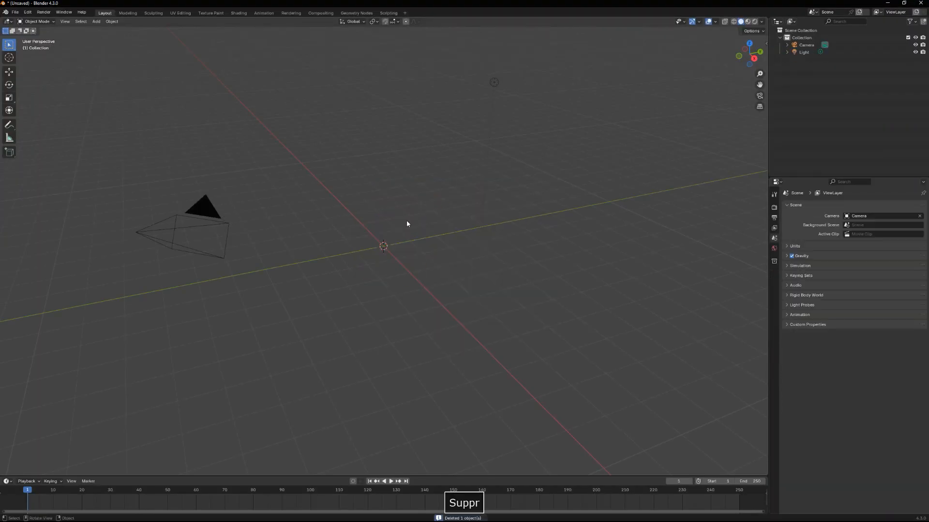
Import the STL file 1.stl from the Downloads folder into the scene
click(15, 11)
mouse_move(42, 114)
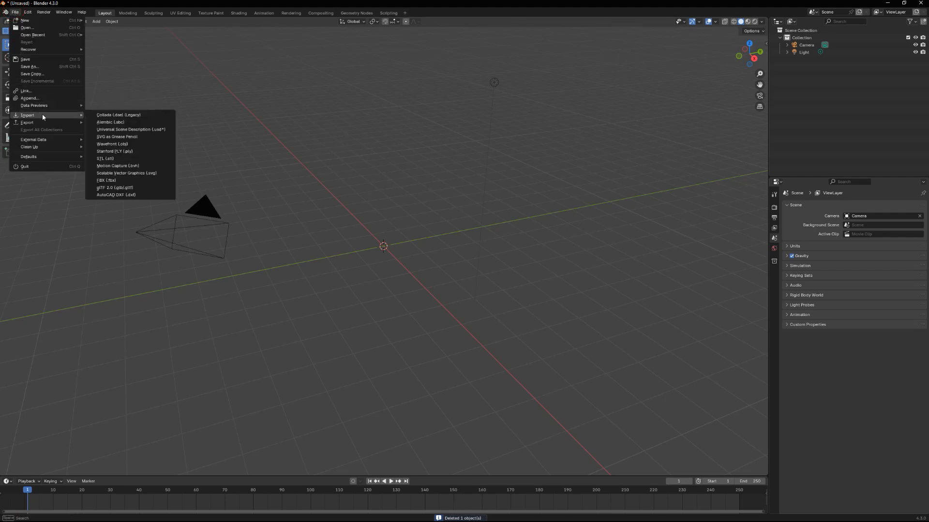
click(120, 159)
click(204, 176)
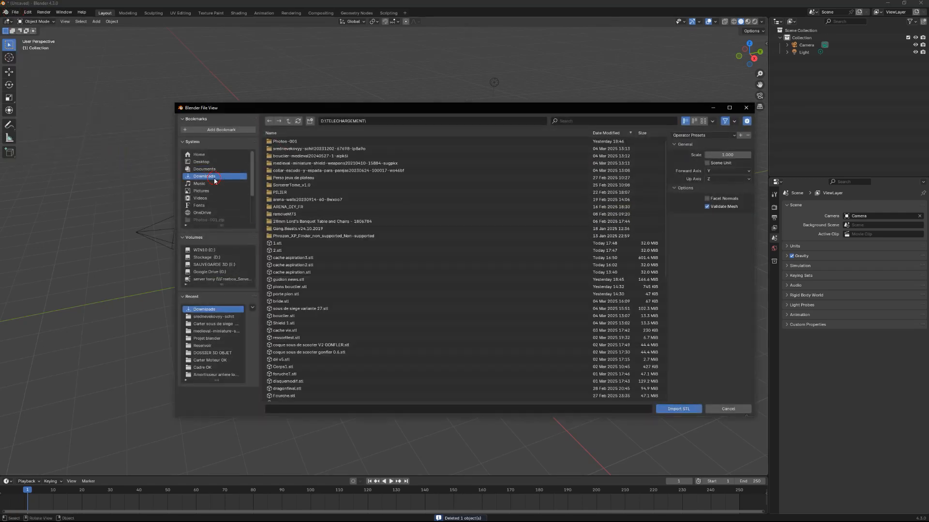
double_click(278, 244)
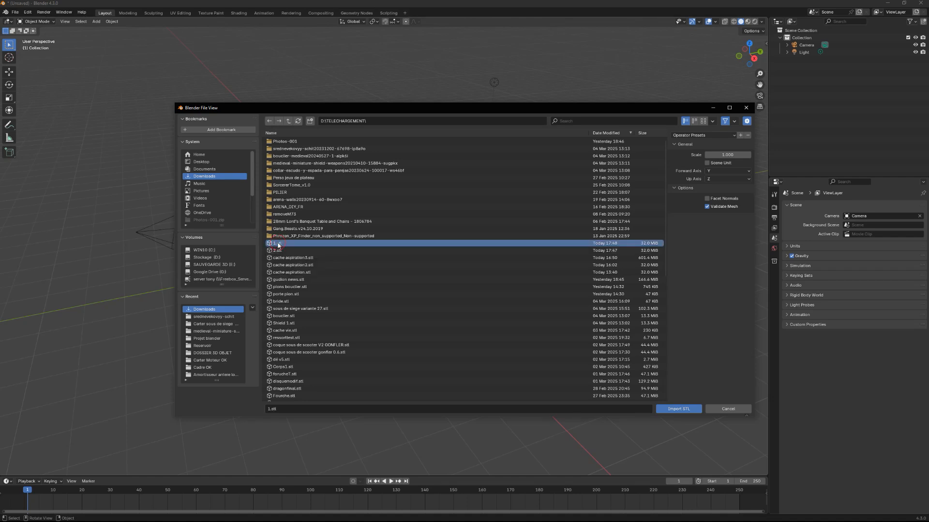
Centre the imported cover on the world origin by moving its geometry to the origin
scroll(425, 266, down, 12)
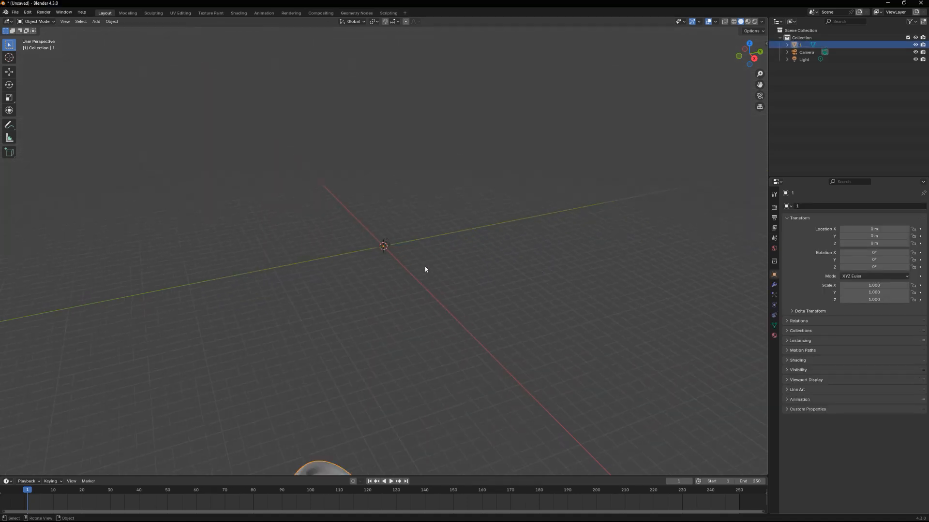
scroll(382, 331, up, 4)
right_click(329, 444)
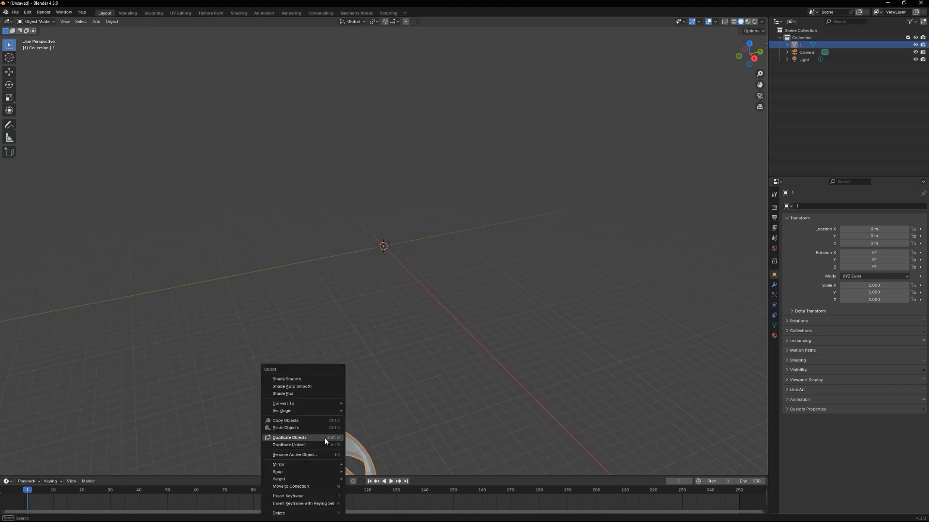
mouse_move(311, 410)
click(377, 414)
scroll(422, 288, down, 4)
scroll(409, 304, up, 7)
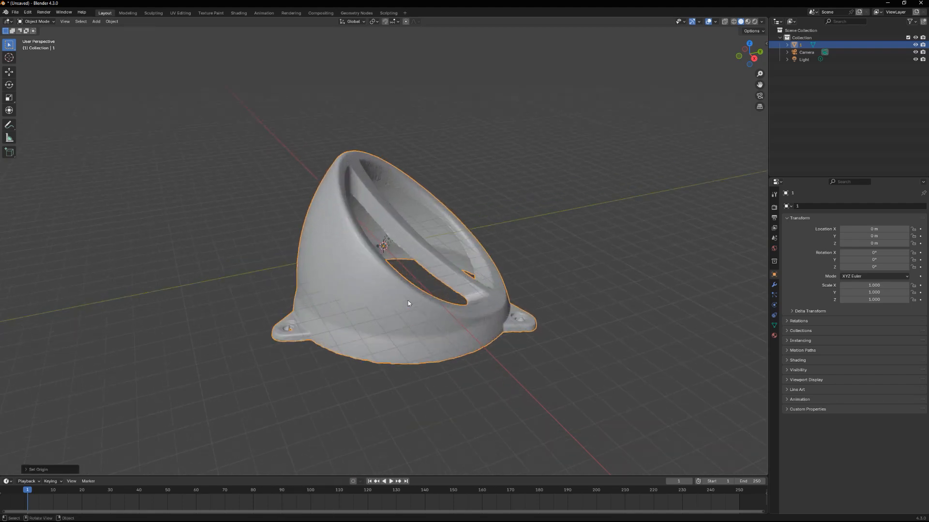
Enable the Face Orientation overlay to check the inner and outer faces of the cover
click(715, 22)
click(678, 154)
middle_drag(549, 245, 406, 276)
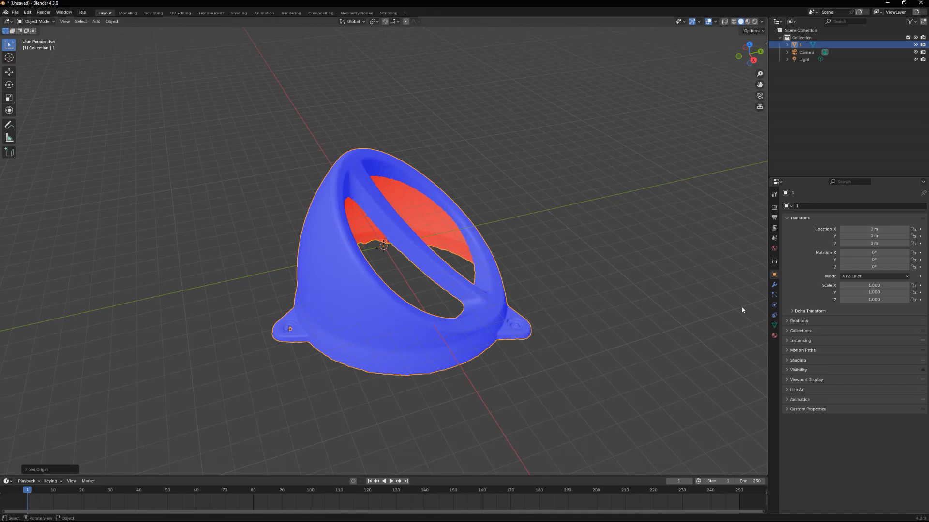
Add a Solidify modifier to the cover and set its thickness to 3 m
click(773, 284)
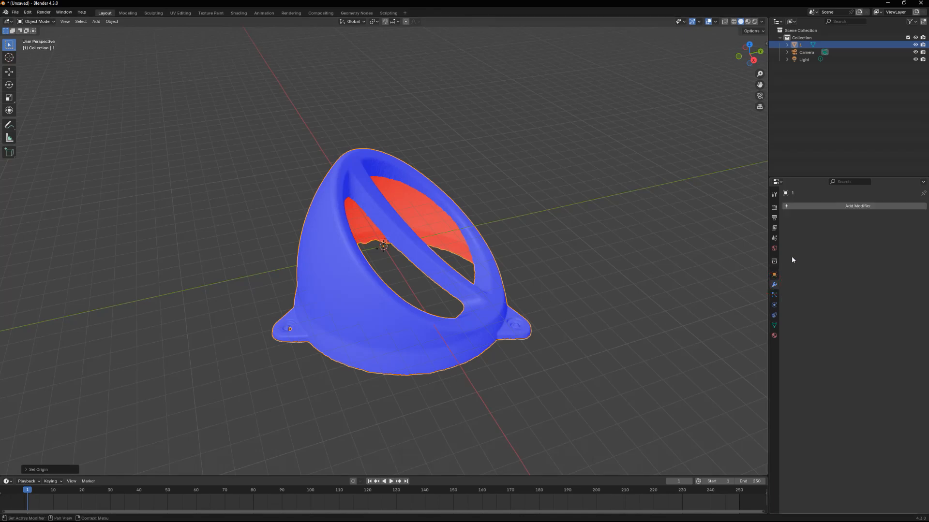
click(785, 208)
mouse_move(764, 233)
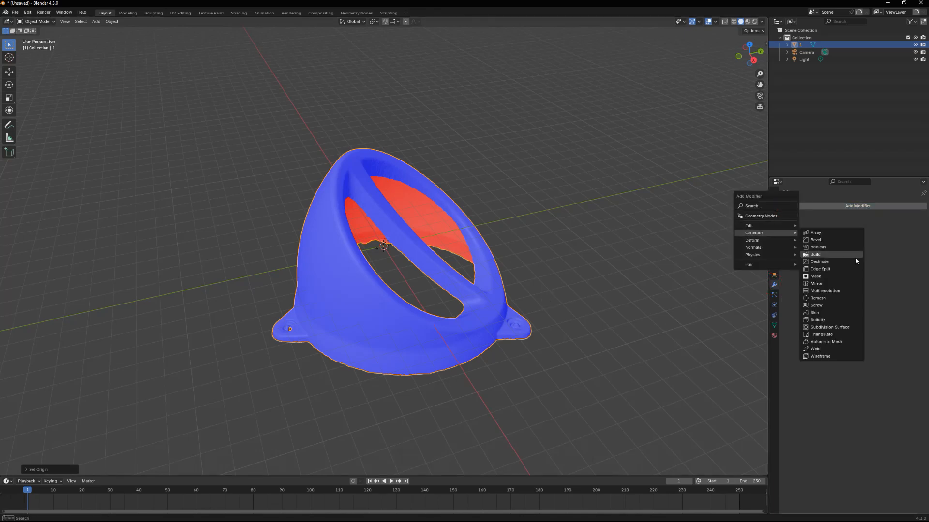
click(818, 320)
click(870, 238)
text(0.5)
key(Return)
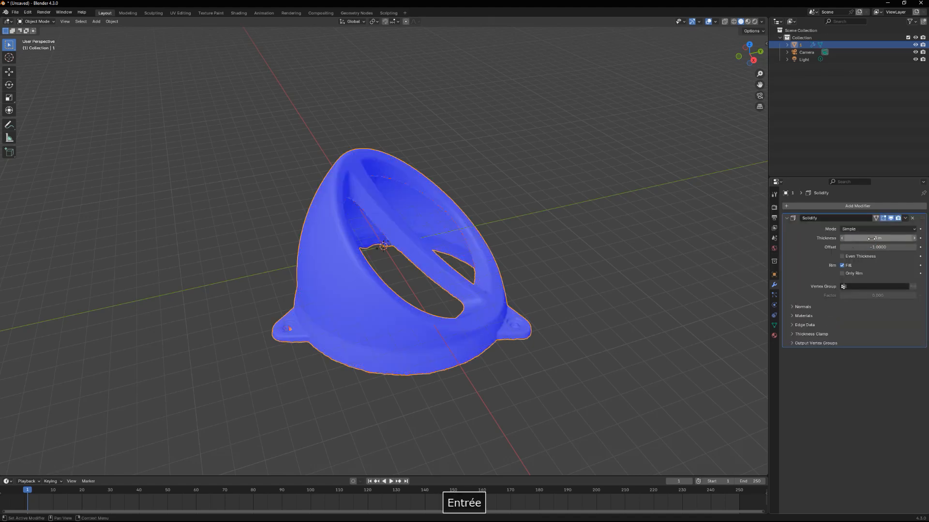
Disable the Face Orientation overlay and examine the thickened cover's lower rim and inner opening edges
middle_drag(655, 174, 515, 280)
click(715, 21)
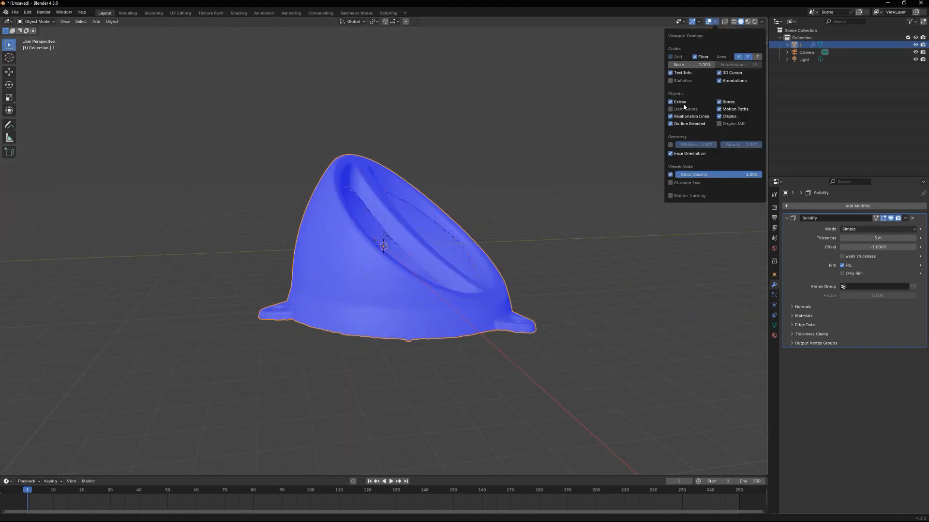
click(678, 153)
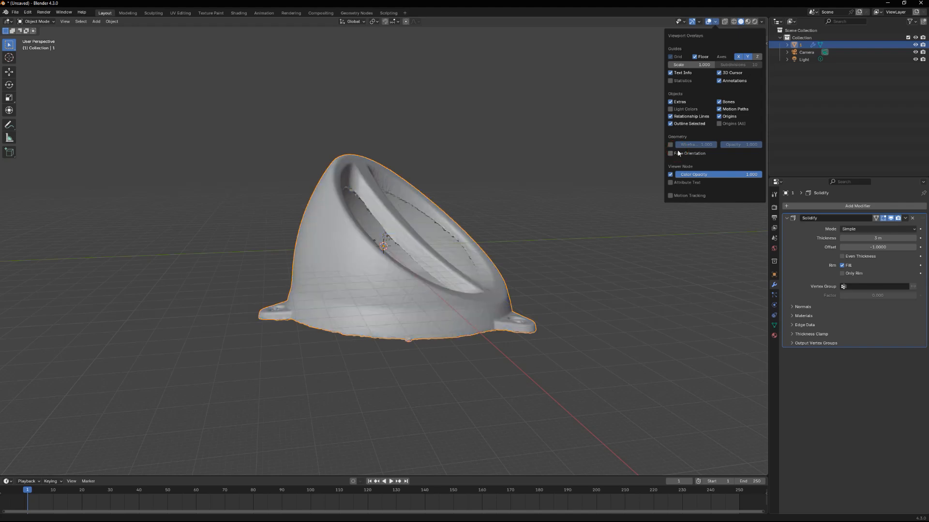
scroll(449, 333, down, 1)
scroll(449, 333, up, 4)
middle_drag(446, 344, 448, 271)
middle_drag(571, 75, 499, 290)
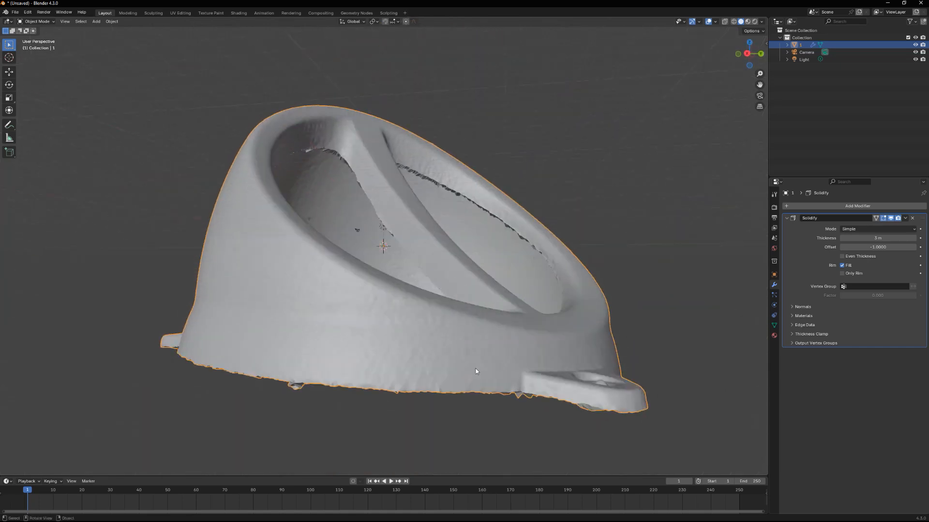
scroll(376, 408, up, 6)
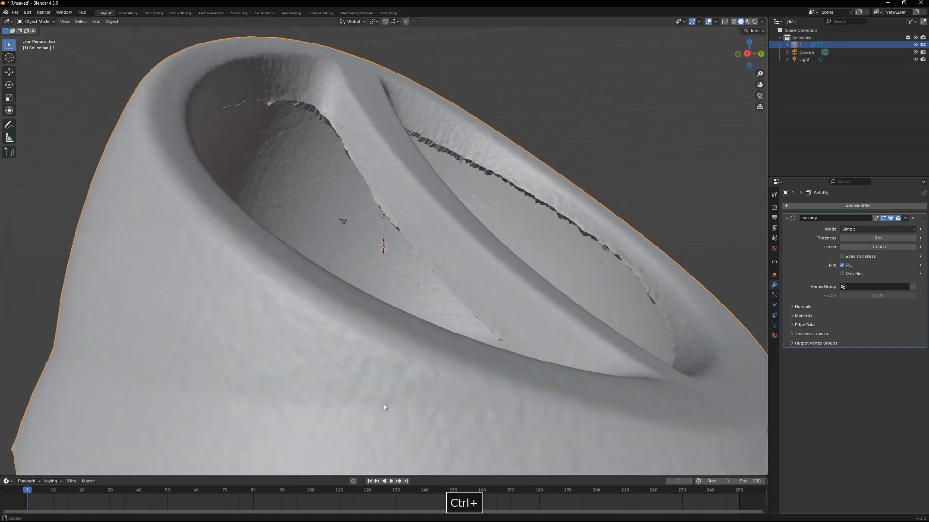
Switch to QUICKSURFACE and examine the lower edge and mounting lugs of the original scan mesh
key(alt+Tab)
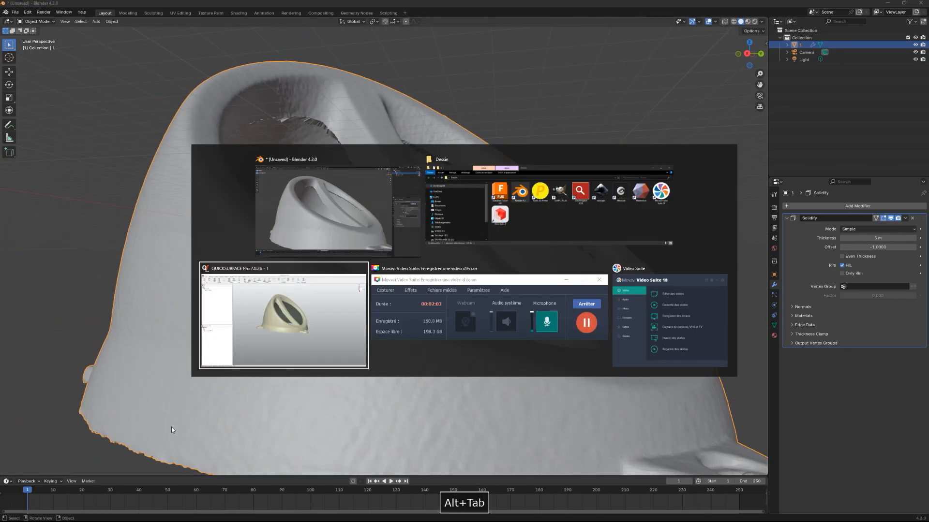
scroll(430, 352, down, 2)
scroll(426, 339, up, 5)
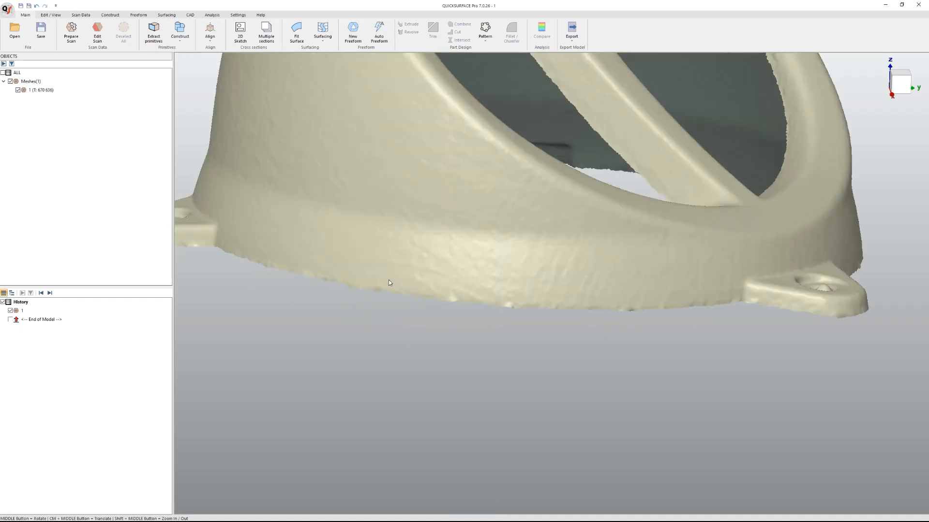
middle_drag(577, 272, 599, 244)
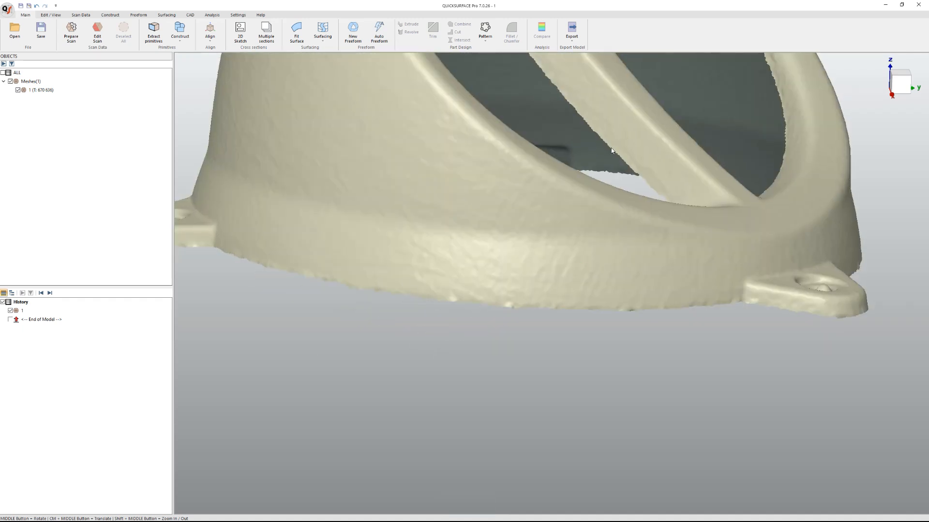
middle_drag(589, 315, 528, 288)
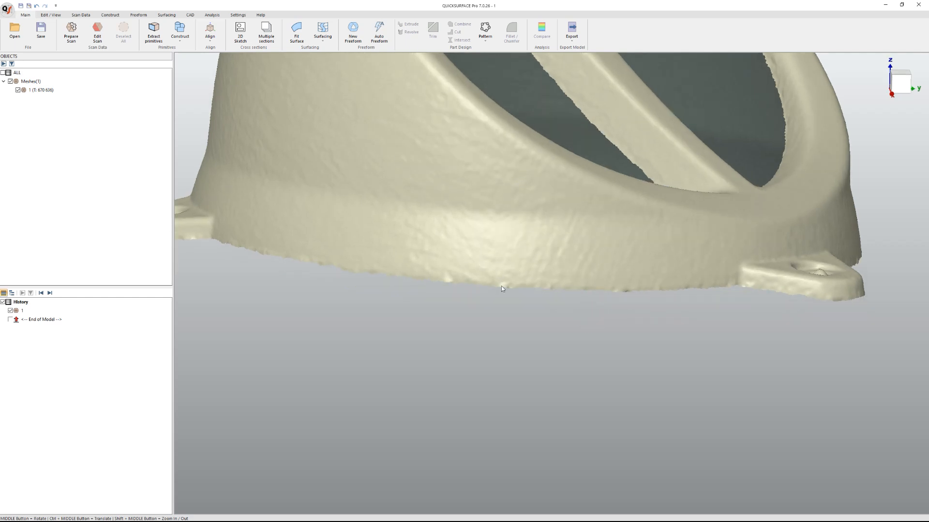
middle_drag(500, 298, 517, 280)
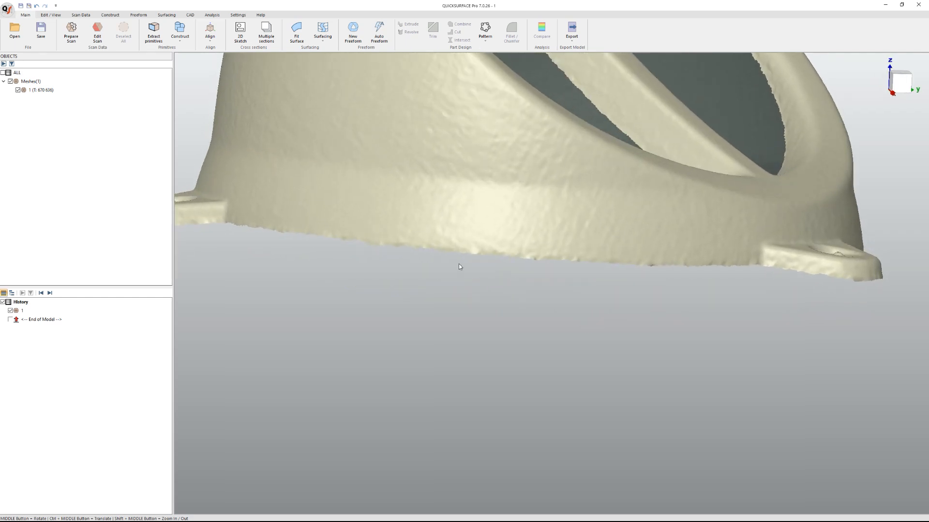
middle_drag(458, 263, 337, 250)
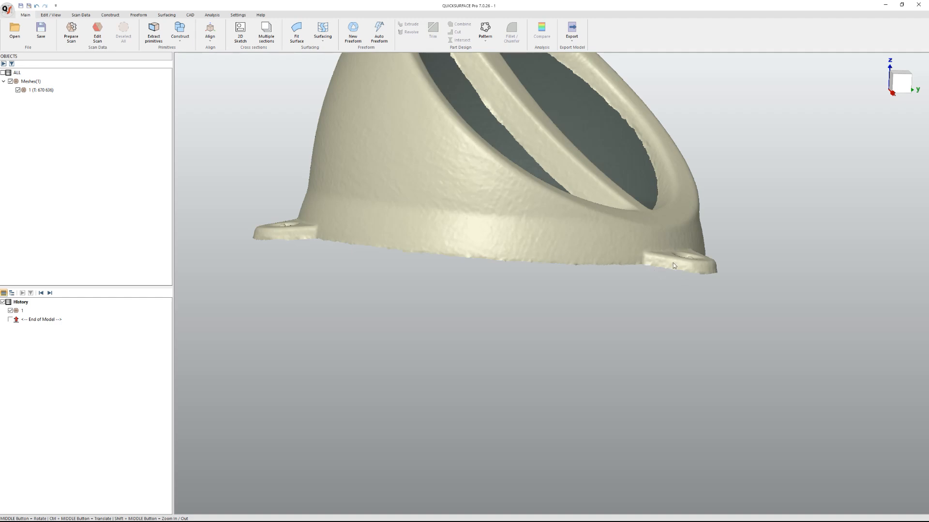
Open the scan mesh for editing, brush-select its whole surface, smooth the selected triangles and clear the selection
middle_drag(673, 266, 633, 291)
ctrl+middle_drag(638, 218, 582, 336)
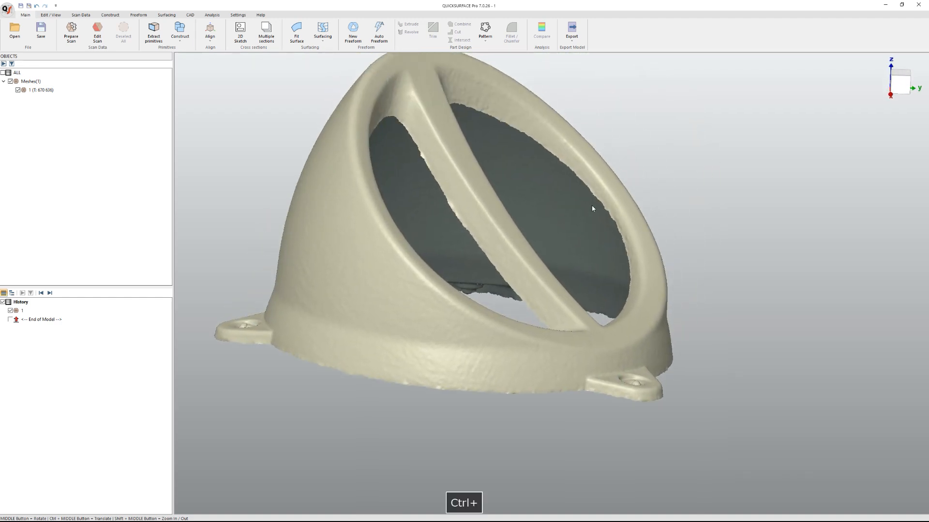
middle_drag(591, 205, 535, 270)
mouse_move(594, 251)
middle_down()
mouse_move(627, 246)
mouse_move(659, 261)
mouse_move(555, 279)
middle_up()
click(97, 32)
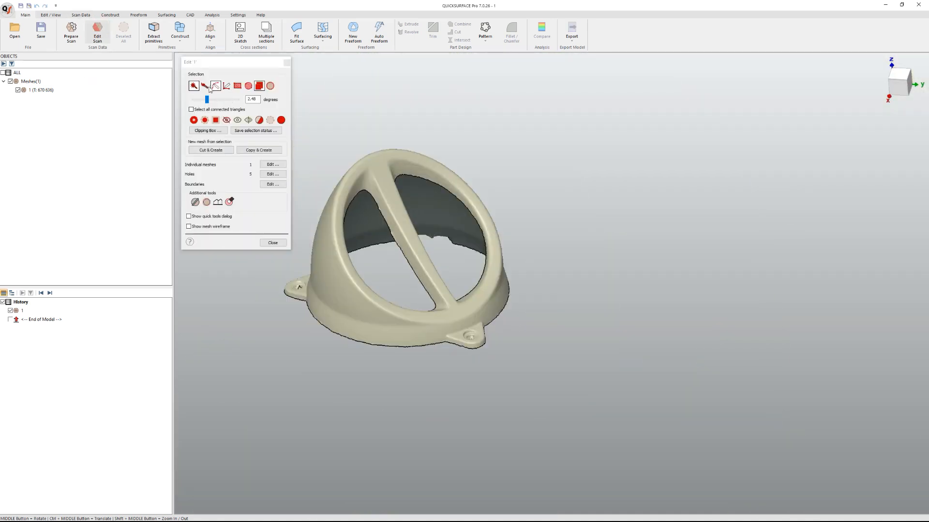
click(205, 86)
mouse_move(336, 137)
mouse_down()
mouse_move(284, 310)
mouse_move(498, 116)
mouse_up()
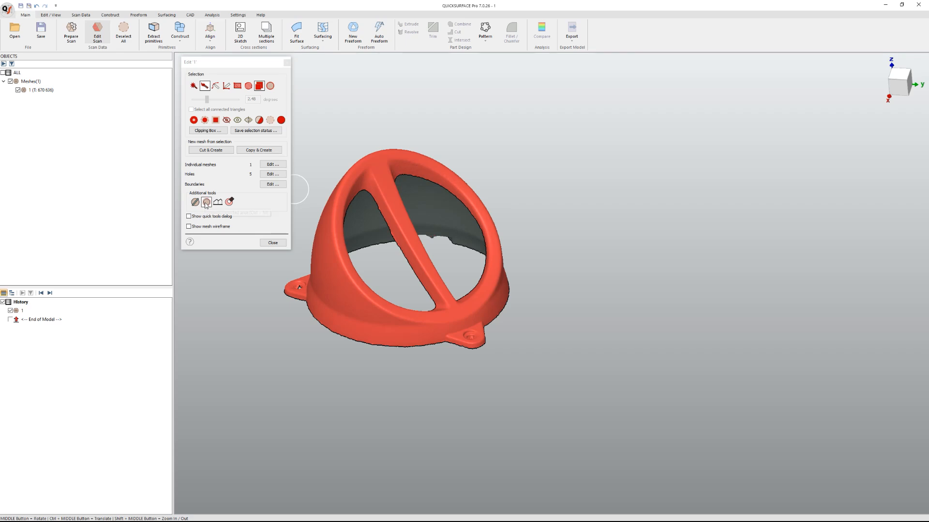
click(207, 202)
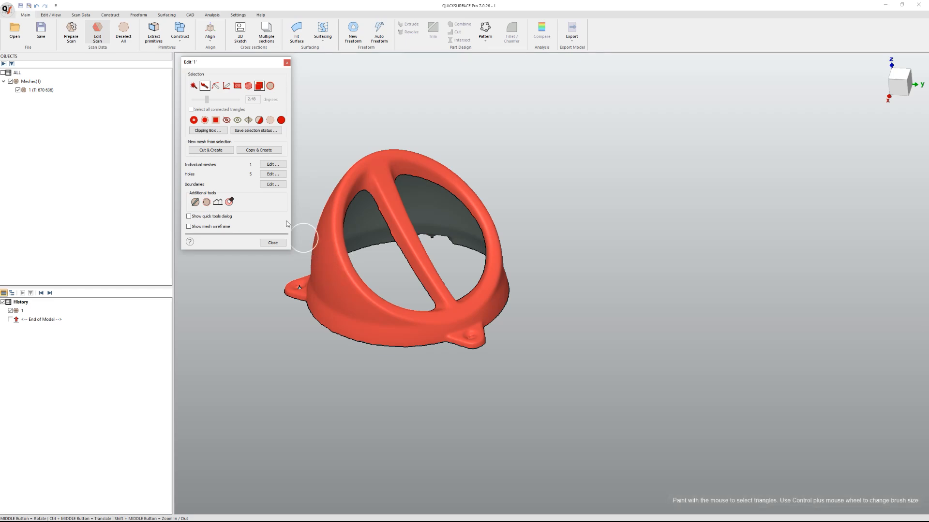
click(270, 120)
Open boundary editing for the scan mesh and select the jagged boundary along the cover's lower rim
scroll(345, 289, up, 3)
scroll(345, 289, up, 2)
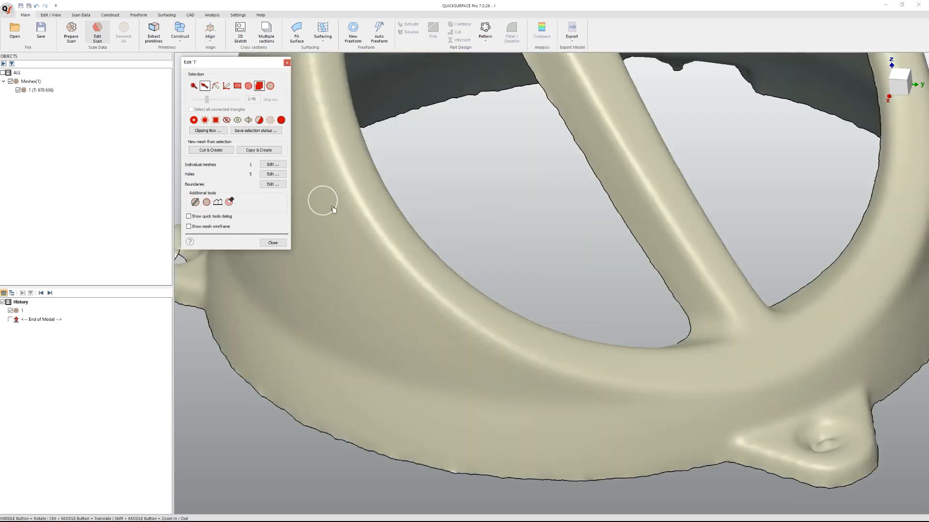
scroll(680, 376, down, 1)
middle_drag(732, 277, 722, 256)
scroll(490, 426, down, 2)
scroll(482, 425, up, 3)
scroll(482, 425, up, 3)
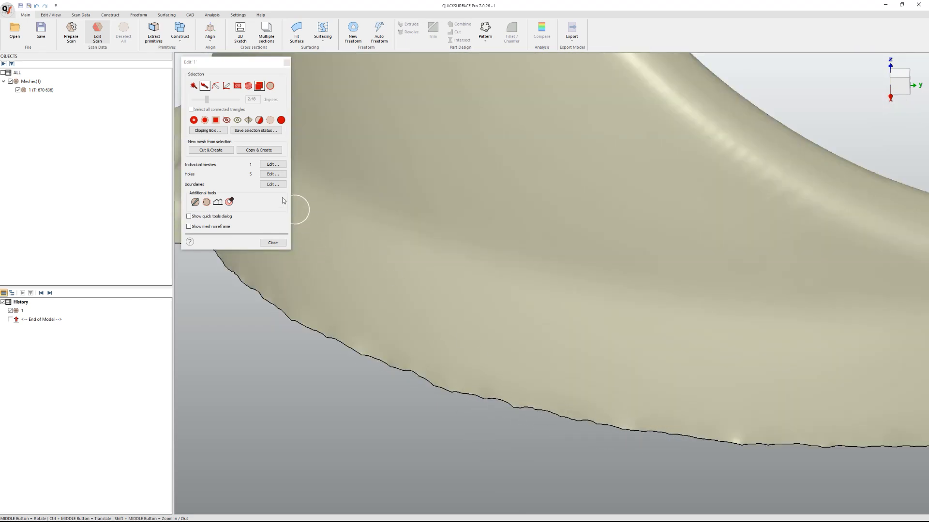
click(271, 184)
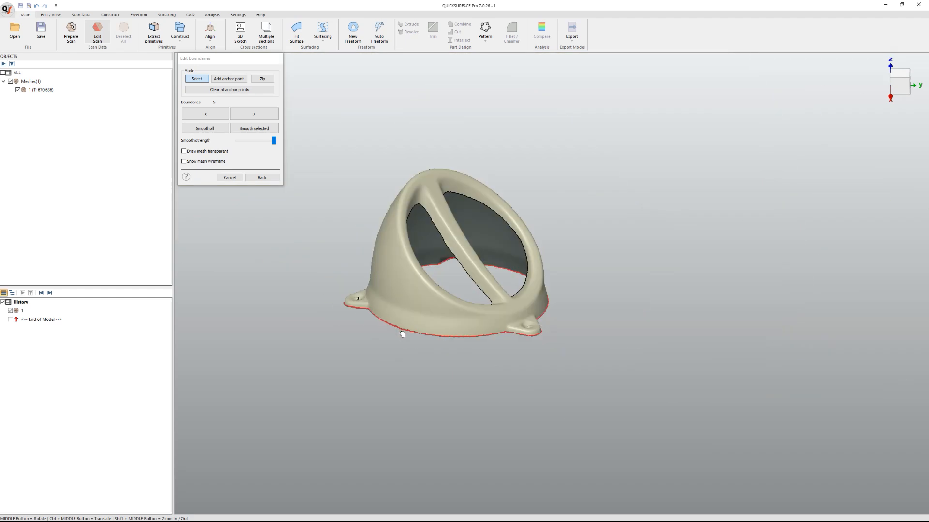
middle_drag(377, 170, 387, 271)
scroll(340, 369, up, 2)
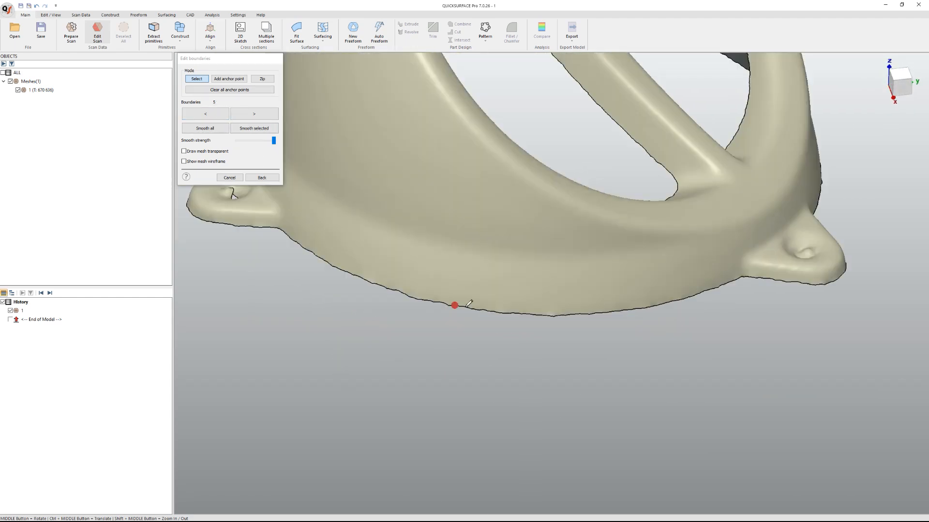
ctrl+middle_drag(469, 303, 496, 329)
click(354, 281)
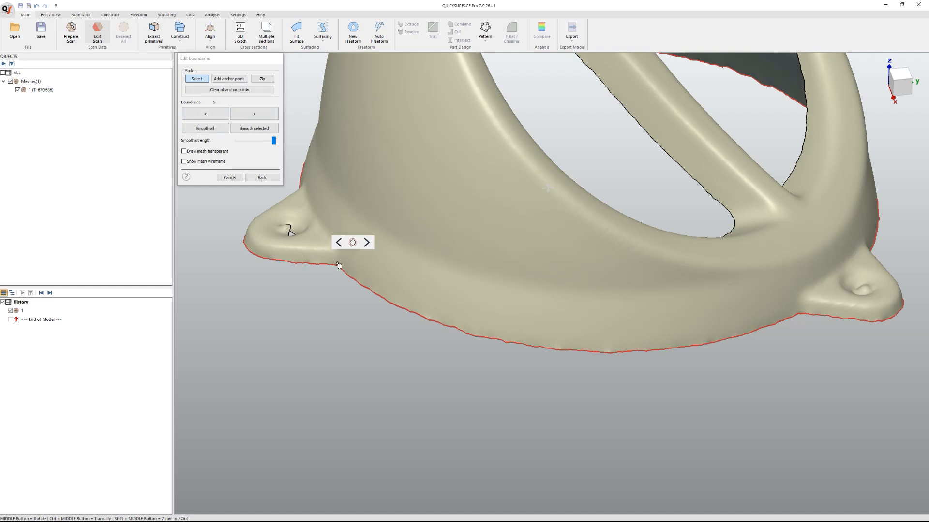
Add anchor points to the lower boundary where the rim meets the near side of the first mounting lug
click(230, 81)
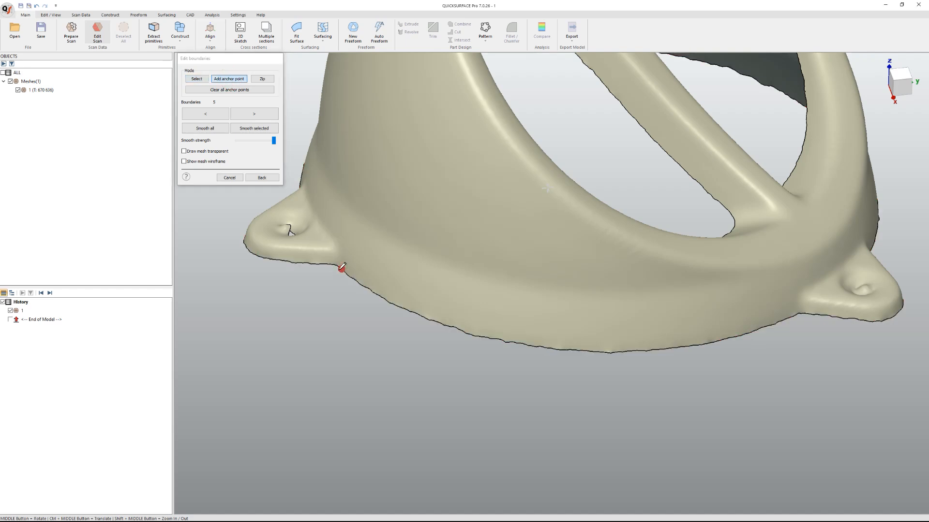
middle_drag(340, 271, 369, 294)
scroll(369, 294, up, 5)
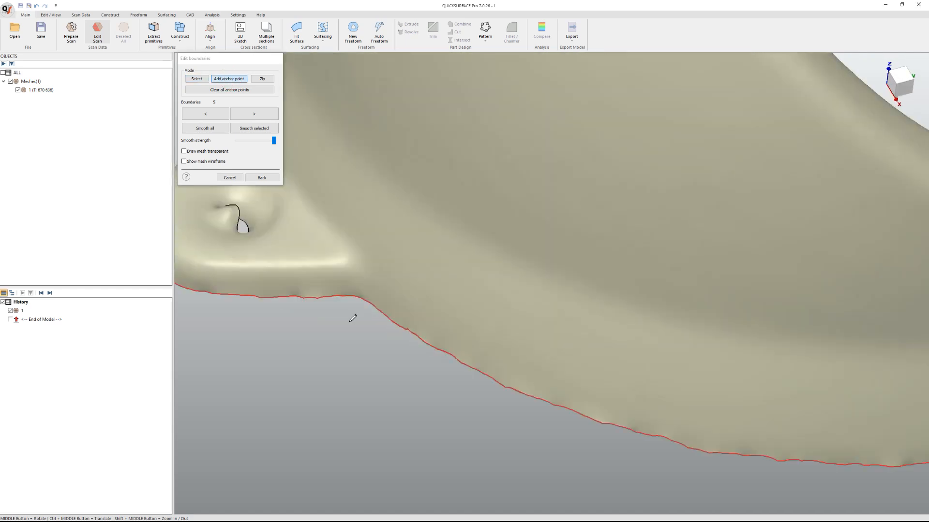
click(382, 311)
Add pairs of anchor points to the lower boundary at both corners of the second mounting lug
scroll(626, 386, down, 10)
middle_drag(626, 385, 602, 388)
scroll(769, 385, up, 6)
click(695, 374)
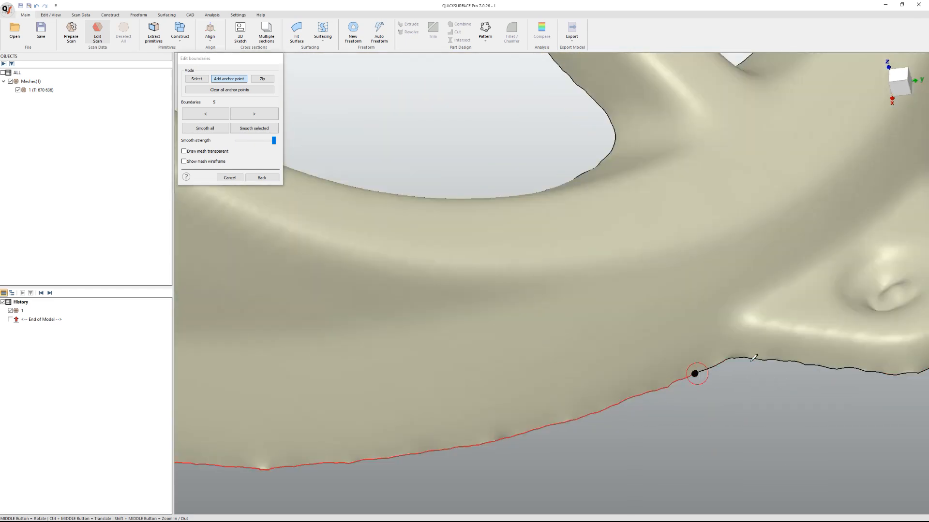
click(772, 358)
middle_drag(815, 384, 591, 415)
middle_drag(786, 362, 630, 199)
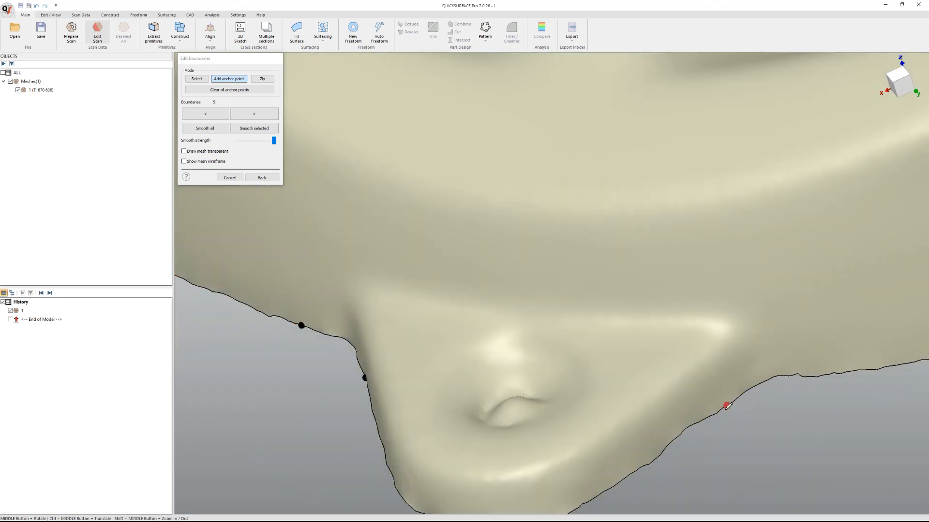
scroll(856, 396, down, 8)
ctrl+middle_drag(863, 397, 511, 409)
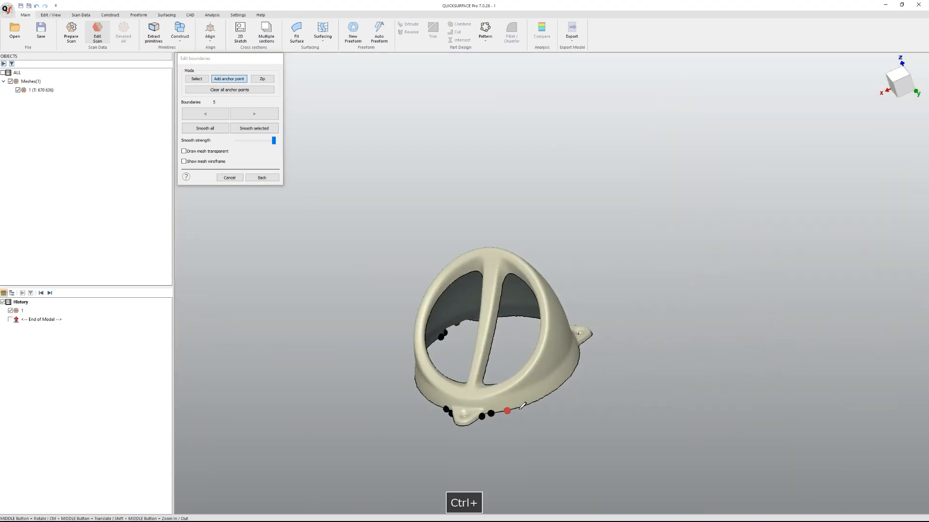
Add anchor points at both corners of the third mounting lug and at the far corner of the first lug
scroll(557, 358, up, 8)
mouse_move(553, 359)
middle_down()
mouse_move(546, 428)
mouse_move(621, 366)
middle_up()
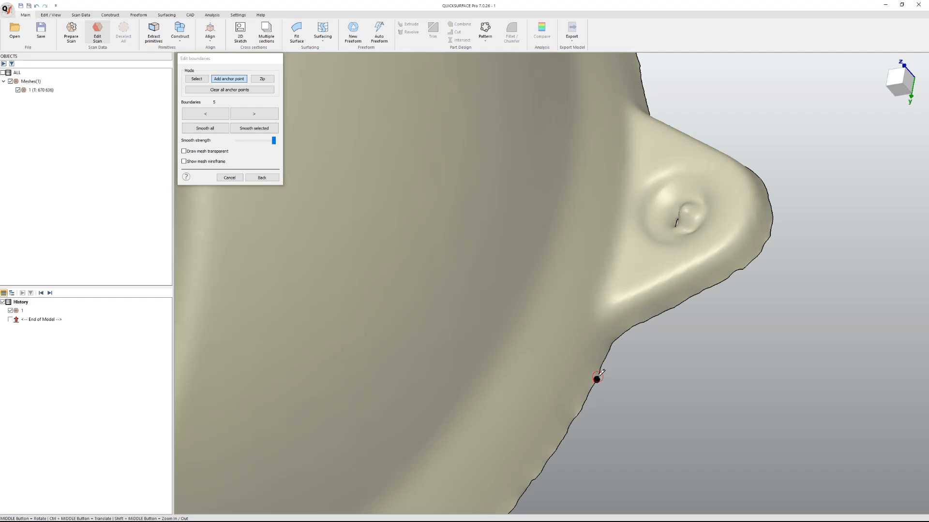
mouse_move(649, 317)
middle_down()
mouse_move(742, 315)
mouse_move(738, 237)
middle_up()
click(769, 227)
scroll(857, 190, down, 7)
ctrl+middle_drag(871, 192, 553, 491)
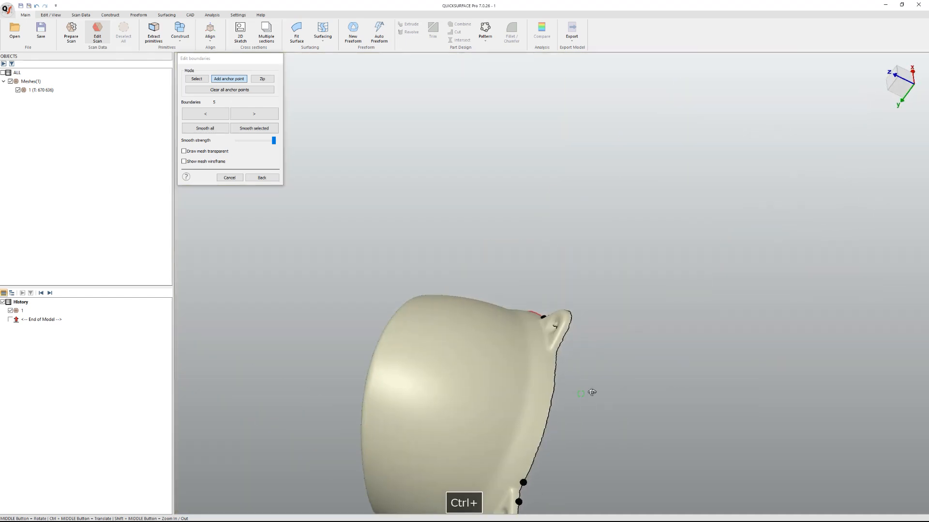
middle_drag(591, 391, 615, 332)
scroll(617, 331, up, 5)
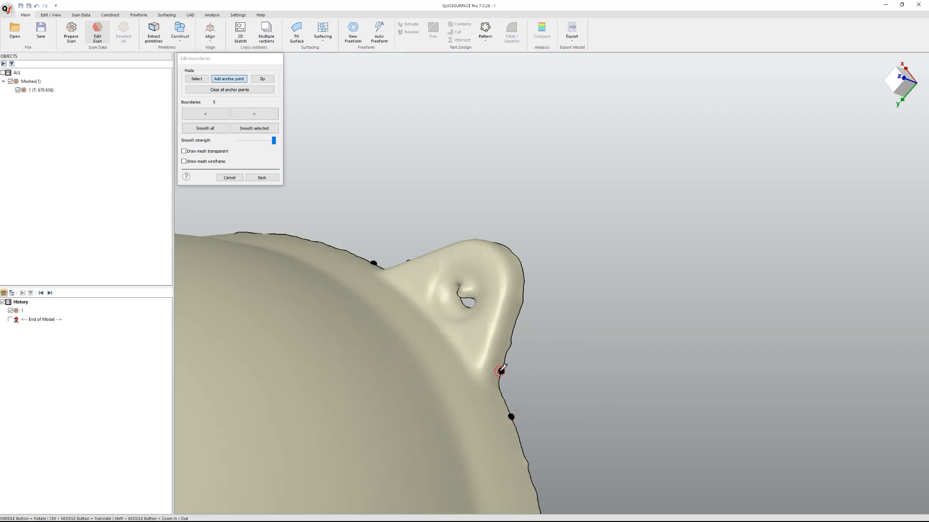
Smooth the boundary segment that runs around the first lug's outline between its anchor points
click(197, 78)
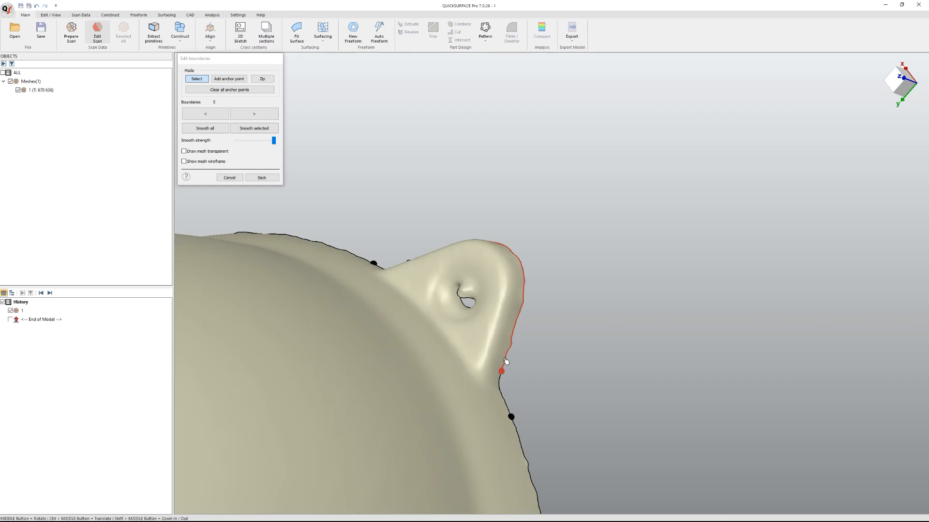
middle_drag(504, 359, 527, 371)
click(506, 355)
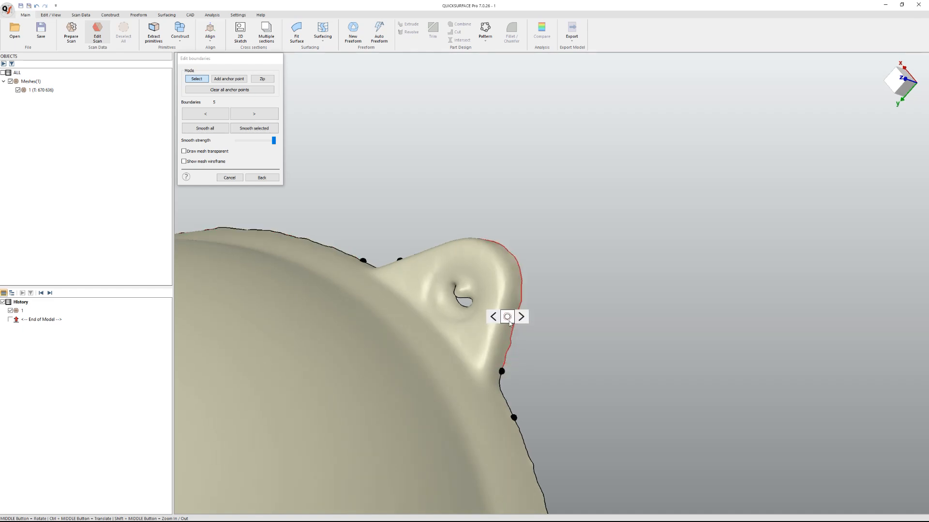
scroll(512, 368, up, 4)
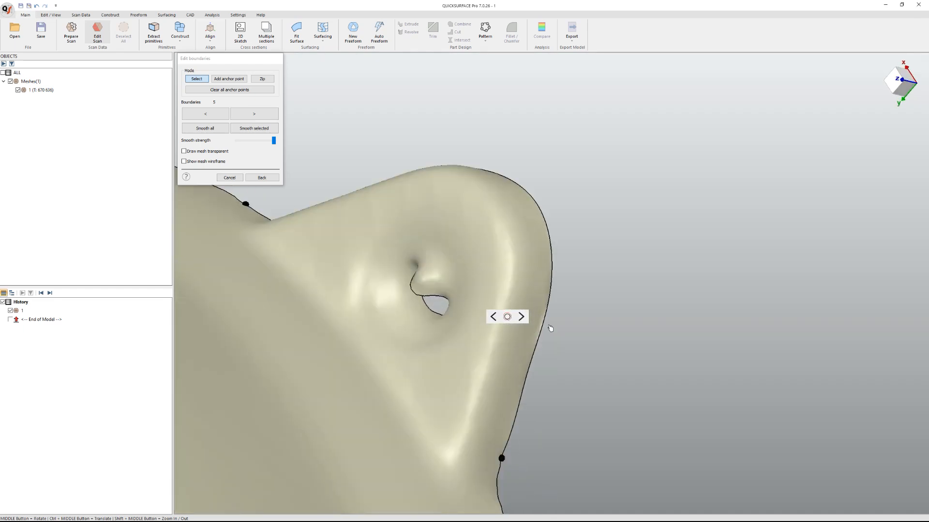
scroll(528, 386, down, 3)
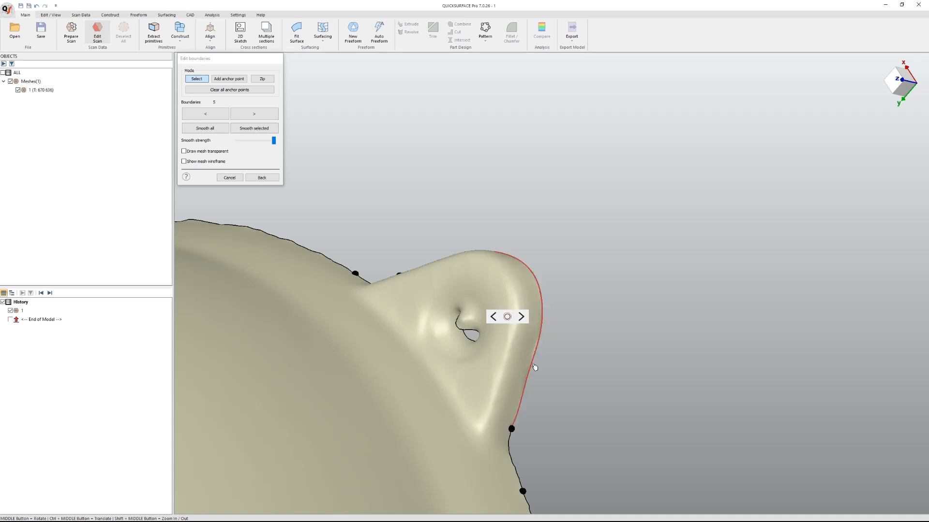
click(532, 327)
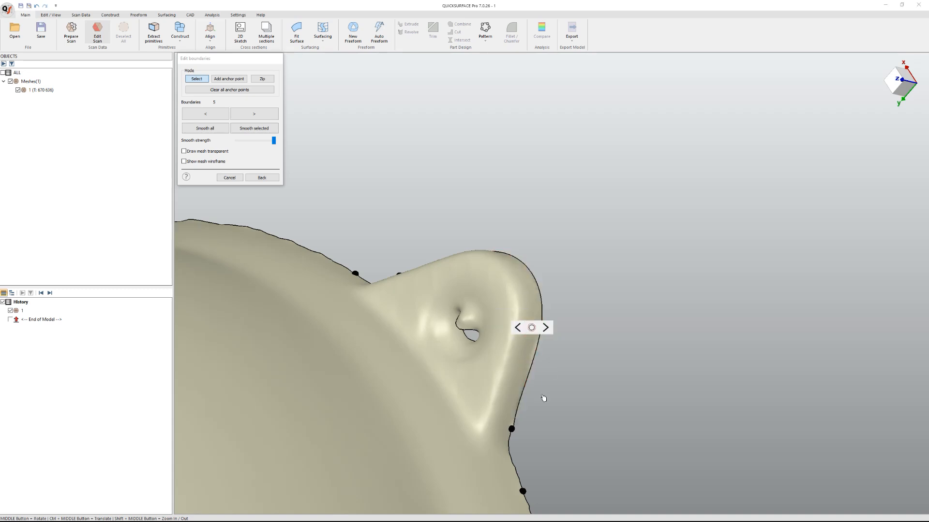
Smooth the short boundary segment between the two anchors where the first lug meets the rim
click(512, 452)
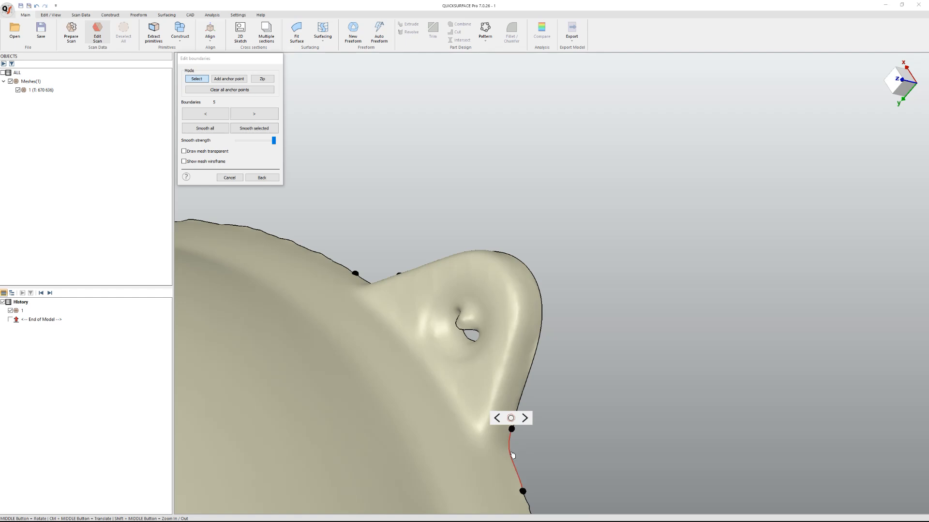
click(511, 418)
ctrl+middle_drag(532, 473, 469, 365)
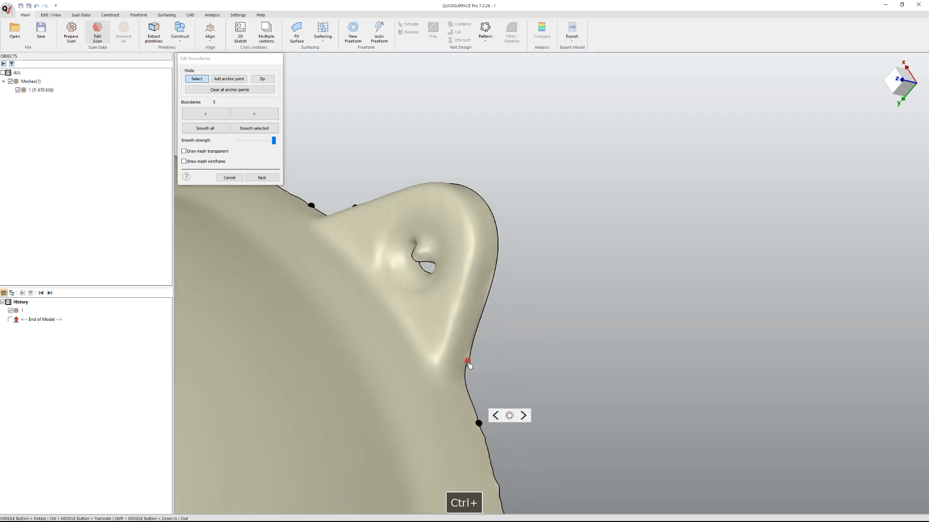
scroll(469, 360, up, 3)
click(468, 373)
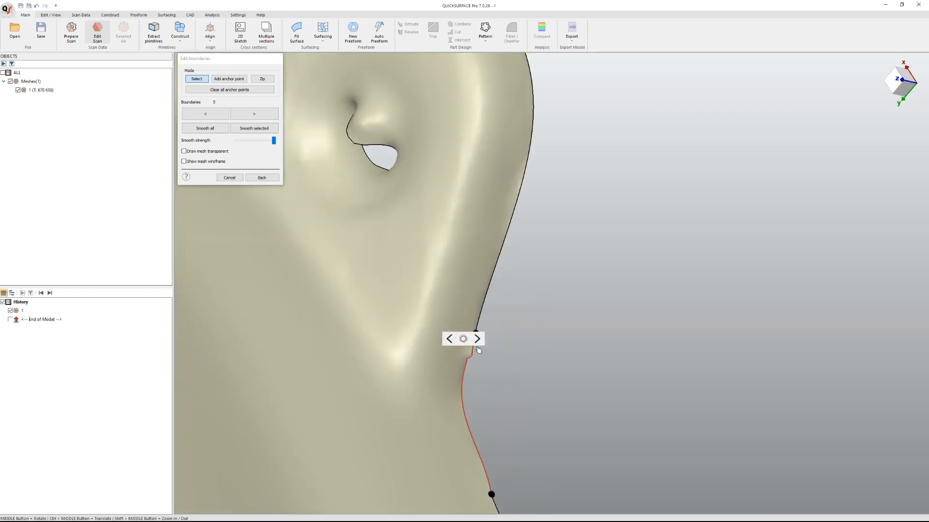
Replace the anchor at the lug-corner kink with anchors on either side and smooth the segment between them
scroll(489, 377, up, 3)
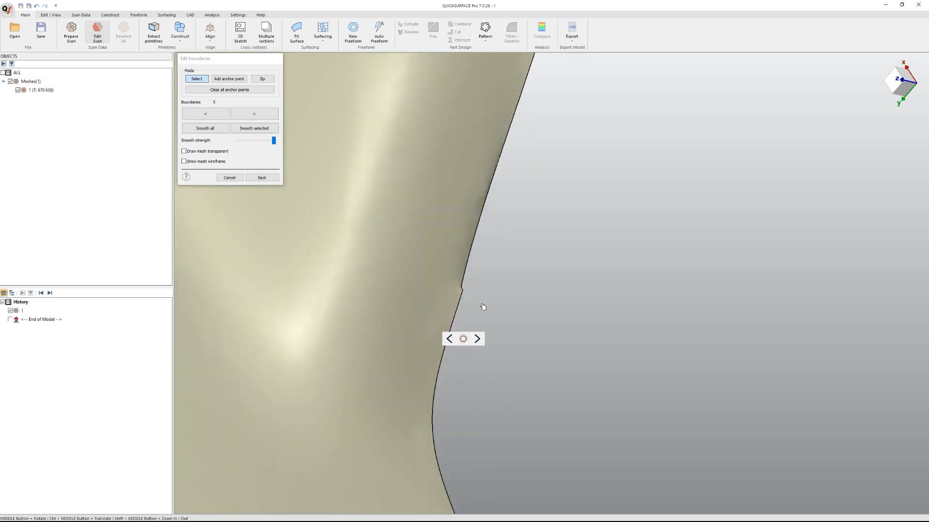
middle_drag(482, 307, 456, 307)
click(229, 79)
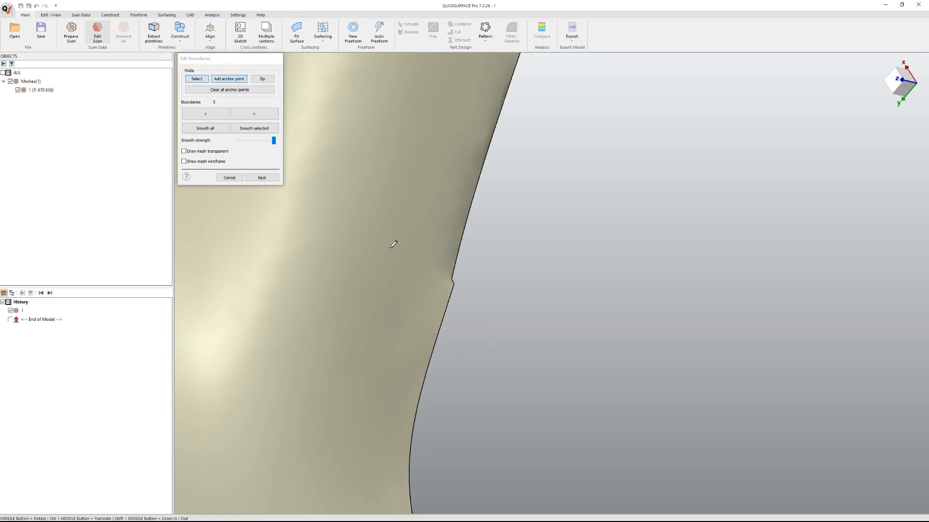
click(196, 78)
click(456, 268)
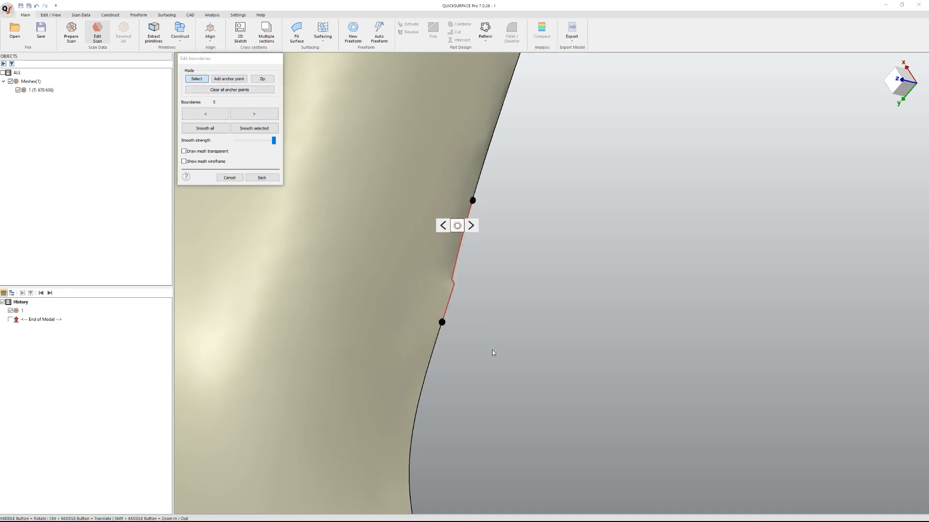
scroll(489, 385, down, 5)
ctrl+middle_drag(494, 438, 435, 332)
click(458, 227)
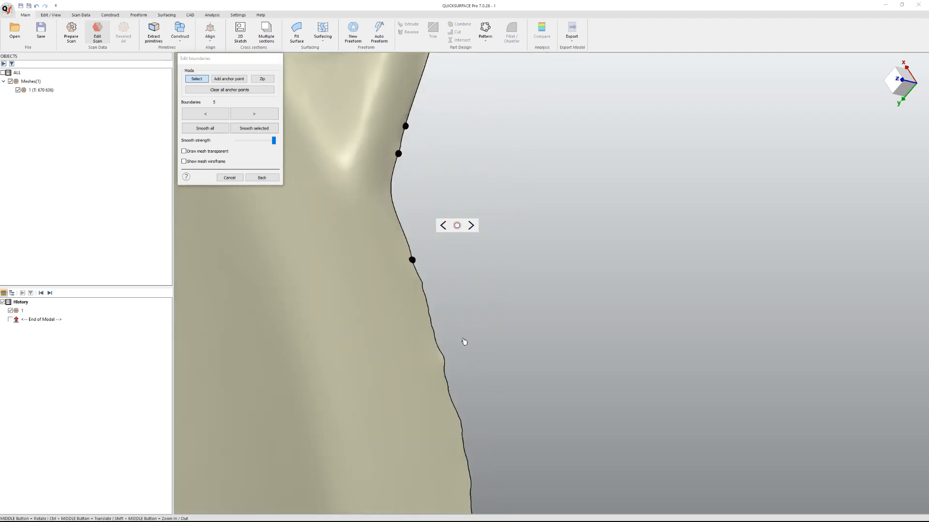
Smooth the long lower rim segment beyond the lug corner and remove the anchor joining it to the corner
click(423, 289)
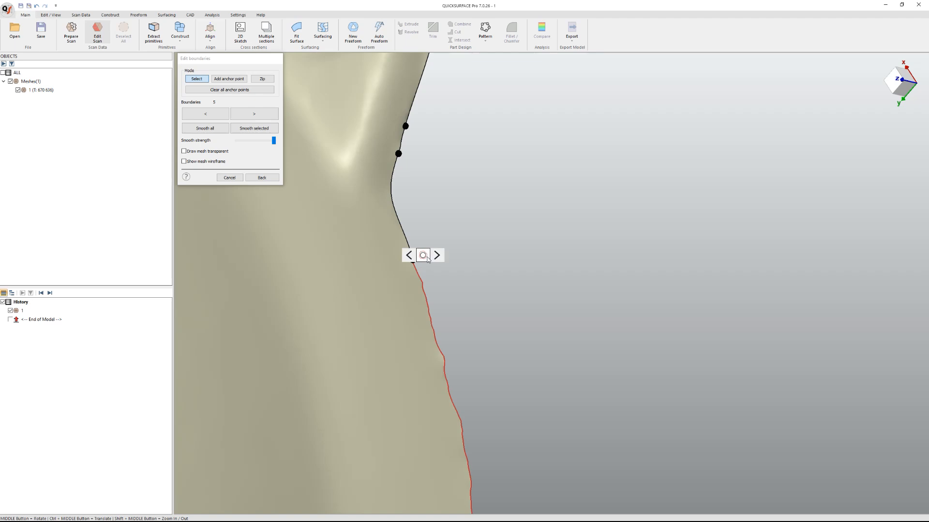
click(448, 278)
click(414, 262)
click(423, 296)
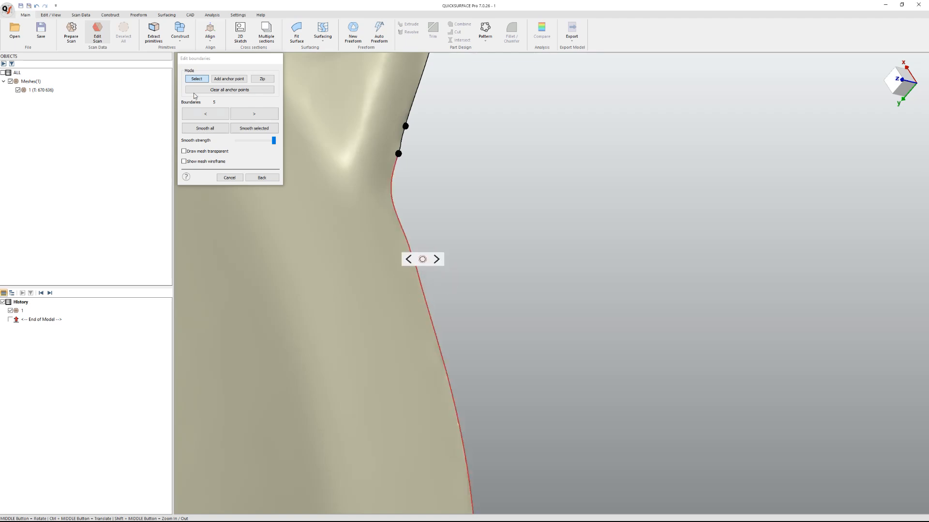
Add anchors above and below the kink where the rim leaves the lug corner and smooth the segment between them
click(228, 79)
click(418, 275)
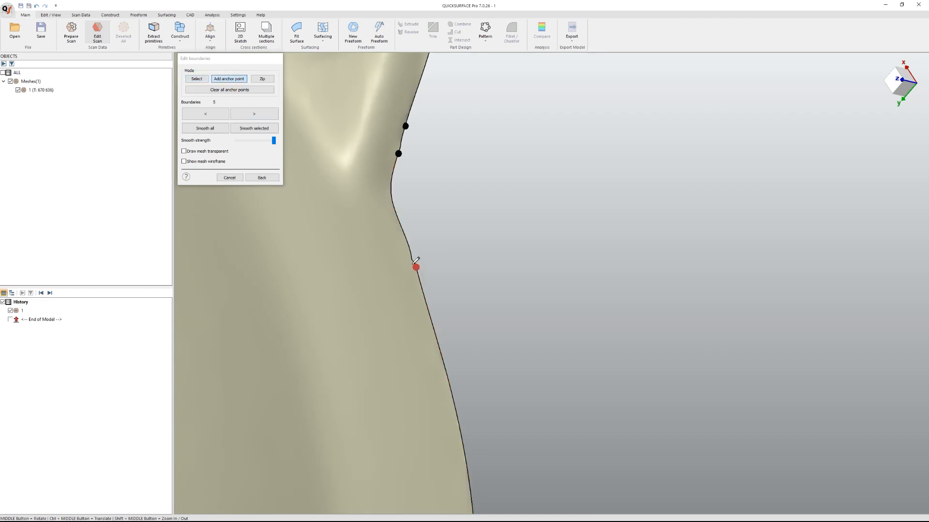
scroll(415, 261, up, 2)
click(422, 278)
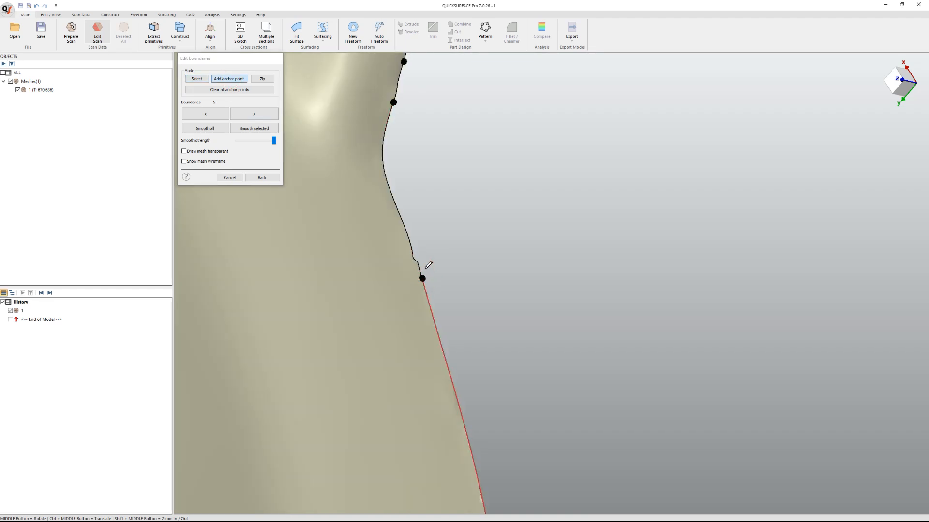
click(236, 128)
click(400, 216)
click(197, 78)
click(412, 253)
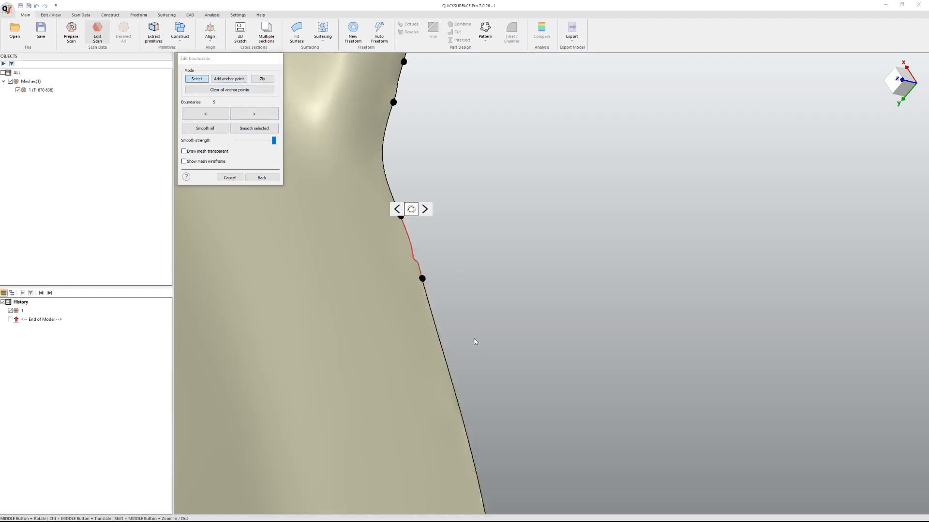
Move the anchor where the second lug meets the rim up past the kink and smooth the transition segment below it
scroll(473, 378, down, 7)
ctrl+middle_drag(488, 415, 455, 208)
ctrl+middle_drag(456, 441, 458, 333)
scroll(458, 333, up, 3)
click(361, 314)
middle_drag(427, 385, 397, 333)
drag(390, 321, 397, 307)
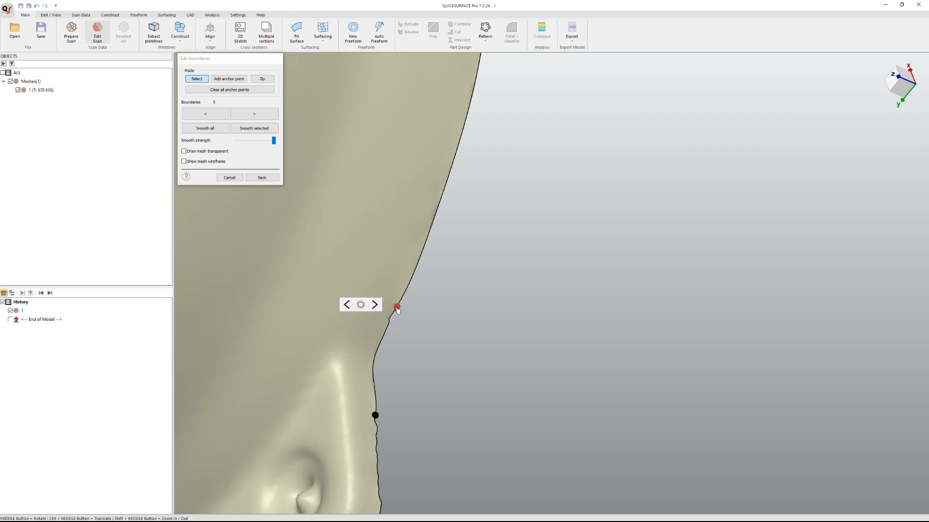
click(387, 333)
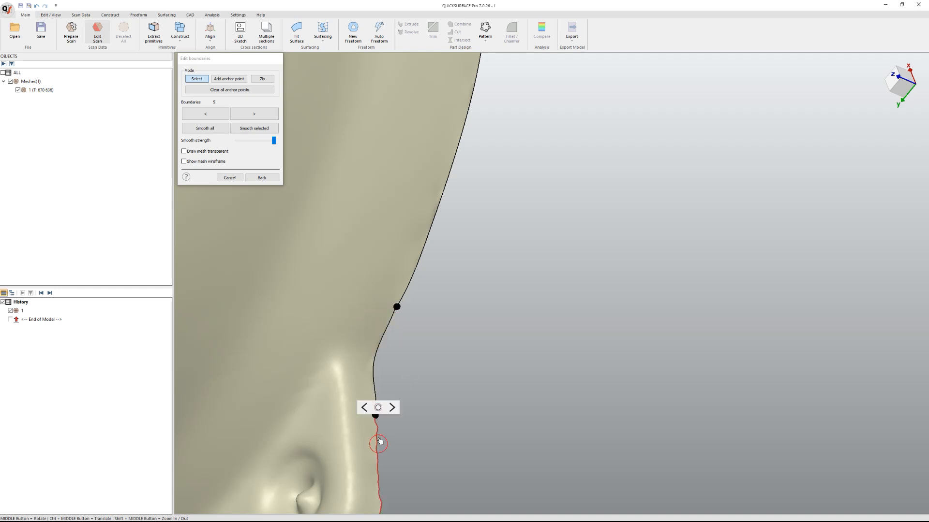
Smooth the second lug's outer boundary segment and reposition the anchors around its transition to the rim
click(378, 409)
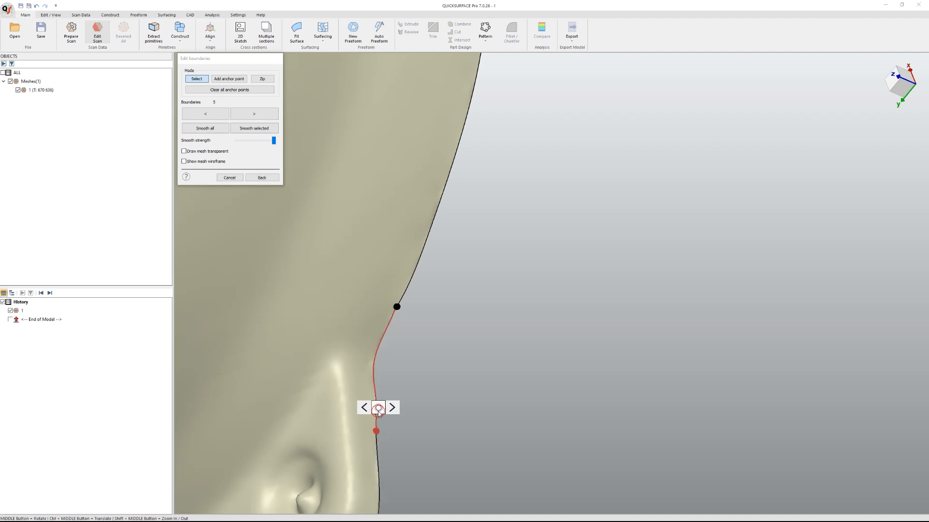
click(379, 412)
click(379, 444)
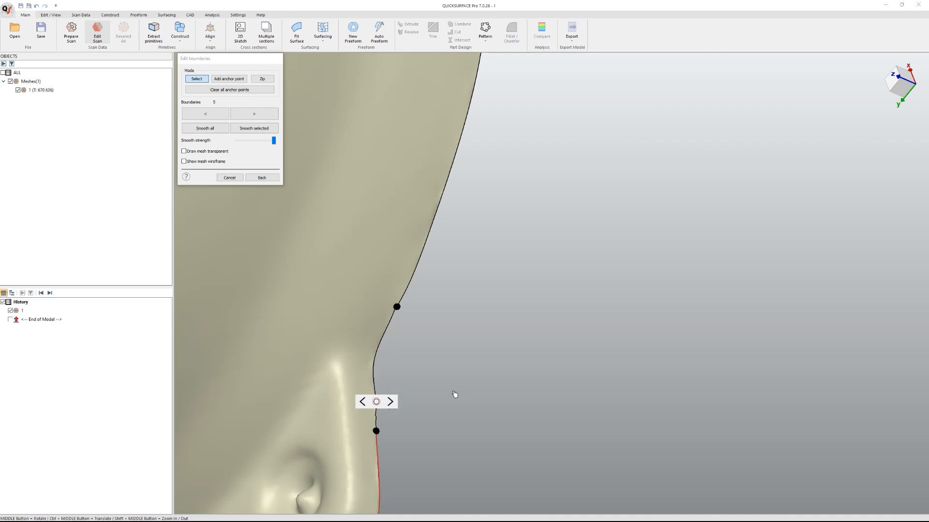
ctrl+middle_drag(455, 395, 499, 394)
drag(420, 407, 423, 397)
drag(439, 281, 444, 270)
middle_drag(424, 282, 450, 302)
Add anchors above and below the kink on the second lug's edge and smooth the segment between them
ctrl+middle_drag(427, 437, 463, 292)
scroll(559, 274, up, 2)
scroll(561, 275, up, 1)
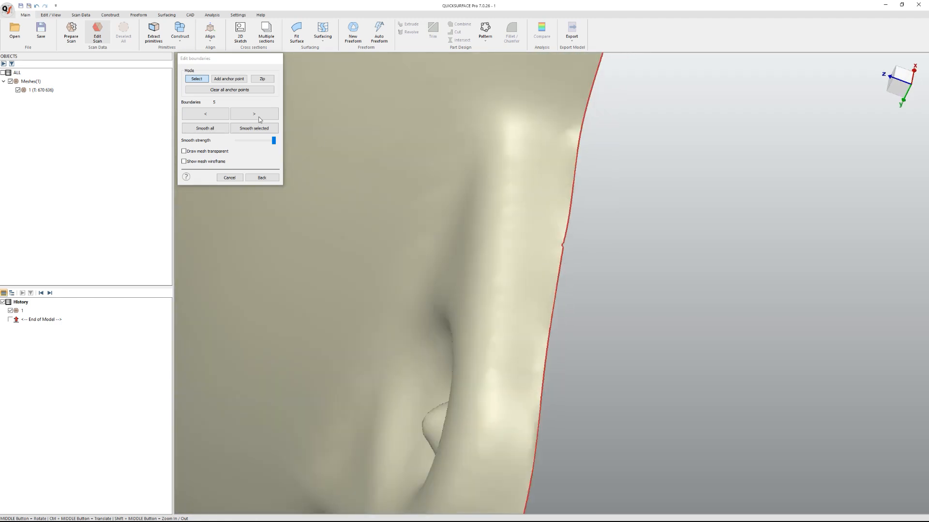
click(232, 79)
click(569, 213)
click(559, 266)
click(199, 79)
click(570, 214)
click(564, 244)
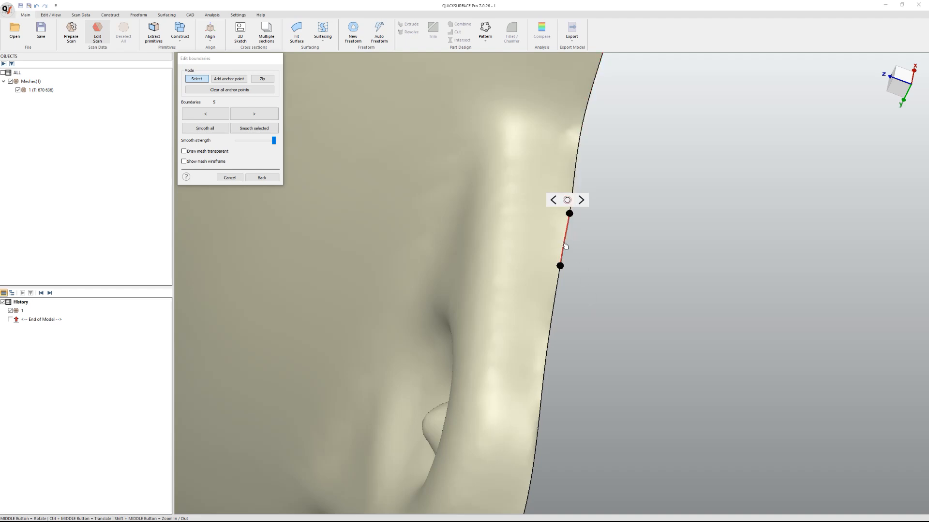
Smooth the boundary segment between the two anchors where the second lug's far side meets the rim
middle_drag(589, 317, 530, 227)
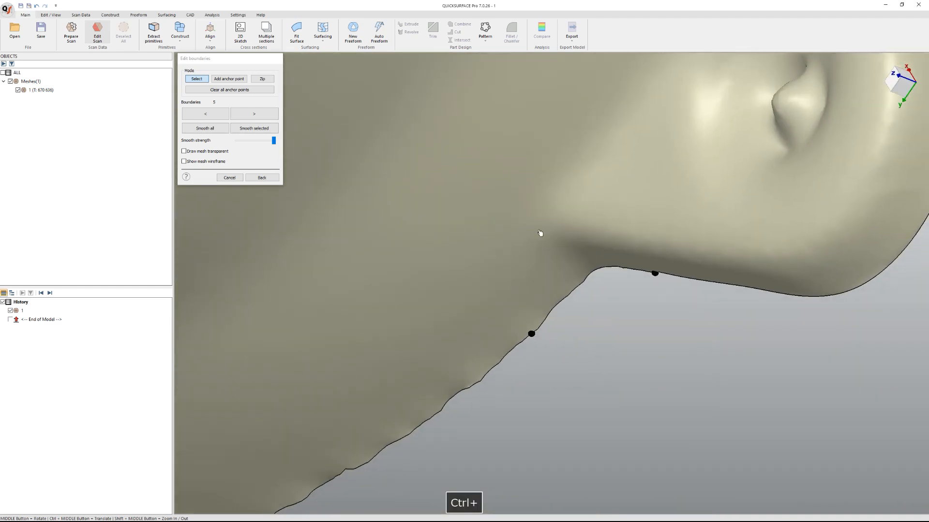
click(581, 285)
click(581, 247)
middle_drag(619, 358, 643, 218)
Remove the lug-side anchor and smooth the jagged rim segment beyond the remaining anchor on the second lug's far side
click(656, 231)
click(647, 237)
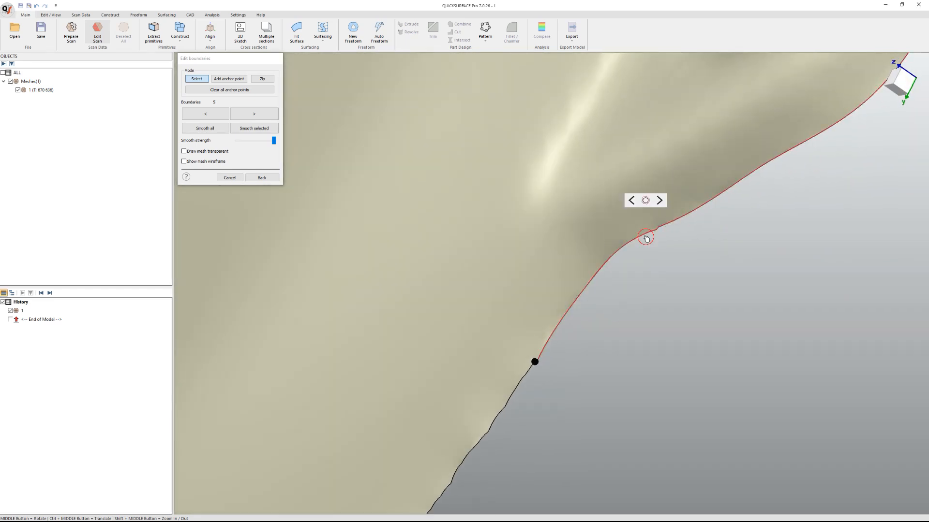
click(497, 418)
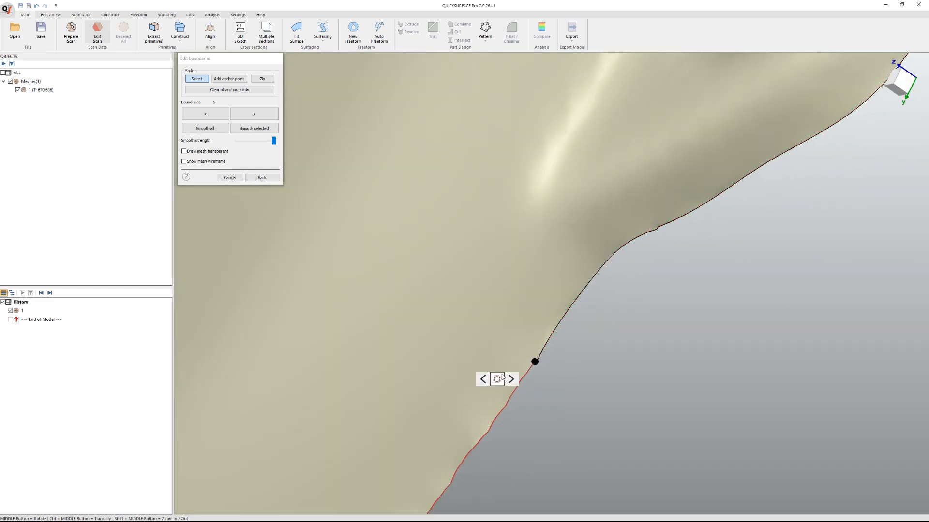
middle_drag(613, 297, 641, 261)
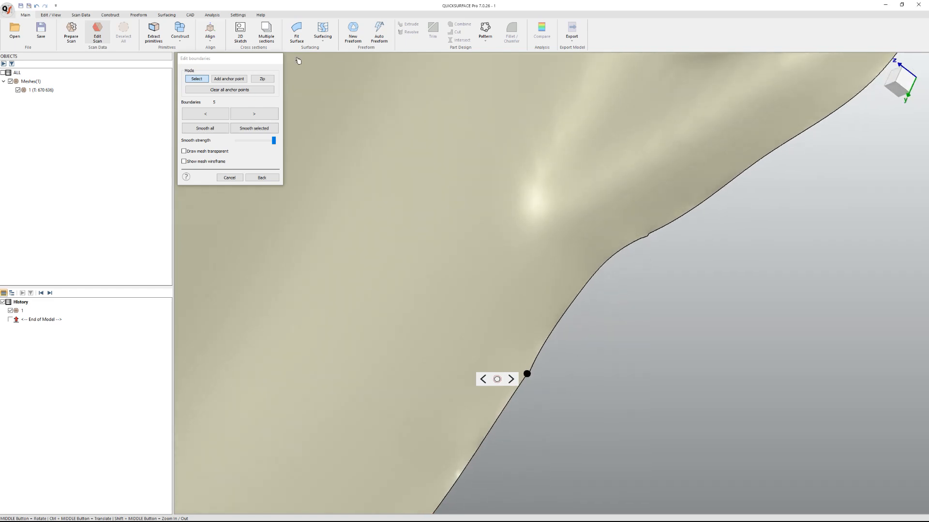
Add anchors on both sides of the kink on the second lug's far side and smooth the segment between them
click(229, 79)
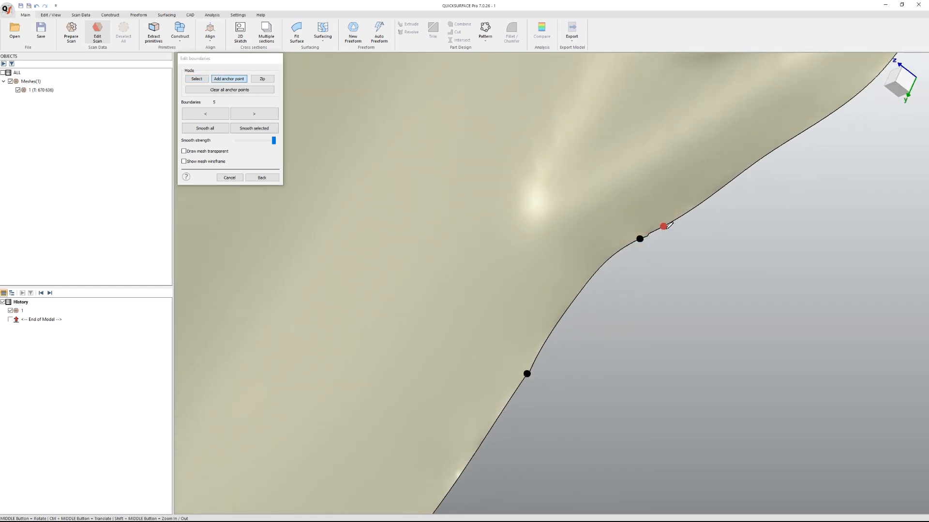
click(202, 79)
click(651, 234)
click(650, 234)
click(650, 197)
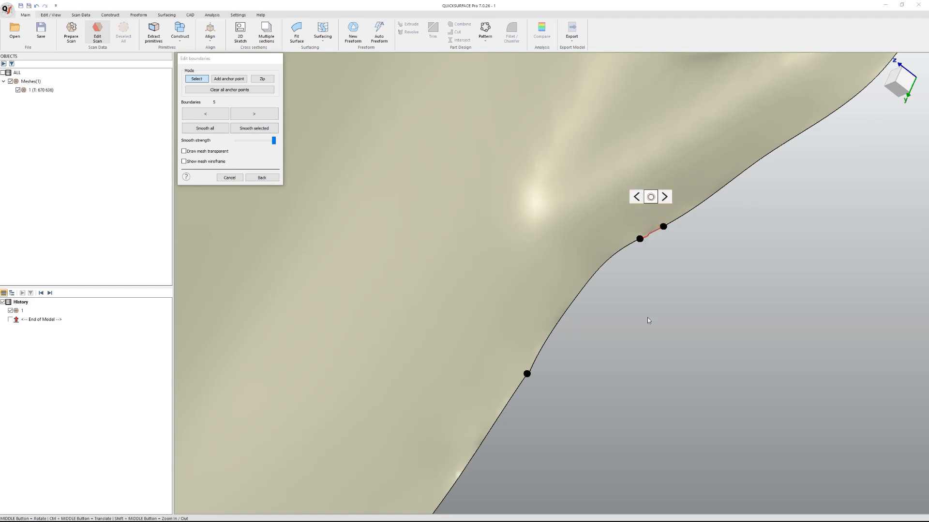
Smooth the segment where the rim meets the third lug and move its rim-side anchor further along the rim
ctrl+middle_drag(599, 370, 666, 224)
scroll(597, 344, down, 6)
ctrl+middle_drag(549, 414, 624, 280)
scroll(580, 338, up, 2)
middle_drag(487, 361, 591, 297)
middle_drag(290, 431, 554, 328)
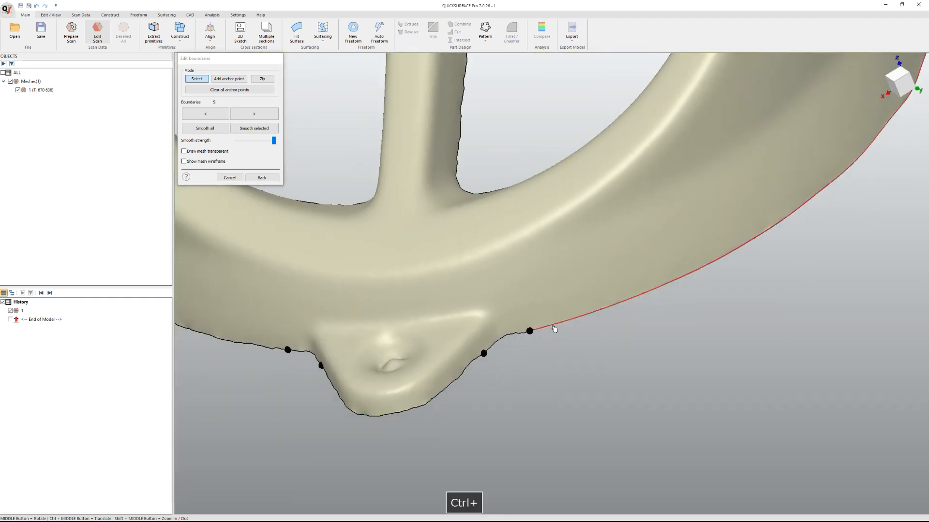
click(496, 343)
middle_drag(535, 337, 537, 334)
click(531, 332)
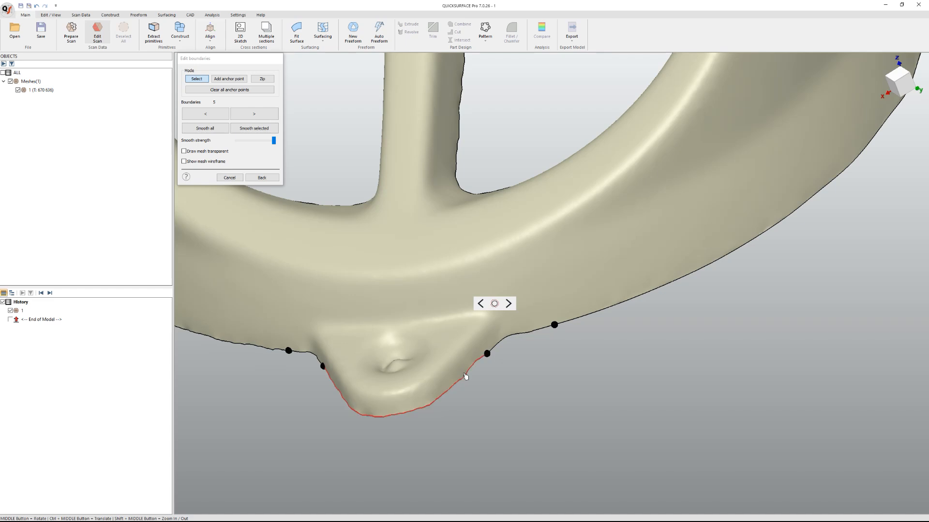
Smooth the third lug's outer boundary segment around the screw hole and adjust the anchor at its end
click(464, 375)
click(464, 337)
click(486, 355)
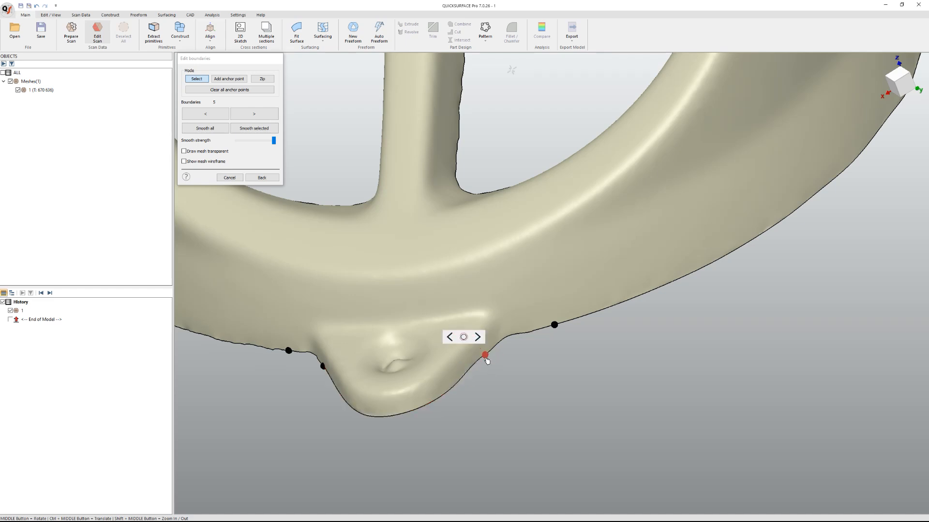
Shift the lug-side anchor on the third lug's other side slightly outward and smooth the transition segment to the rim
middle_drag(427, 379, 522, 385)
scroll(520, 378, up, 4)
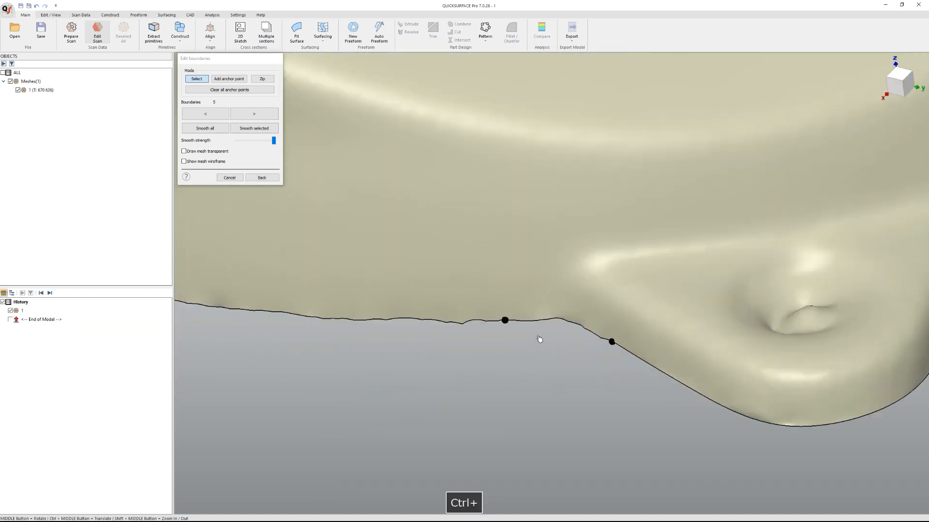
click(544, 324)
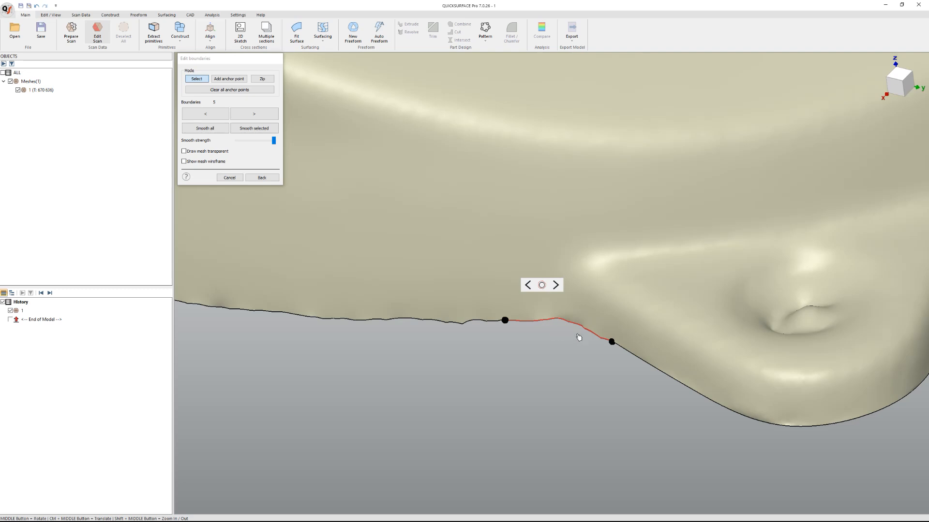
drag(612, 341, 620, 347)
click(591, 297)
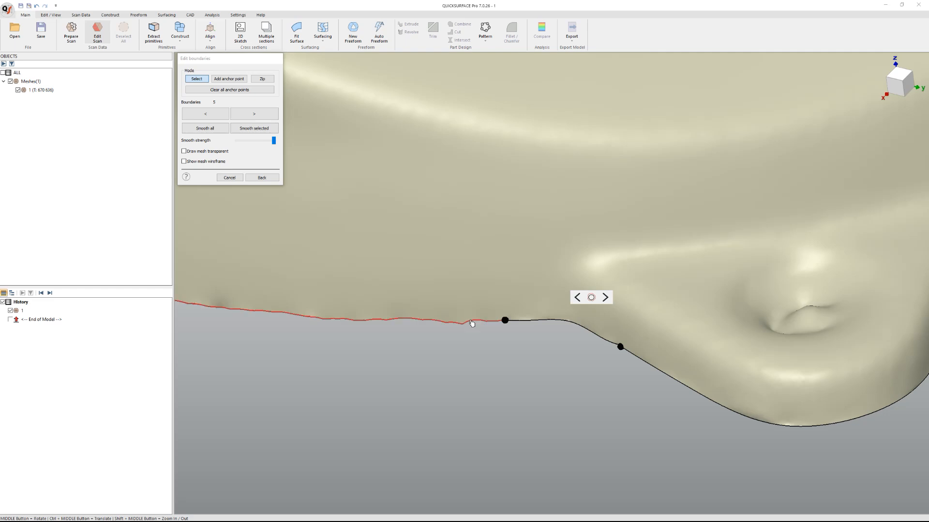
Smooth the jagged rim segment beyond the third lug and re-smooth the transition with its lug-side anchor moved further out
click(469, 284)
drag(620, 347, 629, 352)
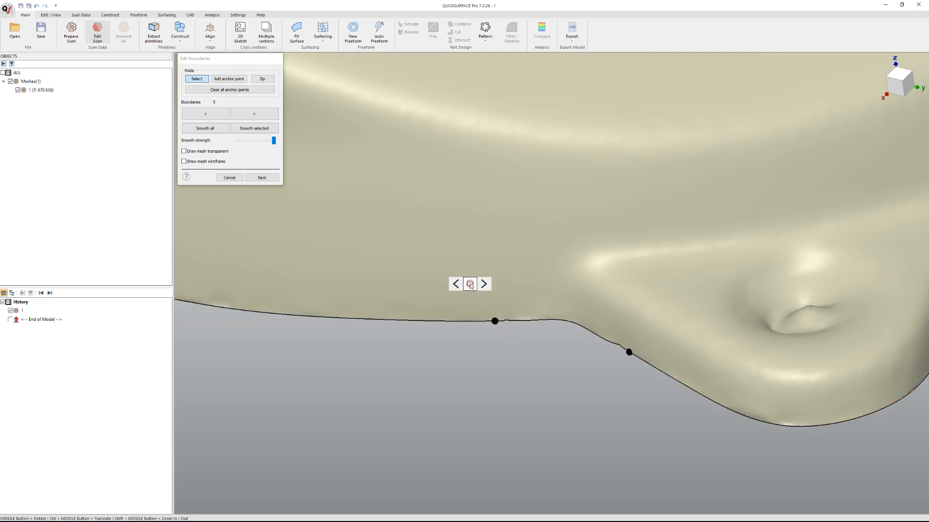
click(573, 330)
click(573, 289)
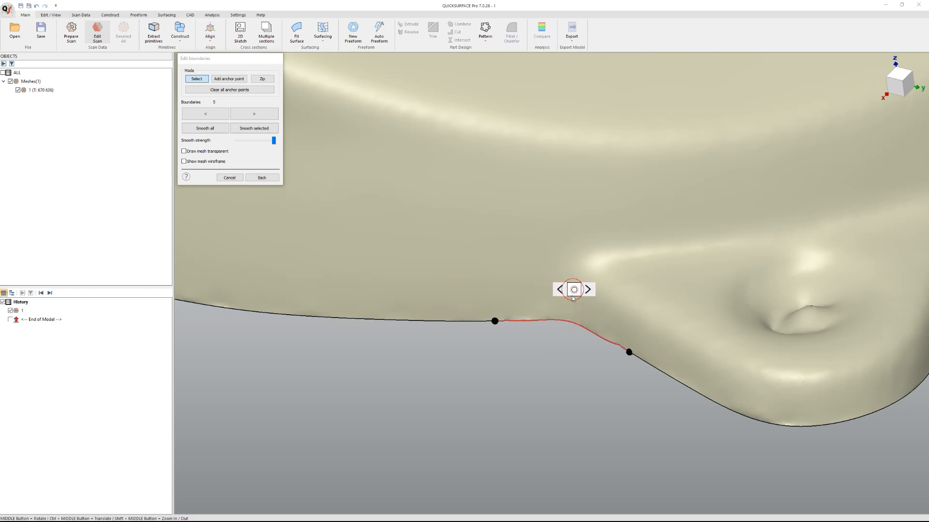
Smooth the long rim segment running from the third lug back to the first lug once more
middle_drag(515, 367, 527, 356)
middle_drag(351, 355, 500, 379)
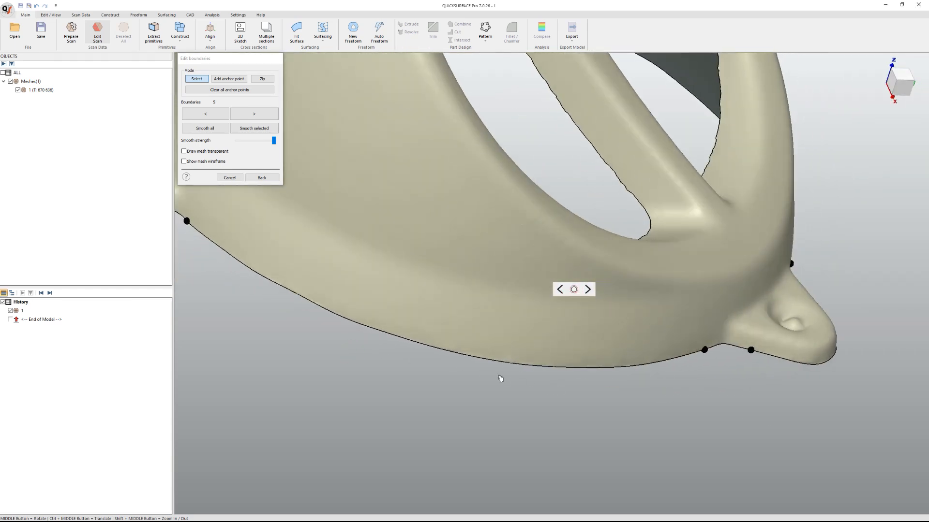
click(494, 365)
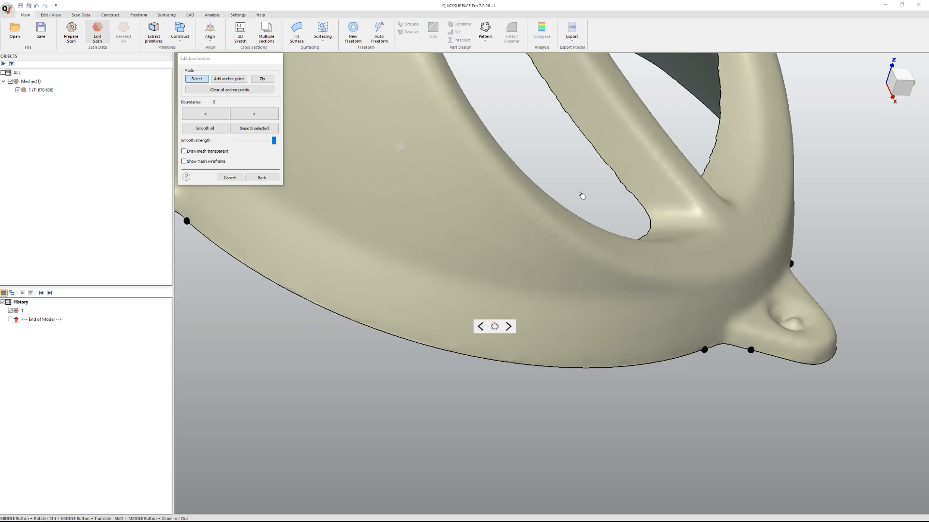
Smooth the short boundary segment between the two anchors where the long rim reaches the first lug
scroll(542, 210, up, 3)
scroll(467, 268, down, 5)
ctrl+middle_drag(343, 286, 483, 374)
scroll(448, 348, up, 4)
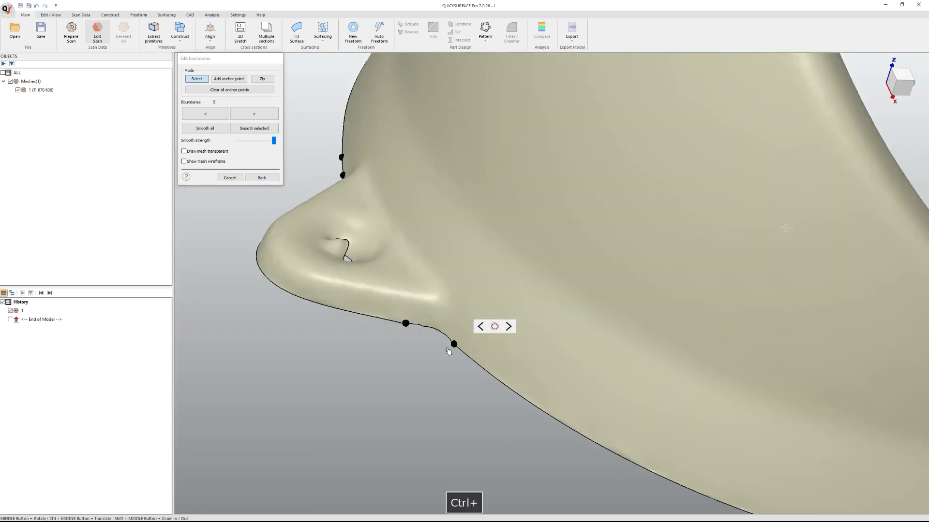
click(452, 344)
click(458, 307)
Smooth the first lug's outer boundary segment and adjust the anchor joining it to the transition
click(409, 336)
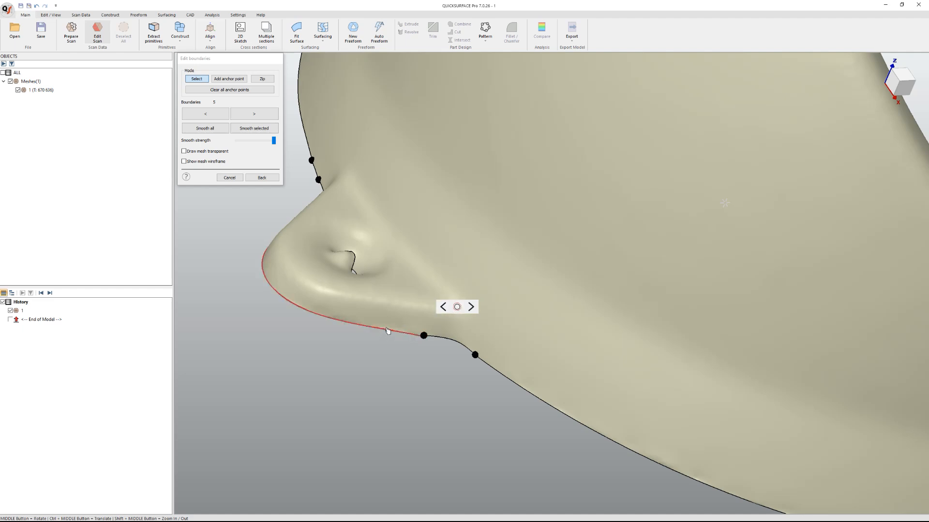
click(386, 330)
click(420, 335)
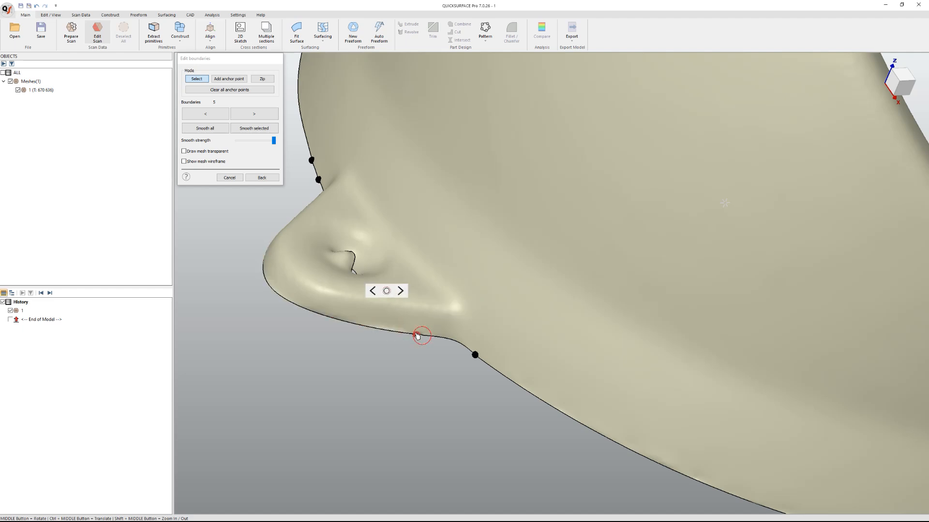
Smooth the whole boundary of the window opening on the left side of the diagonal crossbar in repeated passes
ctrl+middle_drag(596, 268, 461, 337)
scroll(526, 324, down, 8)
scroll(461, 338, up, 3)
scroll(462, 338, up, 4)
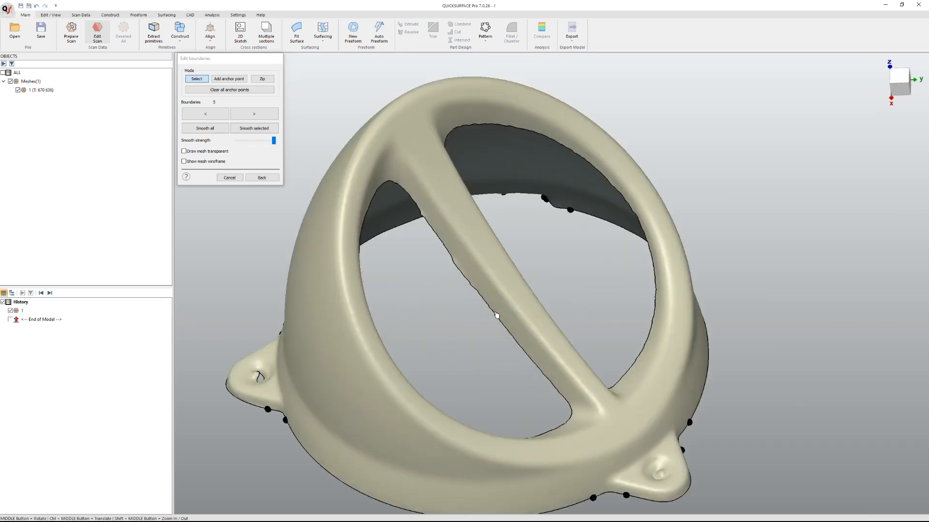
click(494, 315)
click(493, 277)
middle_drag(498, 338, 473, 302)
click(483, 313)
click(482, 278)
scroll(441, 258, up, 2)
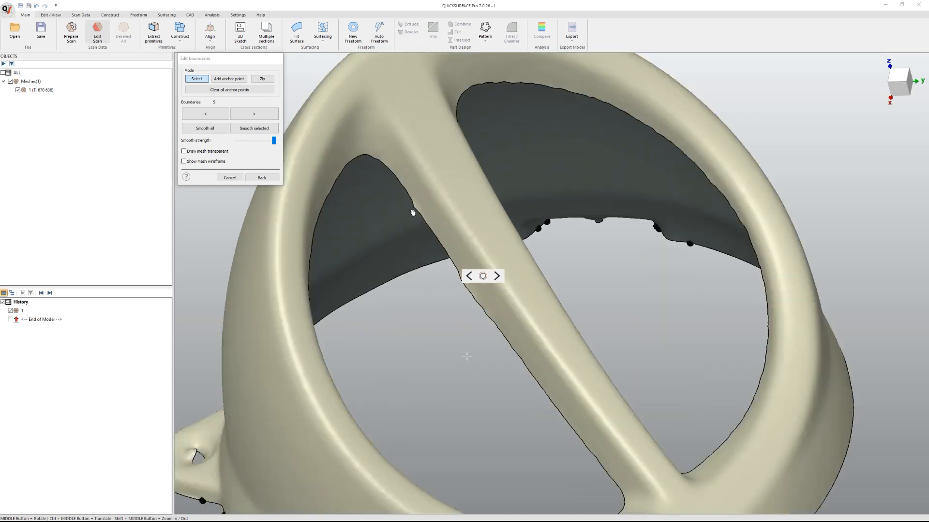
click(477, 305)
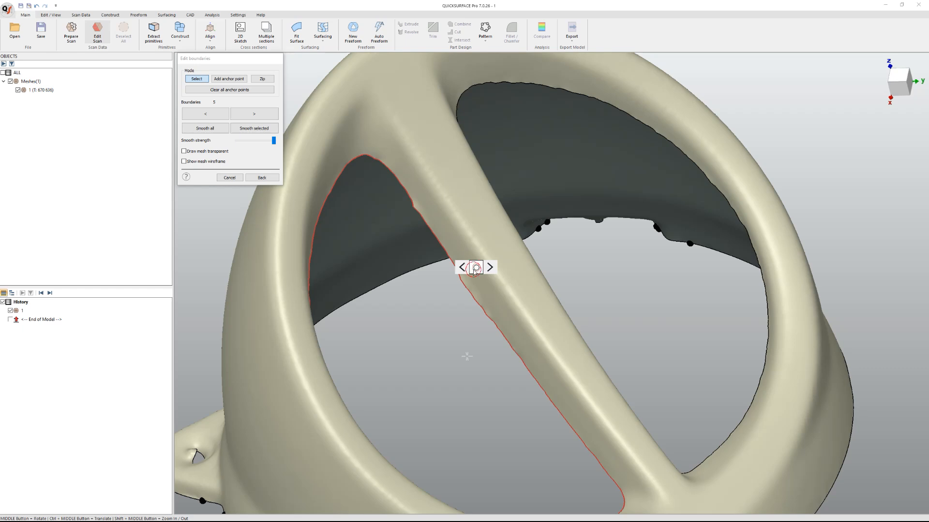
click(475, 268)
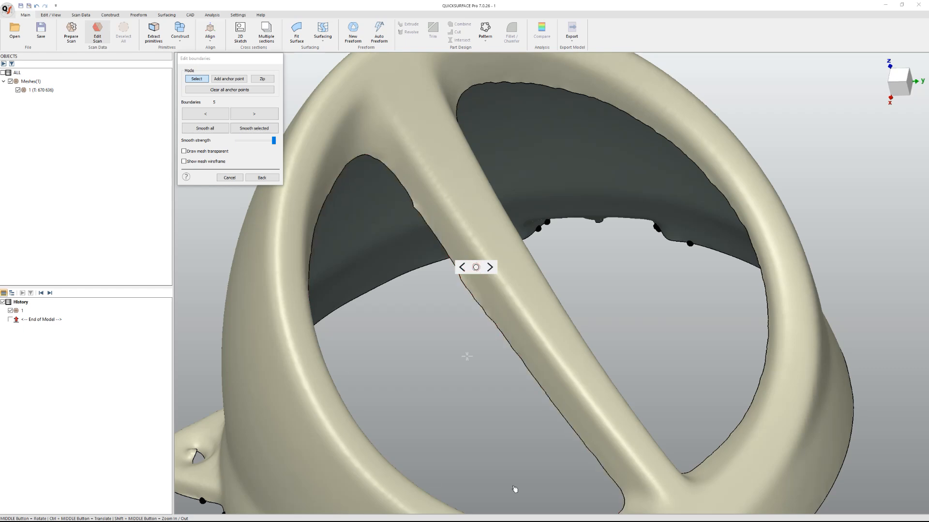
Add anchor points on both sides of the upper and lower corners of the opening beside the crossbar
click(229, 78)
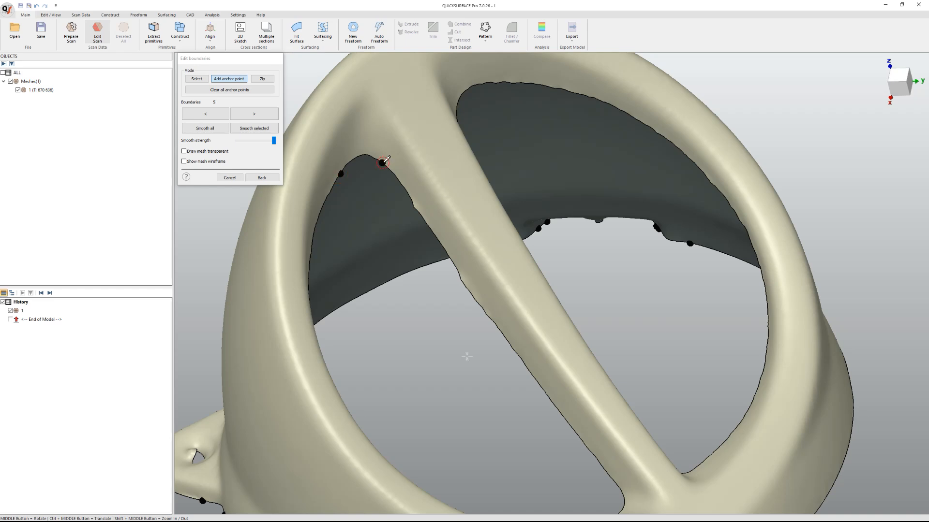
ctrl+middle_drag(574, 389, 541, 361)
click(539, 361)
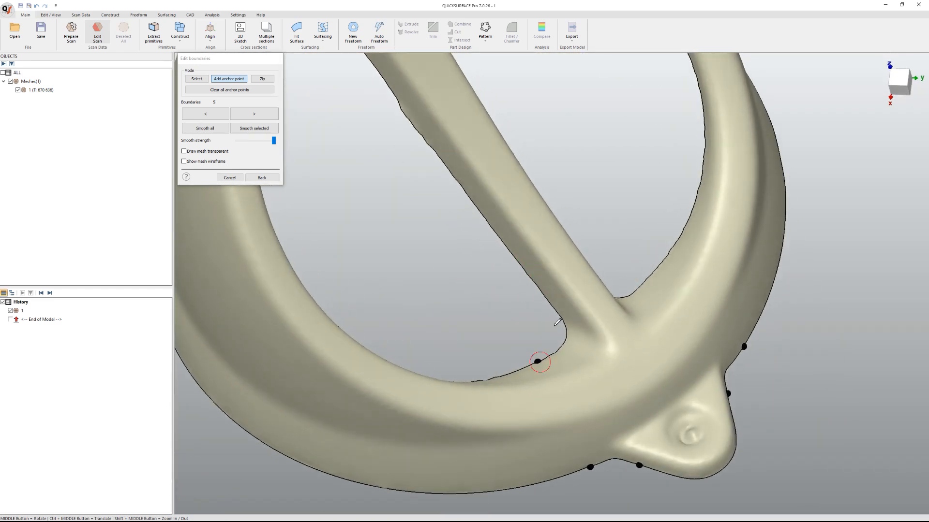
Smooth the opening's straight boundary segment along the crossbar in repeated passes
click(197, 78)
click(506, 250)
middle_drag(506, 250, 509, 227)
click(507, 213)
click(447, 171)
click(446, 134)
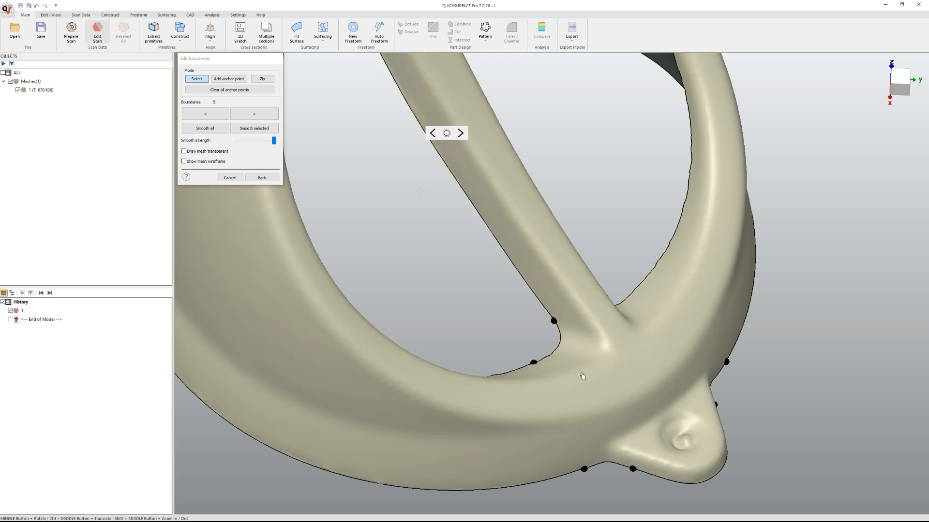
Smooth the opening's long curved outer boundary segment between the upper and lower corner anchors
click(558, 311)
middle_drag(563, 342, 490, 393)
click(485, 390)
middle_drag(526, 368, 350, 361)
ctrl+middle_drag(386, 238, 541, 423)
click(493, 226)
Smooth the short segment around the opening's upper corner between its two anchors
middle_drag(504, 246, 730, 188)
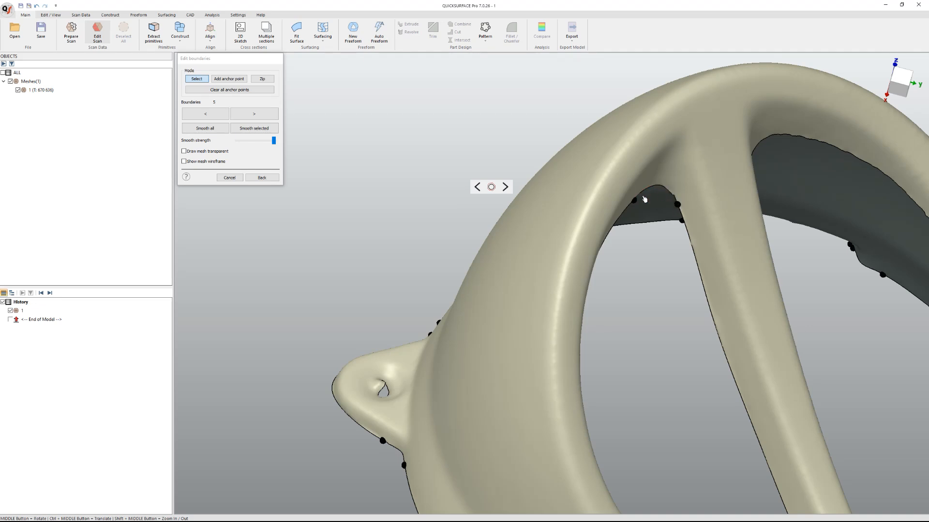
click(647, 196)
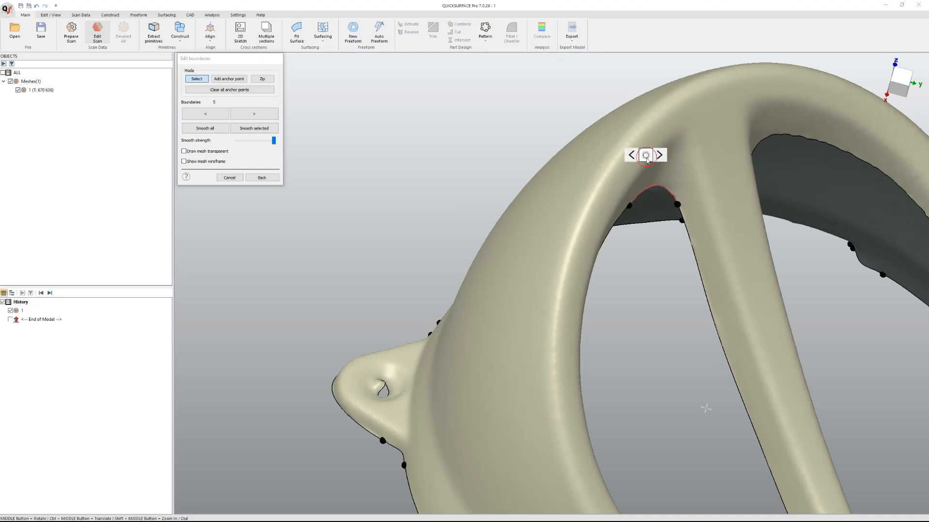
ctrl+middle_drag(675, 249, 583, 108)
middle_drag(681, 333, 667, 362)
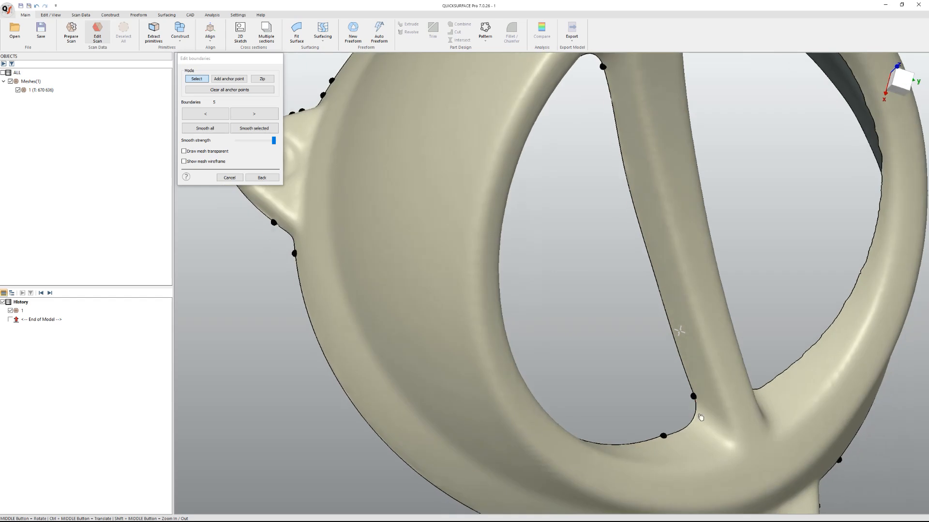
Smooth the opening's lower corner segment, sliding its two anchor points farther away from the corner
drag(663, 438, 653, 438)
click(672, 439)
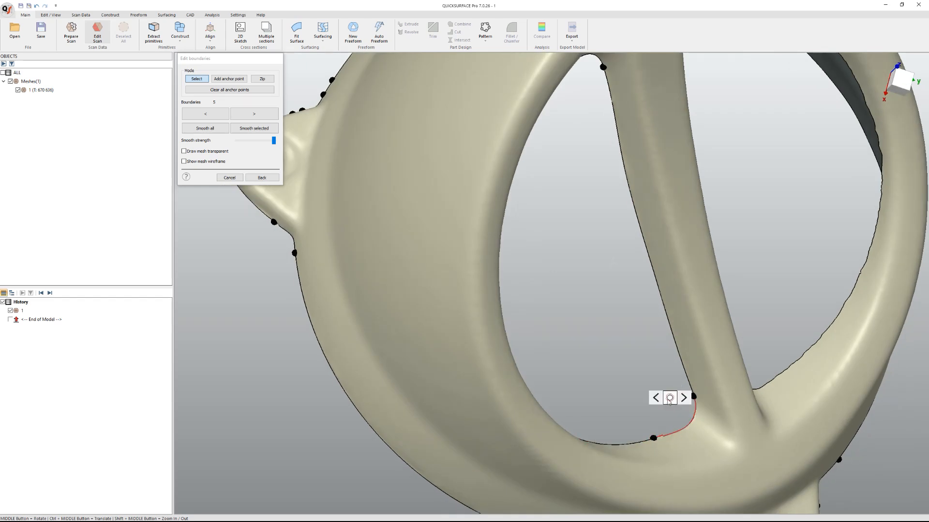
drag(694, 396, 690, 386)
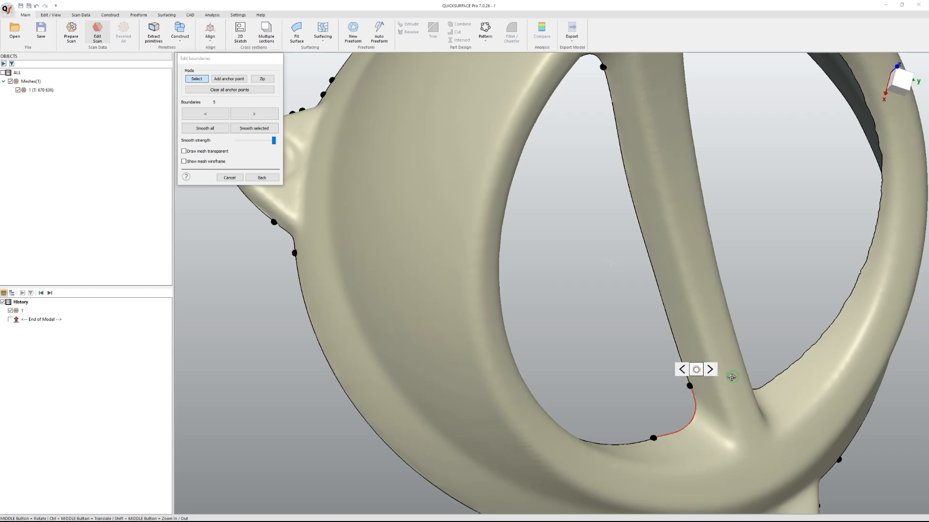
Add anchor points on both sides of the lower and upper corners of the second opening, across the crossbar
middle_drag(732, 378, 632, 373)
ctrl+middle_drag(777, 354, 558, 338)
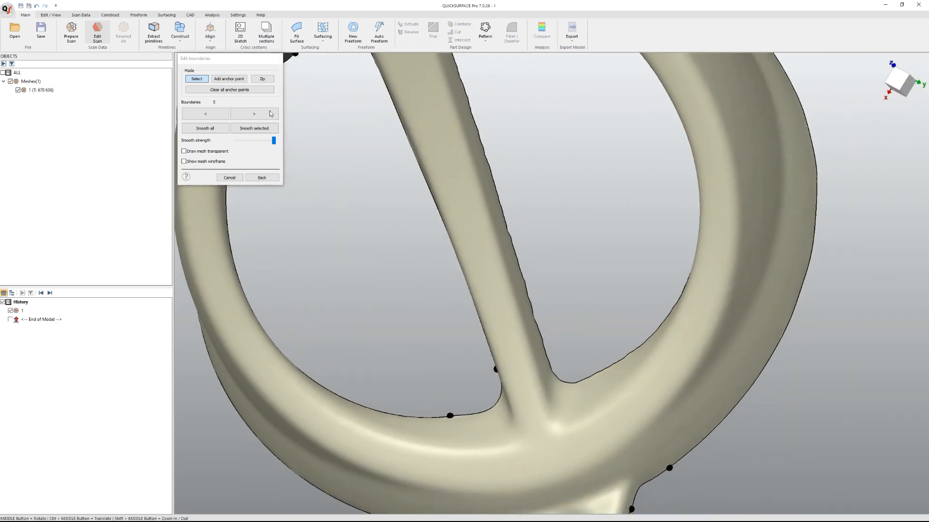
click(231, 78)
click(550, 362)
middle_drag(634, 351, 698, 371)
ctrl+middle_drag(585, 63, 534, 365)
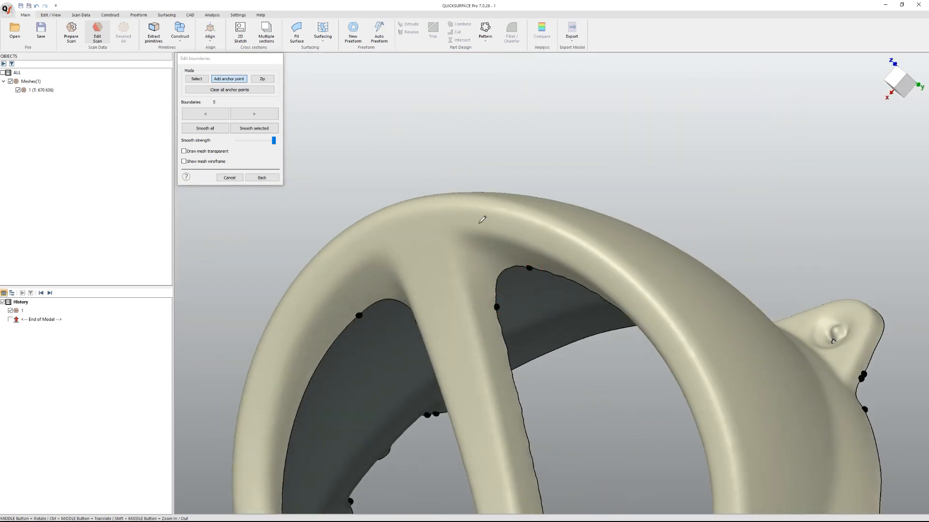
Smooth the second opening's long curved outer boundary segment and its straight segment along the crossbar
click(206, 79)
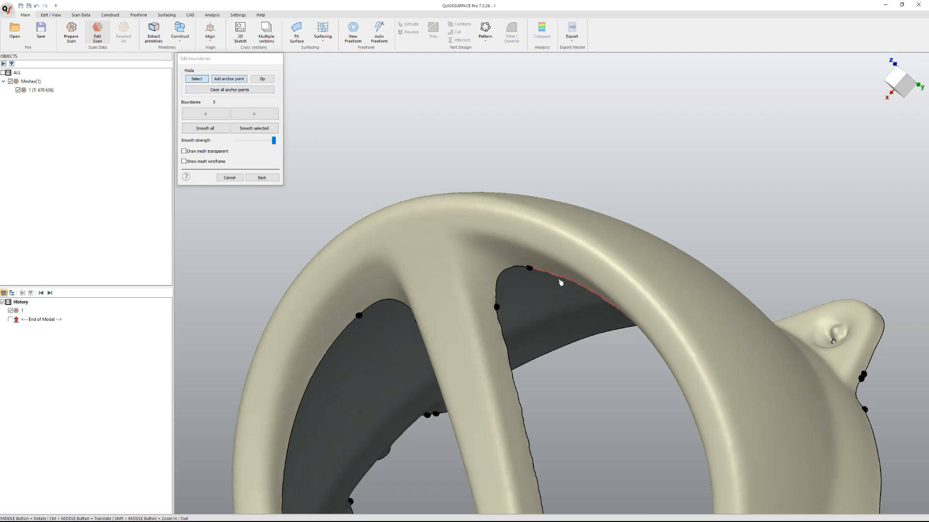
click(518, 268)
click(554, 276)
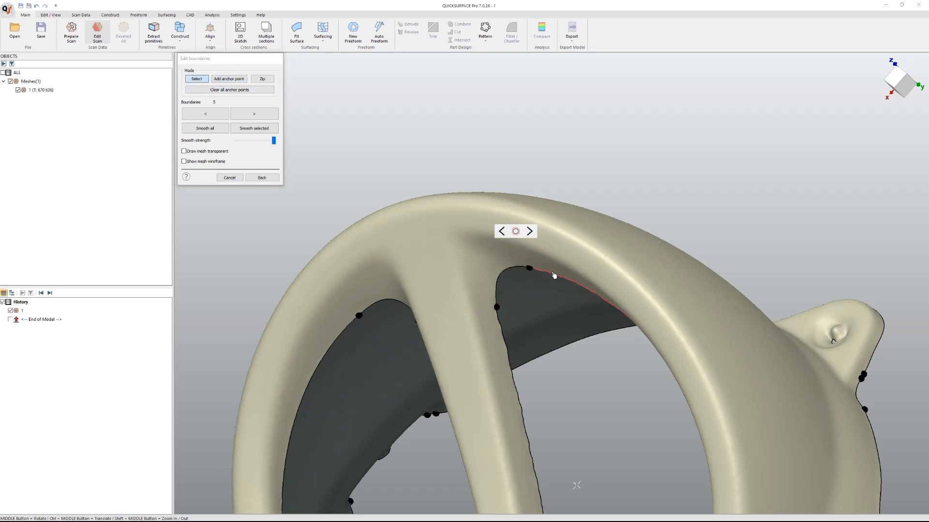
click(553, 274)
click(550, 237)
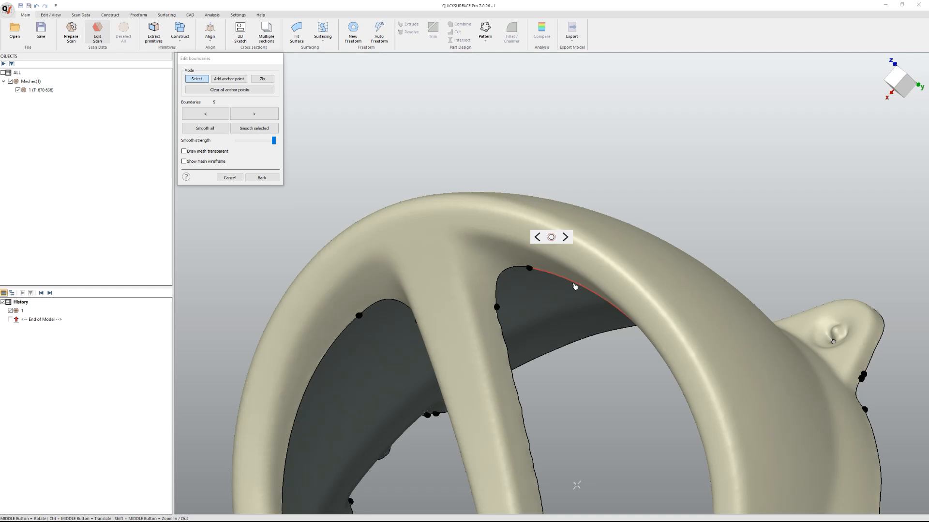
click(512, 342)
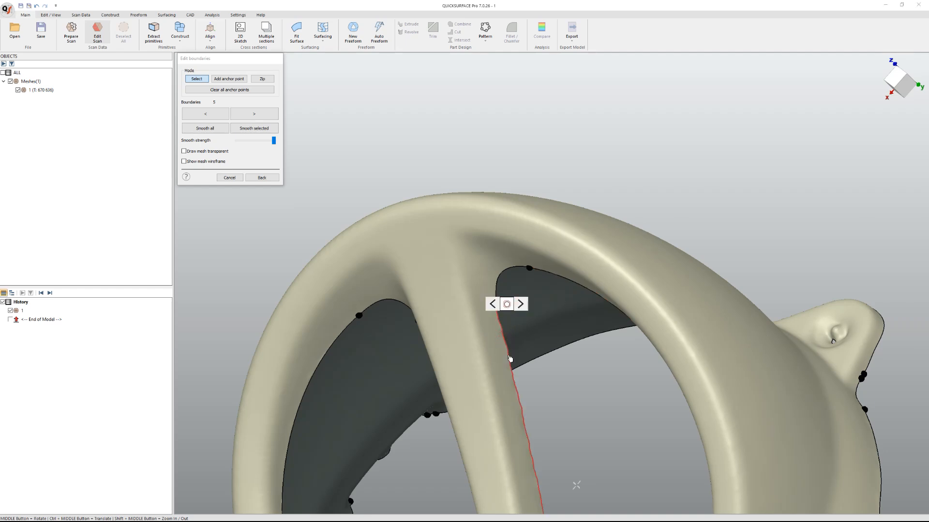
Slide the second opening's two upper corner anchors farther apart and smooth the segment between them
click(500, 306)
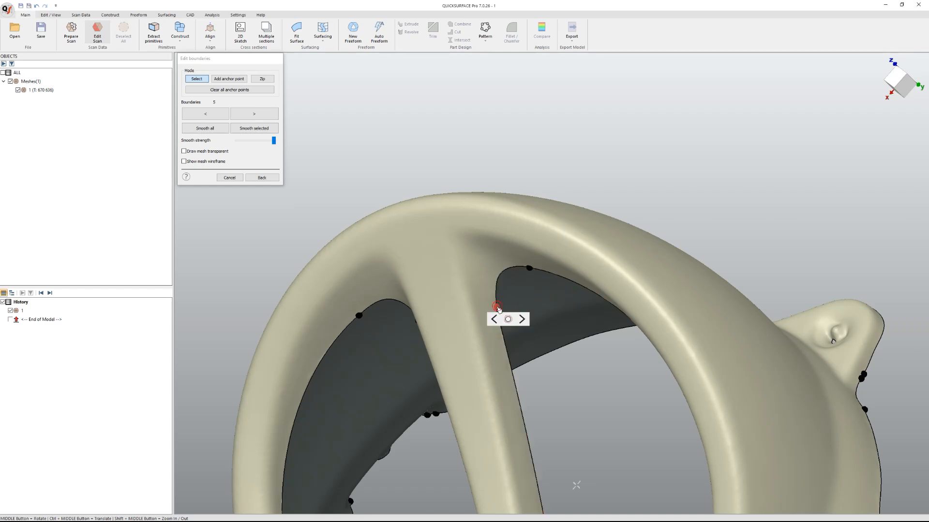
click(530, 269)
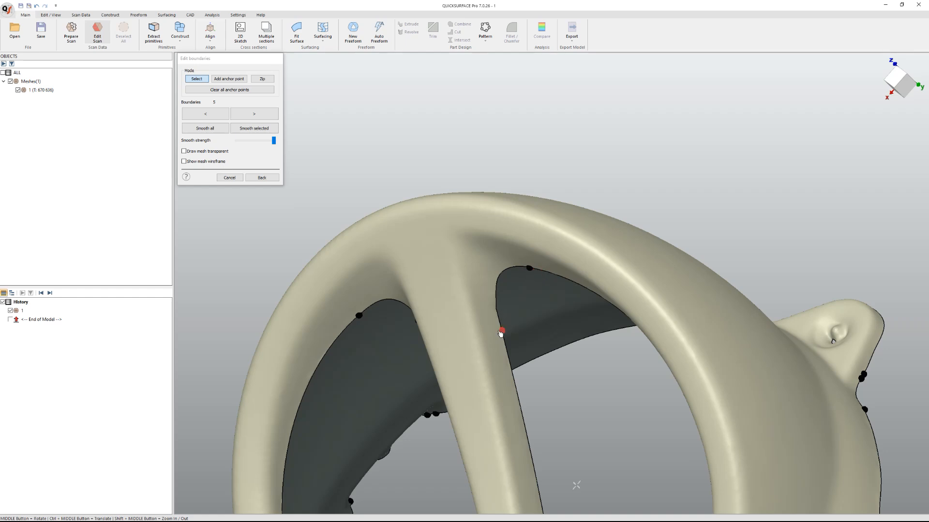
drag(530, 269, 543, 272)
click(531, 268)
click(528, 232)
Smooth the second opening's lower corner segment, spreading its two anchor points farther apart
ctrl+middle_drag(607, 390, 568, 106)
click(544, 420)
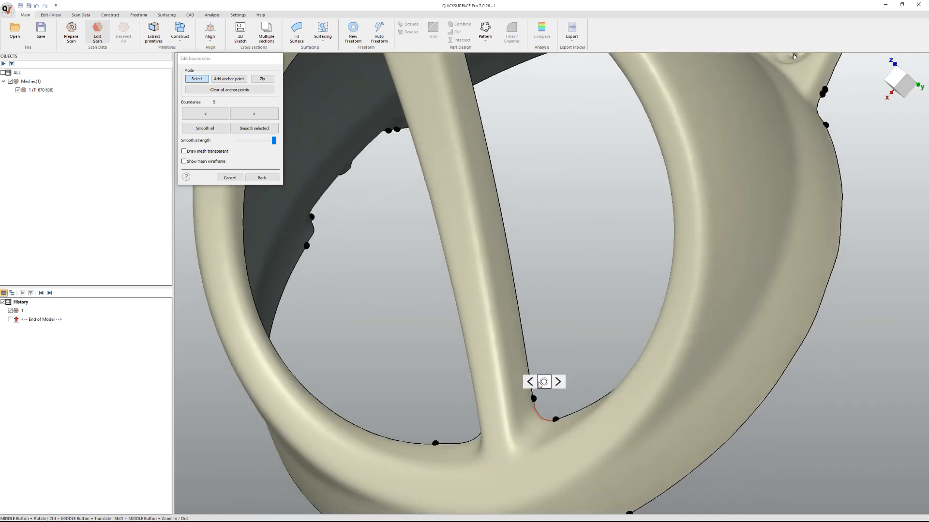
click(552, 423)
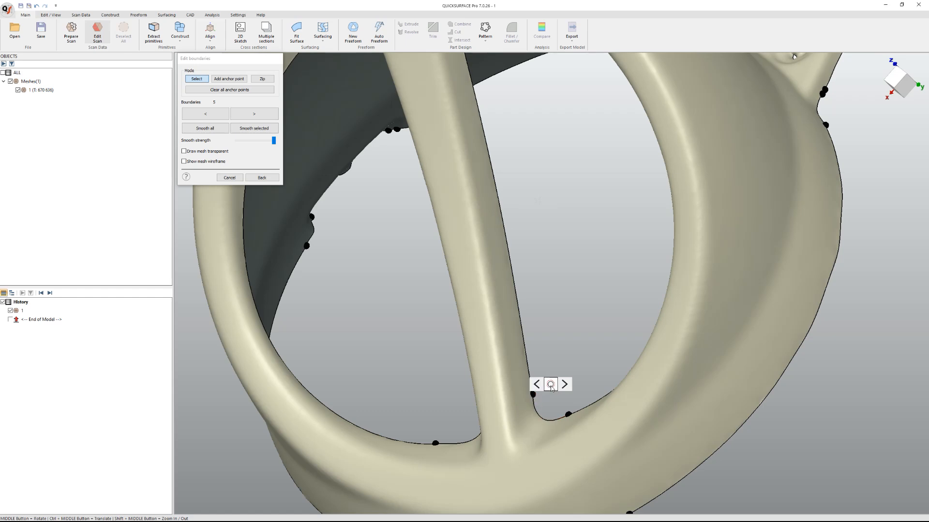
Save the project as QUICKSURFACE file 1 in the Téléchargements folder and leave boundary editing
scroll(577, 439, down, 5)
middle_drag(578, 439, 523, 395)
click(41, 30)
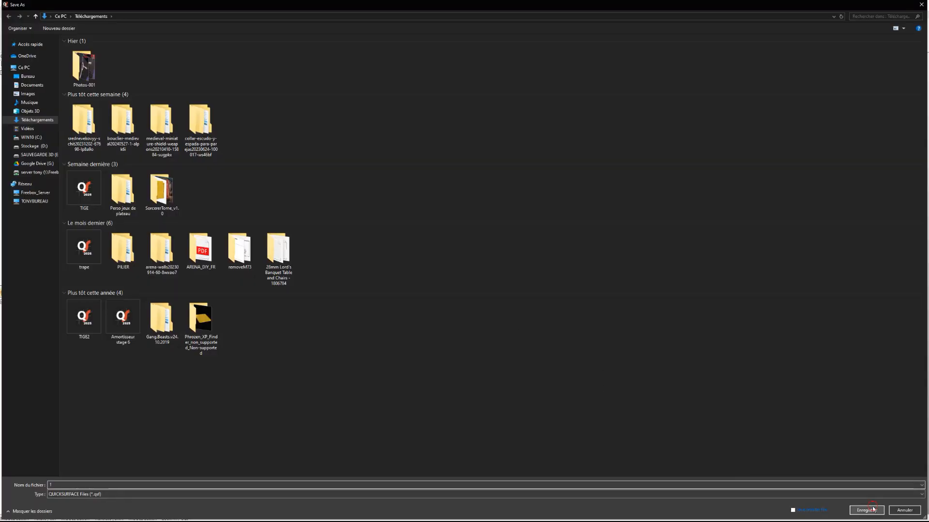
click(867, 510)
click(260, 178)
Select a circular area around the crescent-shaped hole in the lug opposite the crossbar's lower end and delete it
middle_drag(617, 366, 780, 408)
middle_drag(604, 407, 677, 386)
ctrl+middle_drag(570, 416, 387, 213)
ctrl+middle_drag(387, 213, 546, 329)
middle_drag(547, 329, 534, 434)
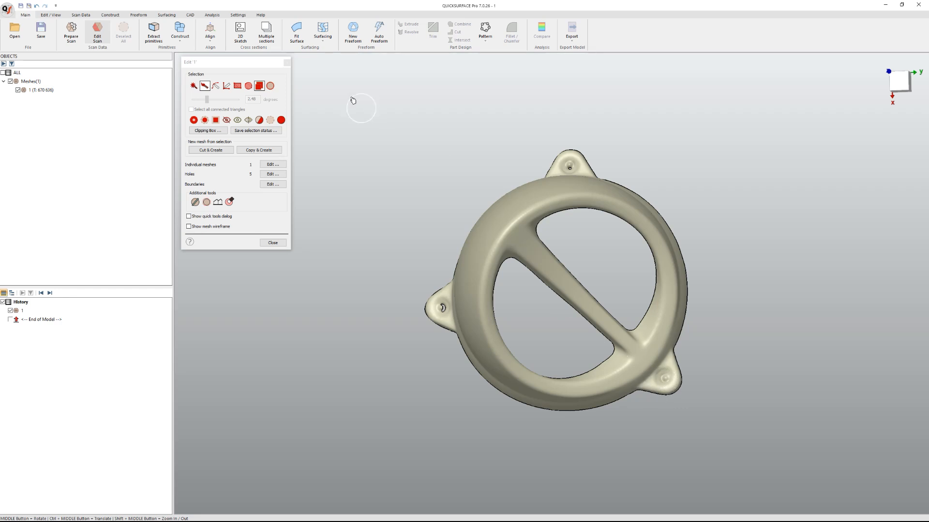
middle_drag(590, 356, 573, 369)
scroll(398, 285, up, 5)
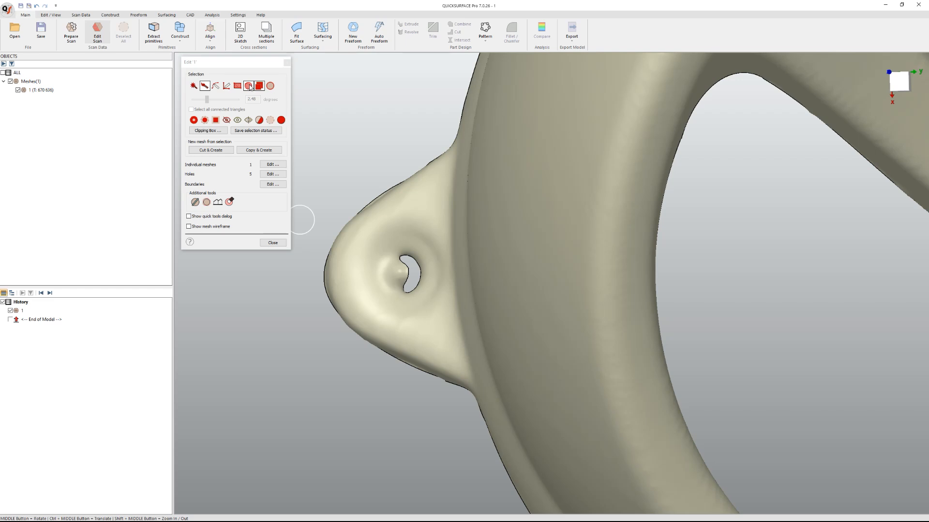
drag(382, 303, 425, 253)
key(Delete)
Select a circular area over the screw recess in the lug at the crossbar's lower end and delete it
ctrl+middle_drag(692, 404, 286, 53)
ctrl+middle_drag(888, 434, 308, 502)
drag(615, 362, 645, 339)
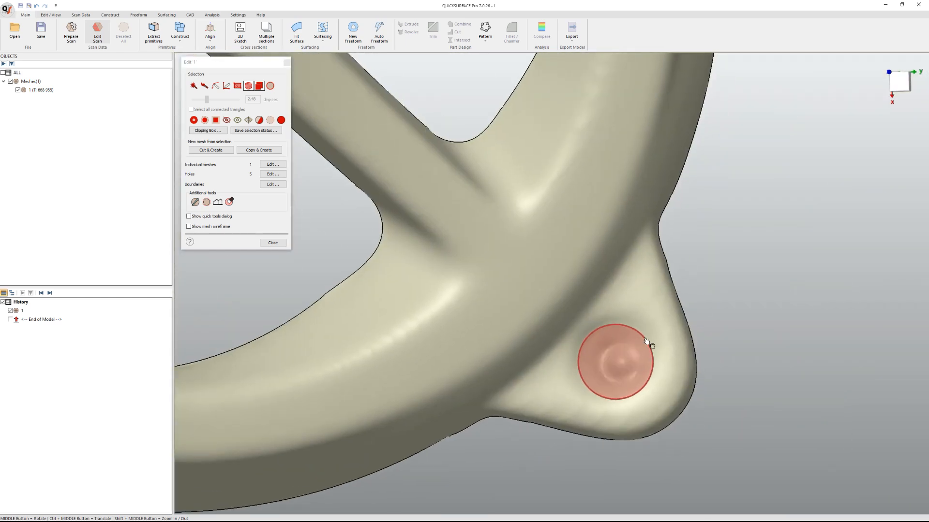
key(Delete)
Select a circular area over the upper lug's screw recess and delete it to open a round hole
ctrl+middle_drag(634, 158, 529, 232)
scroll(536, 252, down, 8)
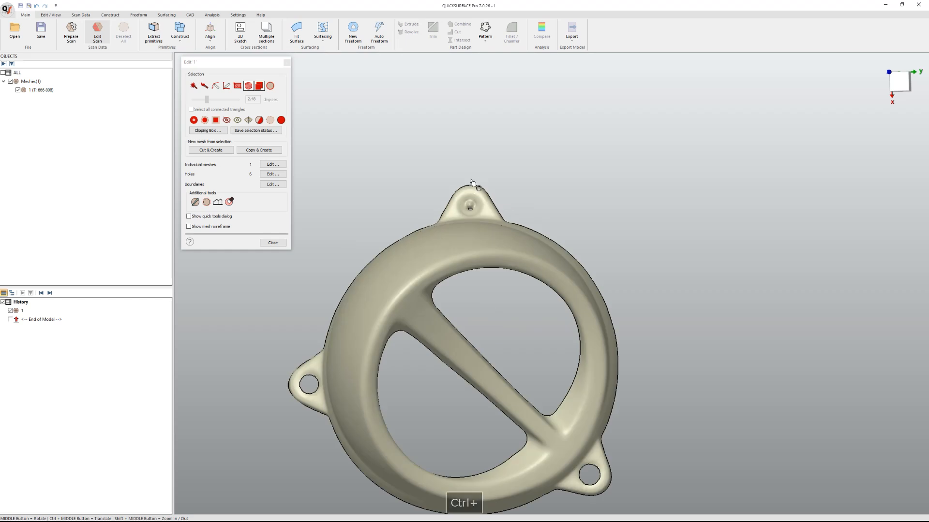
scroll(462, 194, up, 8)
drag(497, 247, 551, 263)
key(Delete)
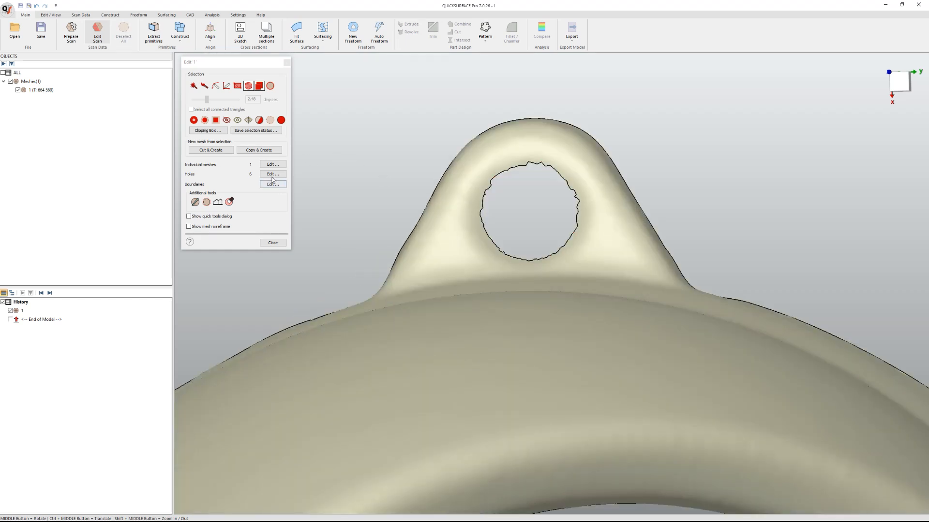
Open boundary editing for the mesh and smooth the jagged hole boundary in the upper lug
click(270, 184)
click(517, 130)
ctrl+middle_drag(560, 311, 482, 331)
middle_drag(551, 338, 532, 334)
Smooth the jagged hole boundary in the lug at the crossbar's lower end
scroll(639, 408, down, 5)
ctrl+middle_drag(696, 483, 576, 372)
scroll(576, 373, down, 2)
ctrl+middle_drag(628, 452, 486, 199)
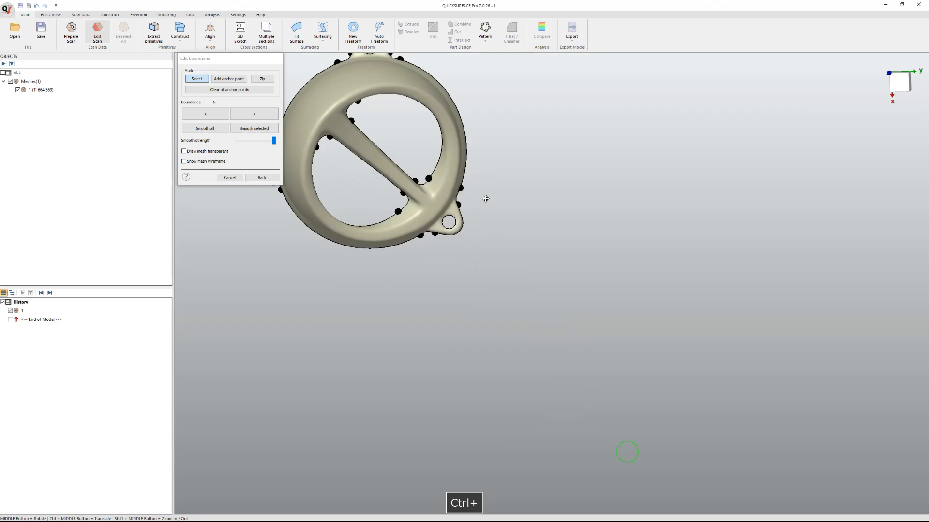
scroll(452, 264, up, 5)
click(452, 148)
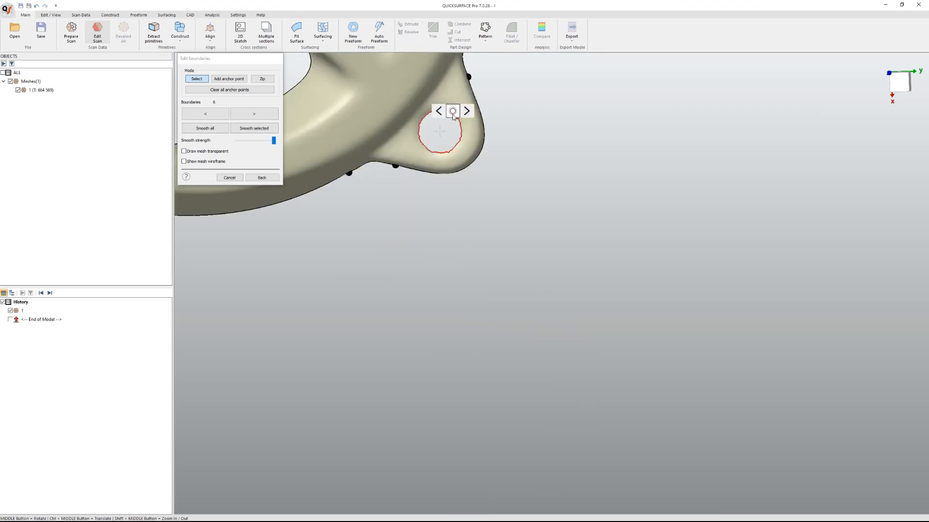
Smooth the jagged hole boundary in the remaining side lug
ctrl+middle_drag(425, 199, 809, 423)
ctrl+middle_drag(268, 225, 474, 302)
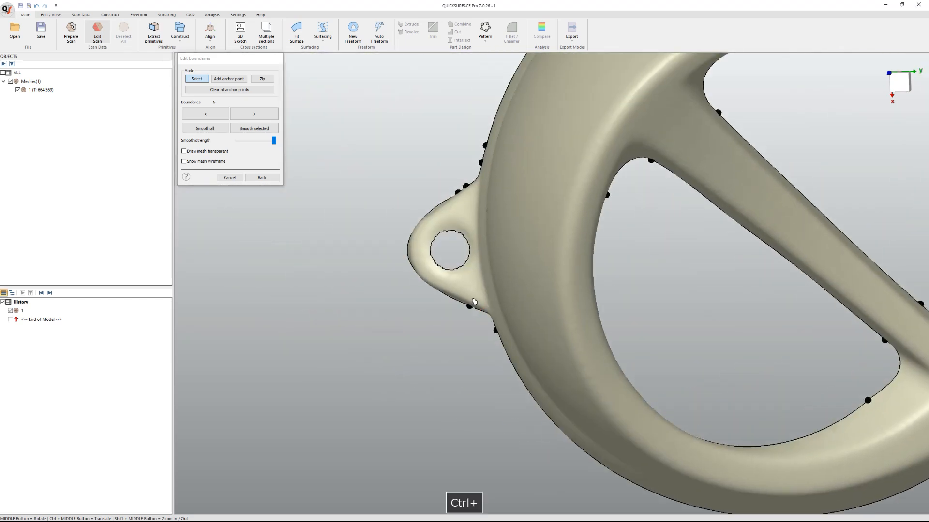
click(457, 269)
Smooth the short outer boundary segment between the two anchors on the side lug's edge and close mesh editing
middle_drag(470, 268, 630, 382)
click(454, 200)
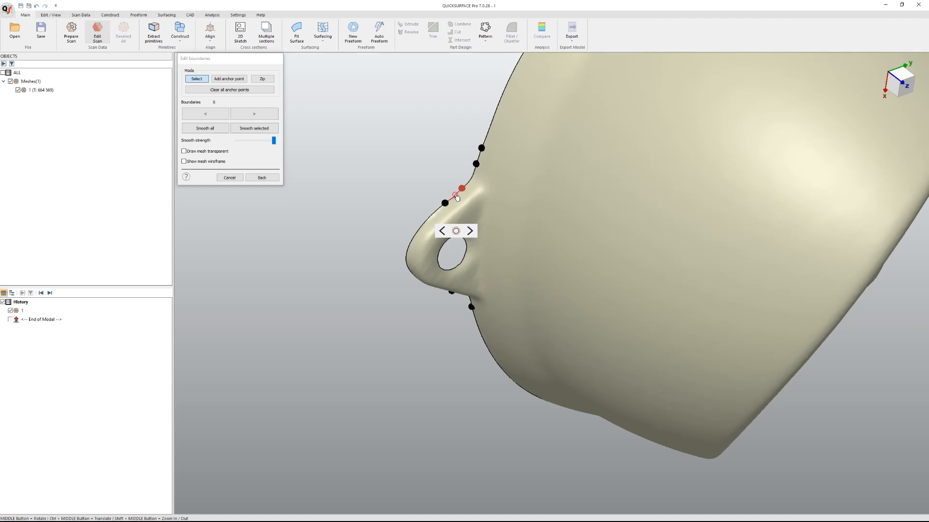
click(456, 163)
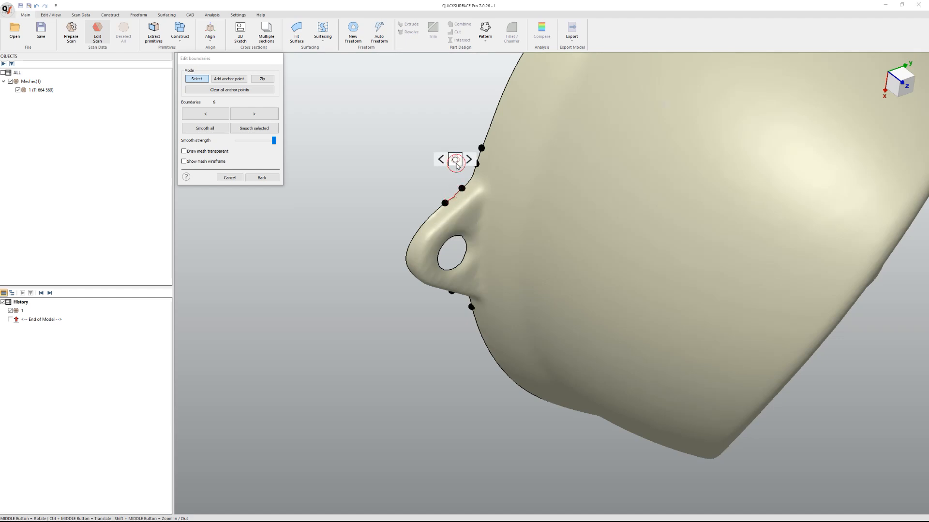
scroll(341, 192, down, 2)
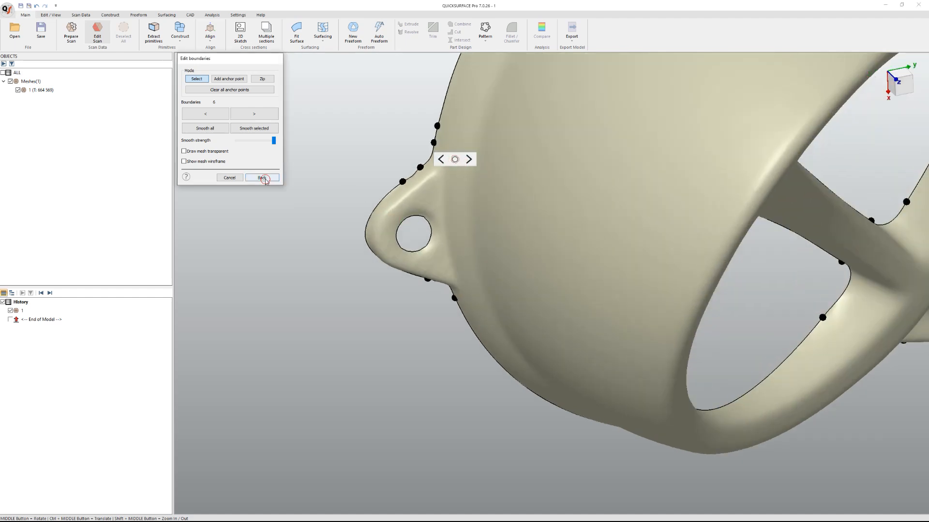
click(261, 178)
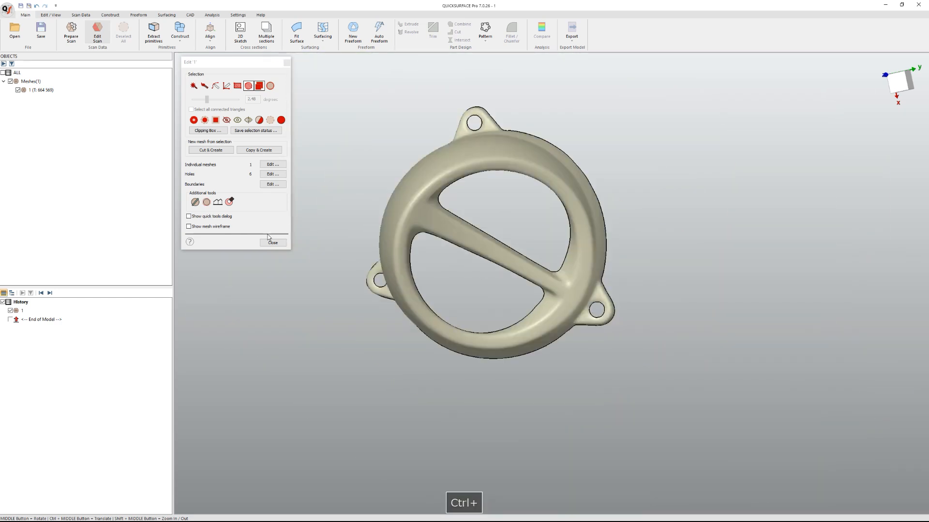
click(273, 242)
middle_drag(447, 252, 348, 185)
middle_drag(400, 349, 408, 332)
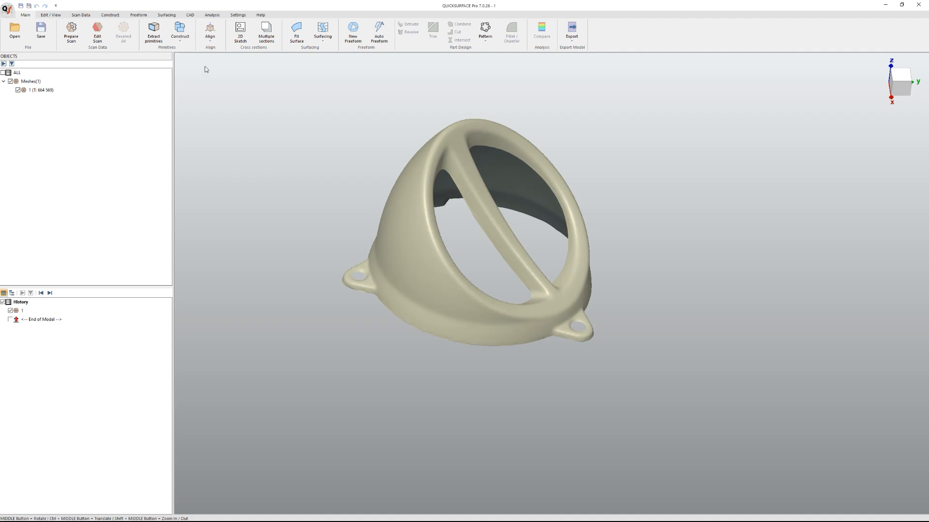
Select the entire cover mesh in scan editing and smooth its surface
click(97, 34)
click(205, 86)
mouse_move(454, 110)
mouse_down()
mouse_move(626, 371)
mouse_move(471, 99)
mouse_up()
click(206, 203)
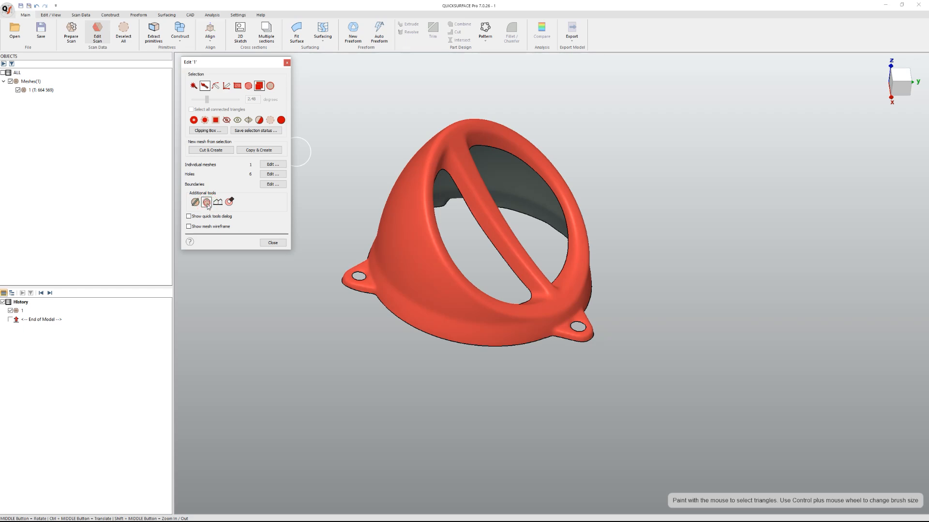
middle_drag(518, 304, 319, 320)
click(275, 242)
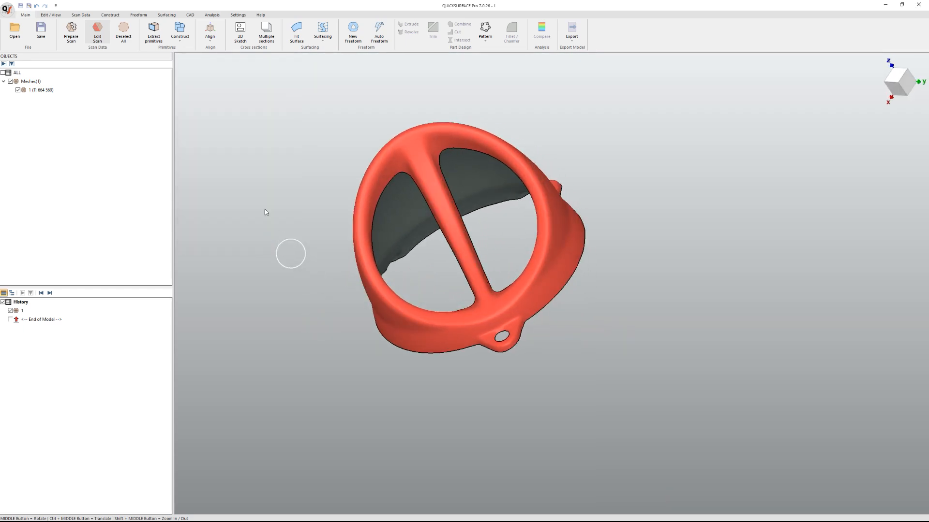
Clear the triangle selection on the cover mesh and close scan editing
click(97, 28)
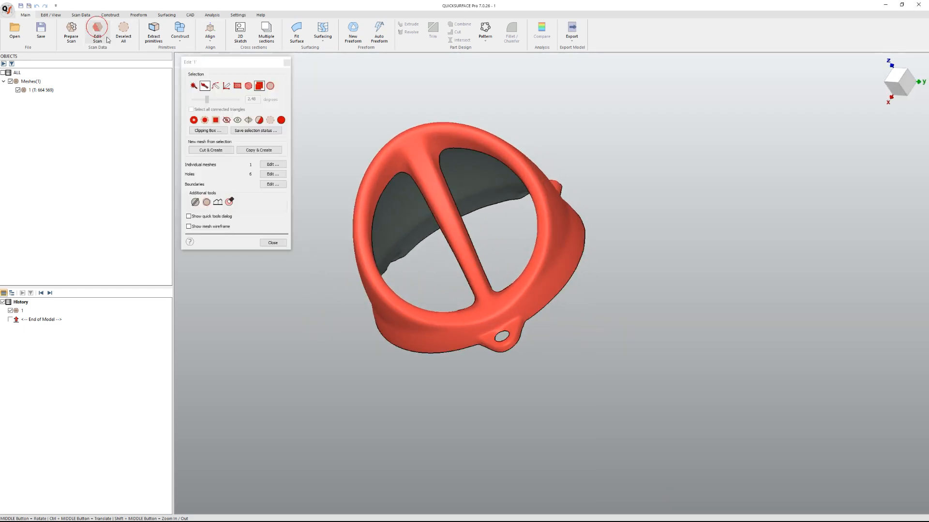
click(269, 121)
click(273, 243)
Export the scan data as STL file 2 in the Téléchargements folder, replacing the existing file
click(7, 9)
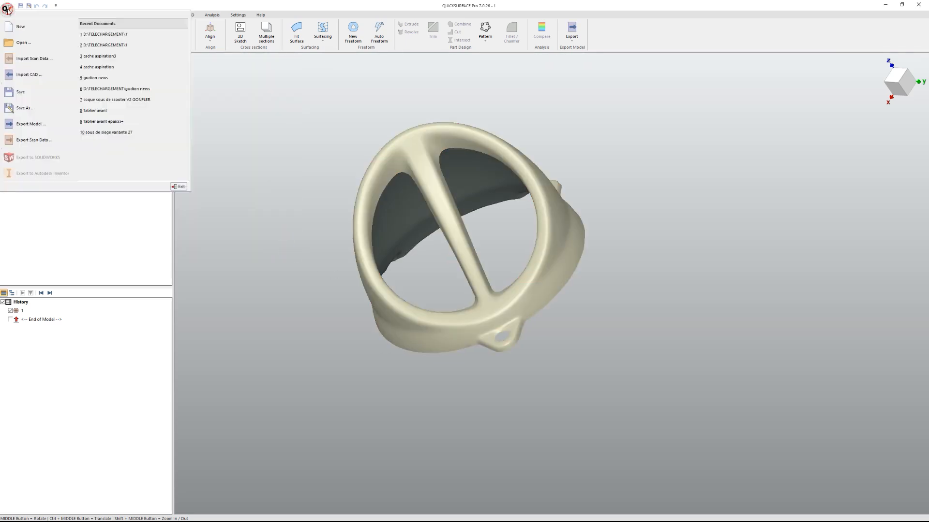
click(34, 140)
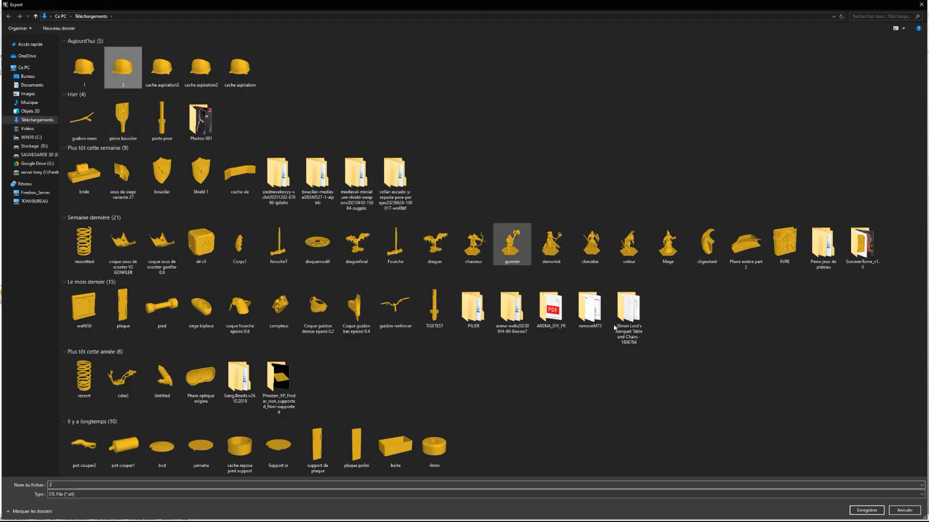
click(866, 510)
click(484, 265)
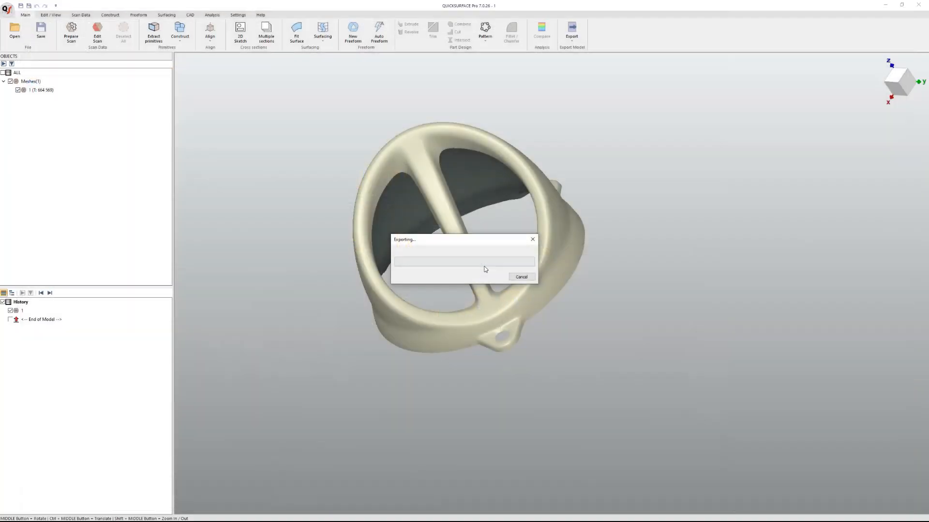
Switch to Blender and delete the old cover mesh from the scene
key(alt+Tab)
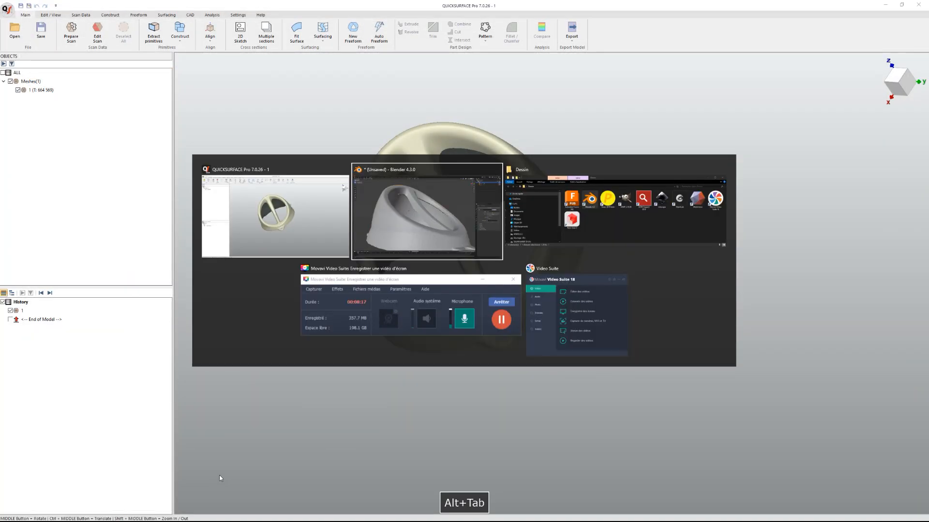
key(Delete)
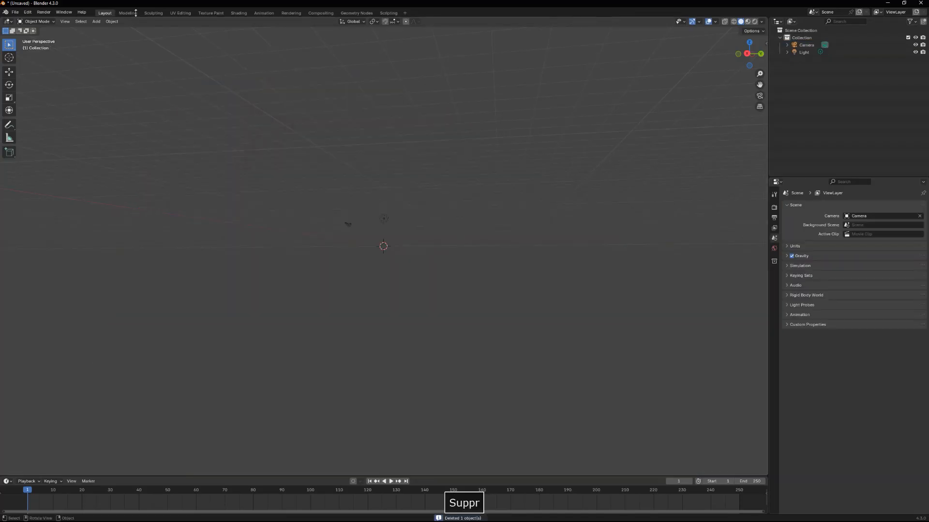
Import the STL file 2 of the smoothed cover into the scene
click(16, 12)
mouse_move(36, 121)
click(123, 158)
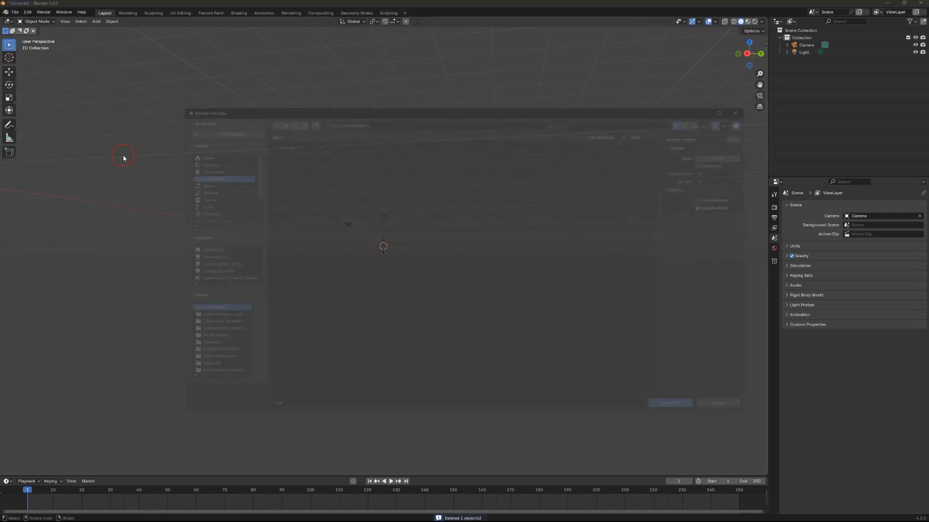
double_click(288, 245)
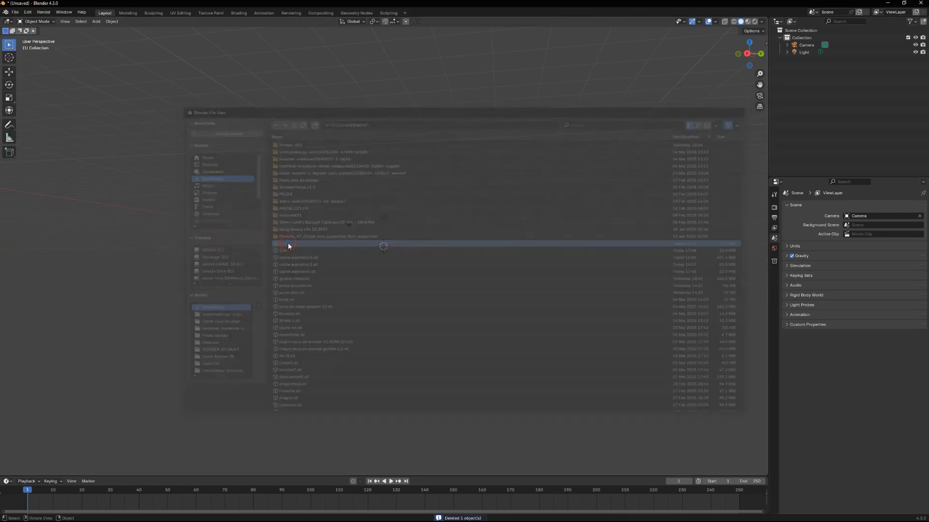
Move the imported cover's geometry to its origin so it sits at the scene centre
right_click(286, 372)
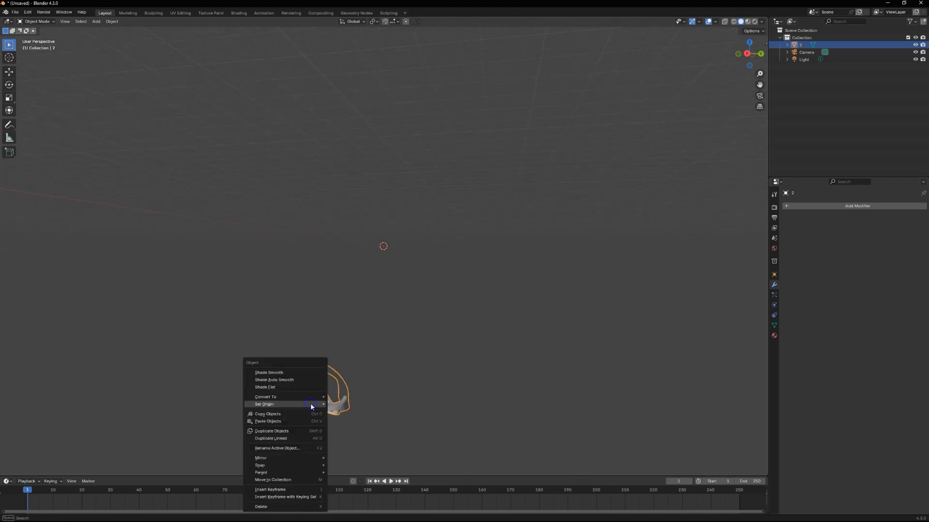
mouse_move(291, 404)
click(378, 404)
middle_drag(416, 268, 415, 357)
scroll(390, 259, up, 2)
mouse_move(389, 258)
middle_down()
mouse_move(433, 255)
mouse_move(399, 286)
mouse_move(362, 299)
mouse_move(410, 309)
mouse_move(385, 331)
mouse_move(402, 271)
middle_up()
scroll(358, 301, up, 3)
scroll(400, 324, up, 3)
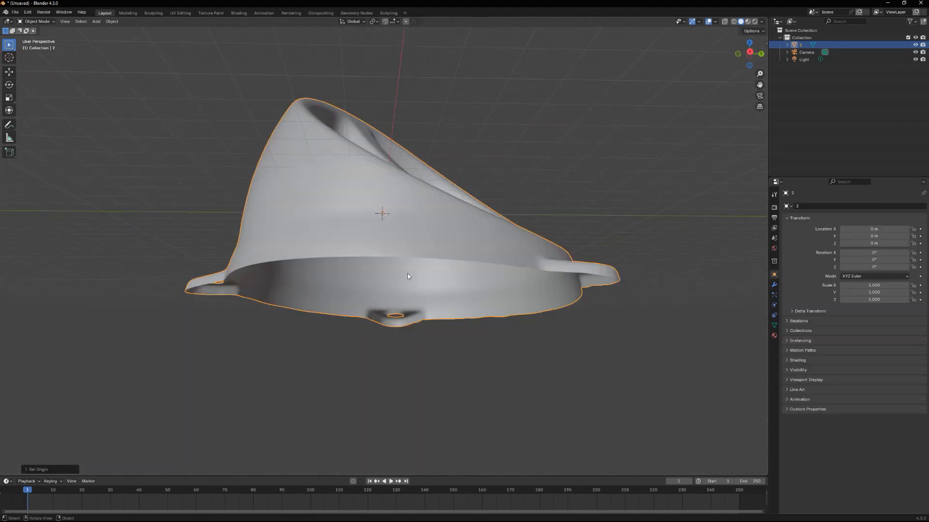
Enable viewport statistics and check the cover's normals by temporarily showing the Face Orientation overlay
click(715, 22)
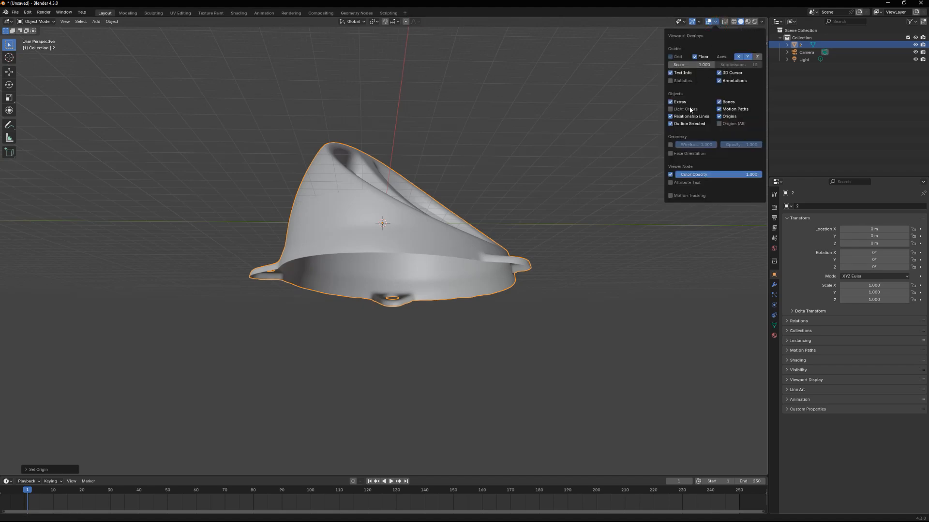
click(670, 153)
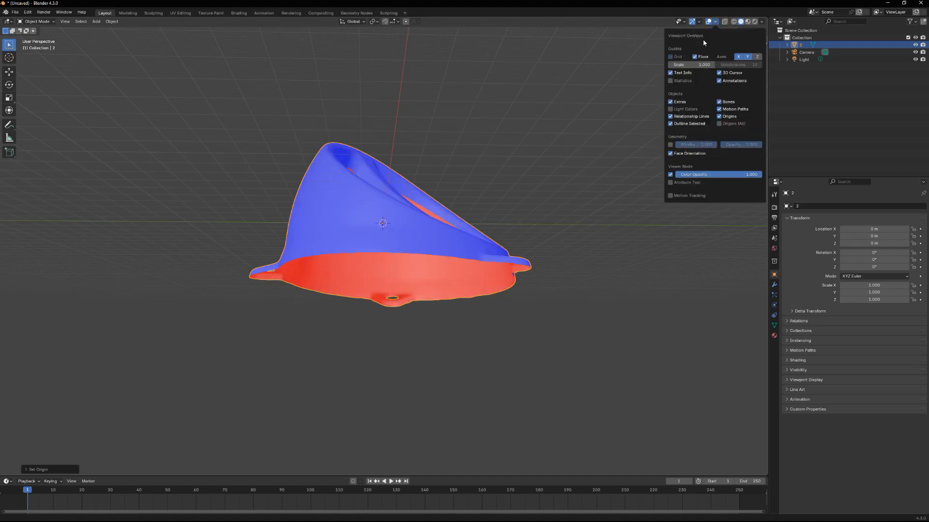
click(680, 81)
middle_drag(259, 287, 360, 325)
scroll(340, 296, up, 3)
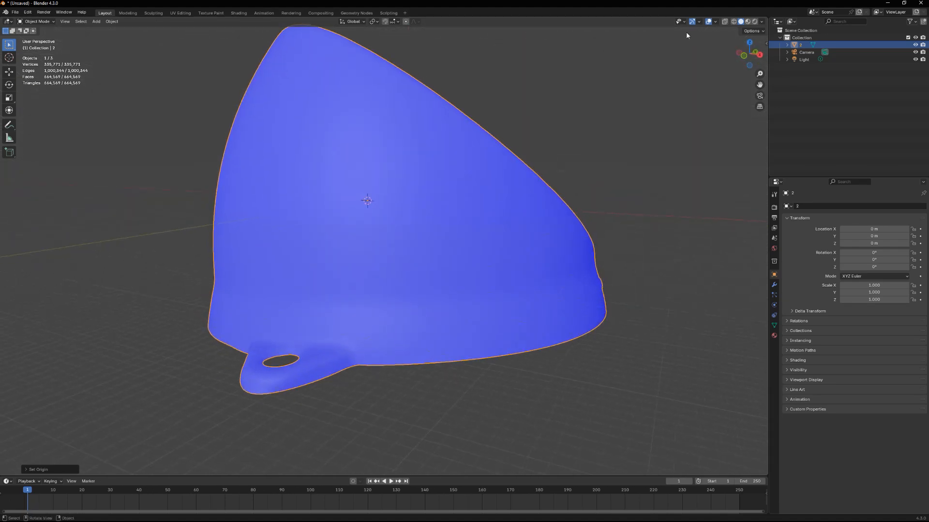
click(714, 22)
click(686, 155)
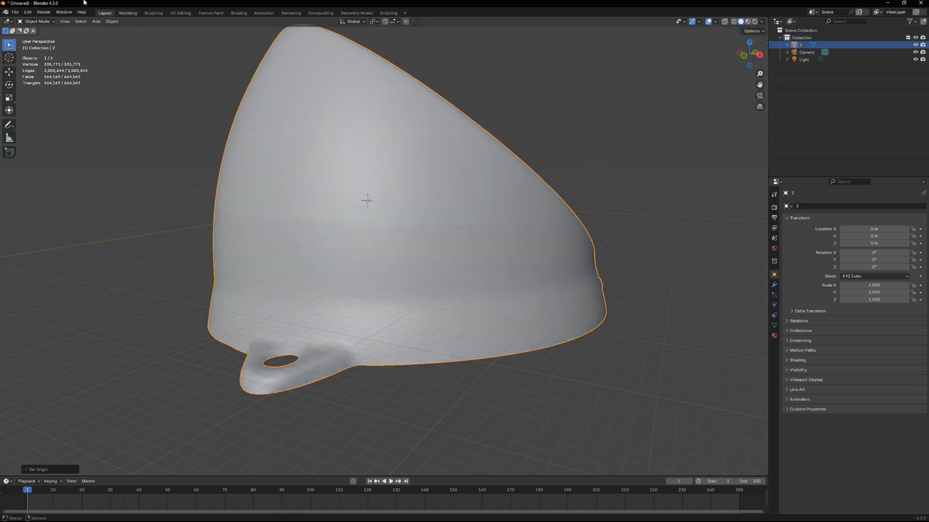
Enter Sculpt Mode on the cover and set up the Smooth brush with Front Faces Only and a strength of 0.3
click(38, 22)
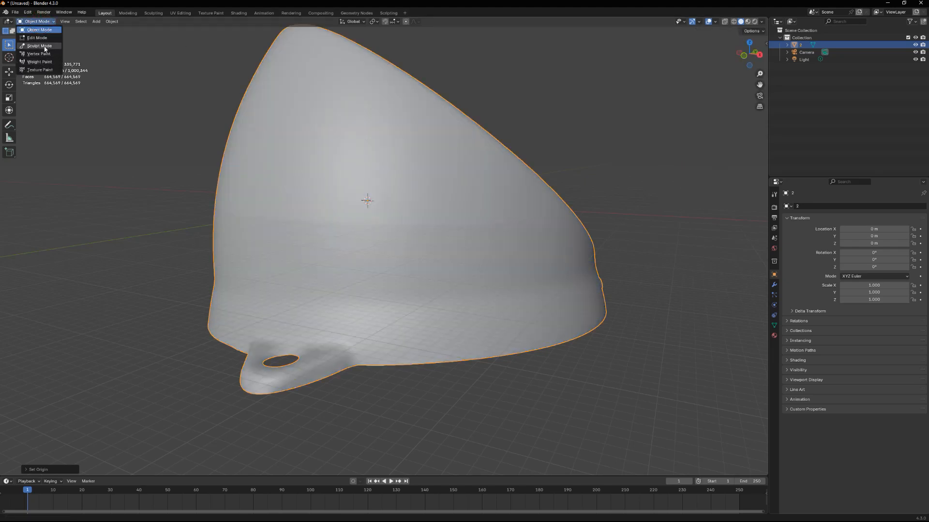
click(35, 46)
click(321, 467)
click(195, 31)
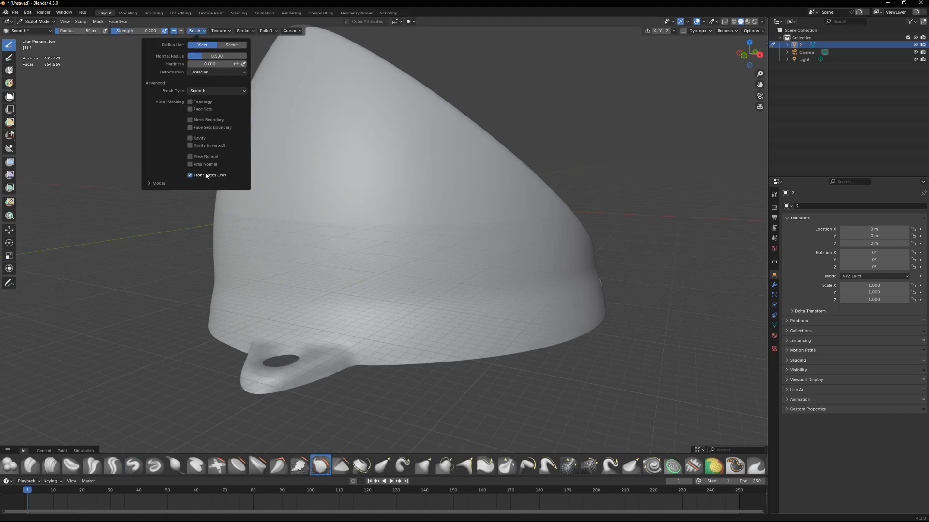
mouse_move(265, 270)
middle_down()
mouse_move(266, 291)
mouse_move(259, 284)
middle_up()
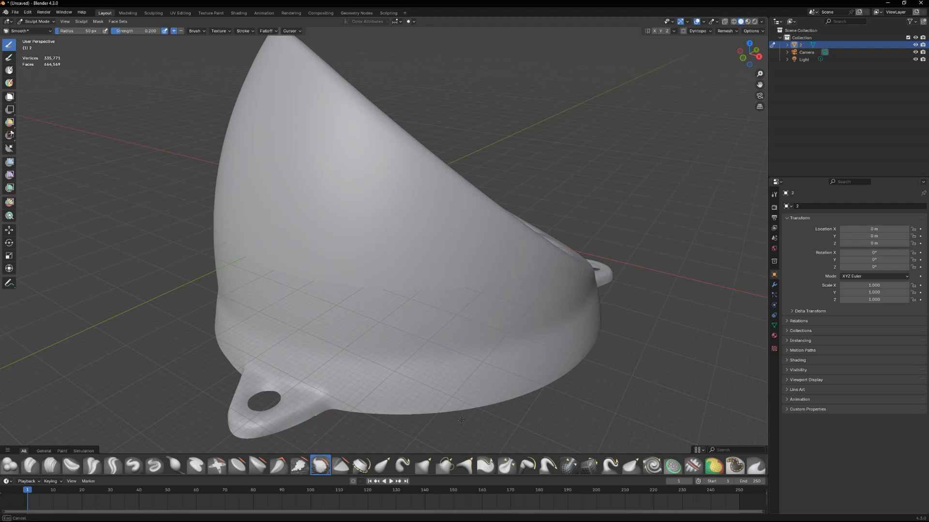
middle_drag(425, 416, 461, 393)
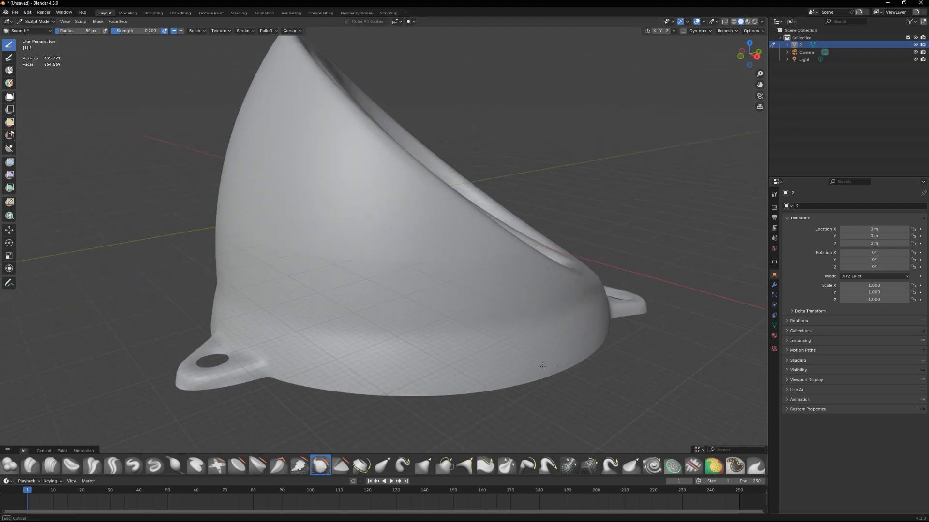
middle_drag(582, 357, 554, 394)
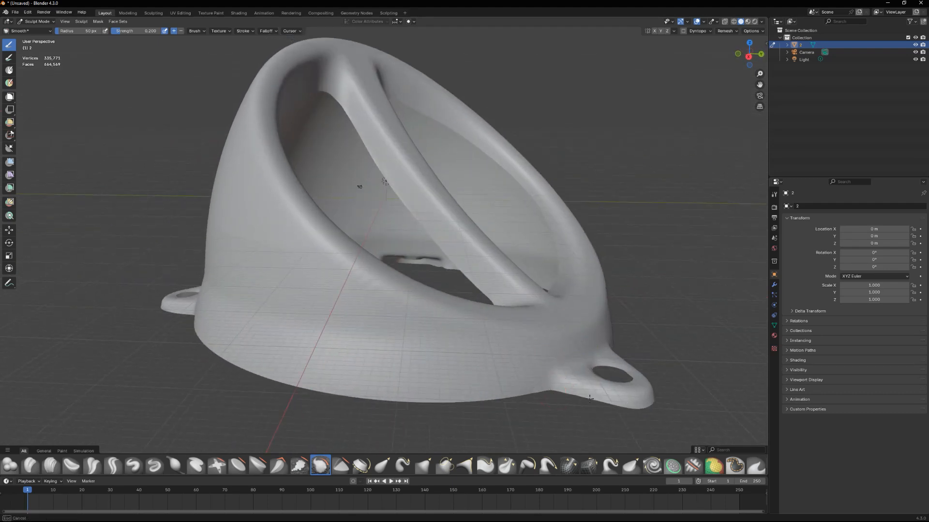
middle_drag(586, 408, 306, 403)
ctrl+middle_drag(424, 374, 409, 257)
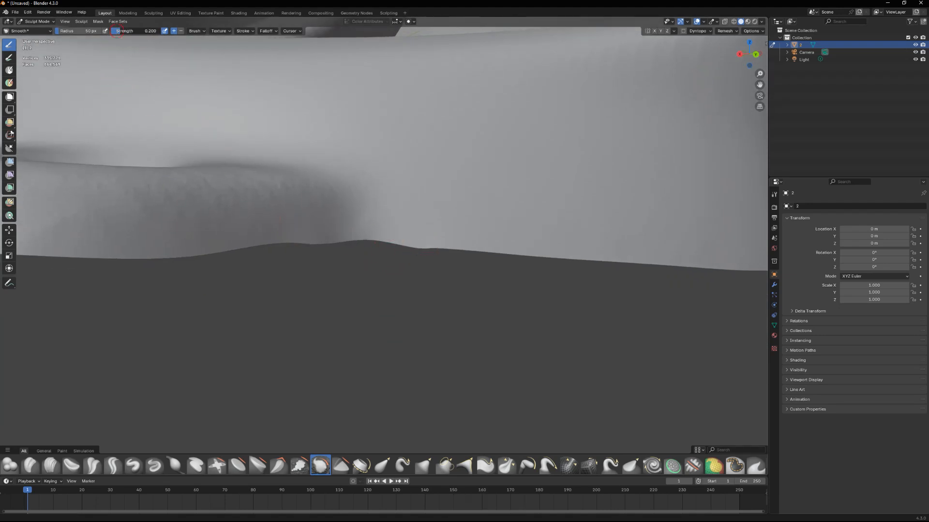
key(Return)
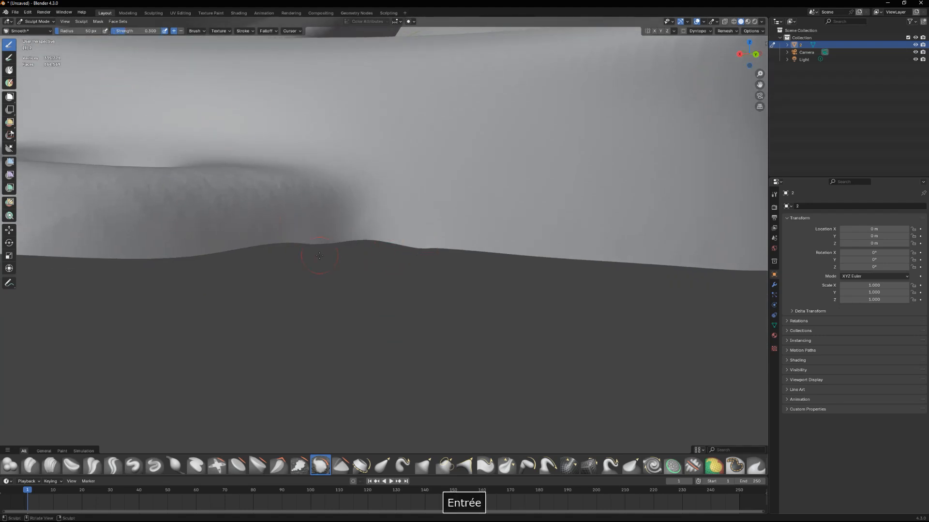
Examine the cover's lower rim, lugs, central bar and opening edges from all sides for remaining rough areas
scroll(318, 257, down, 5)
middle_drag(516, 254, 105, 332)
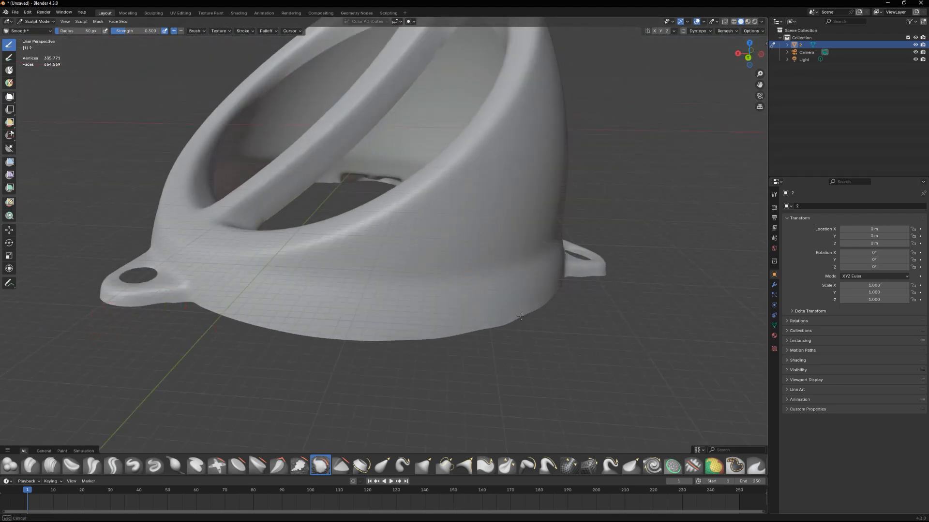
middle_drag(543, 303, 403, 329)
middle_drag(606, 249, 540, 273)
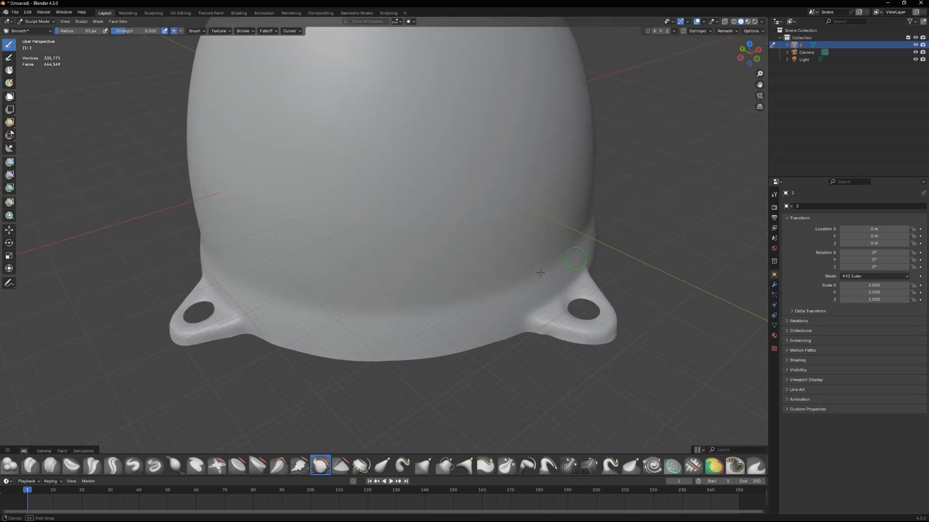
middle_drag(616, 318, 510, 310)
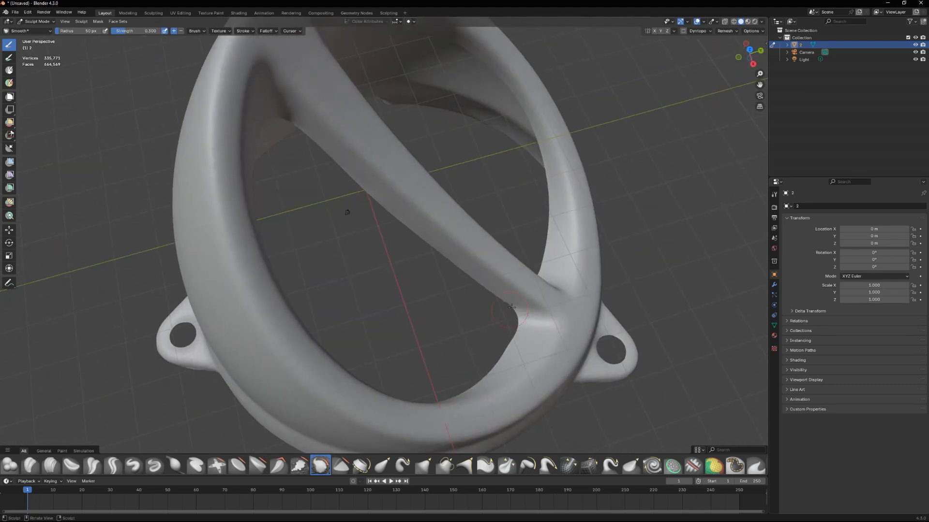
middle_drag(238, 161, 264, 84)
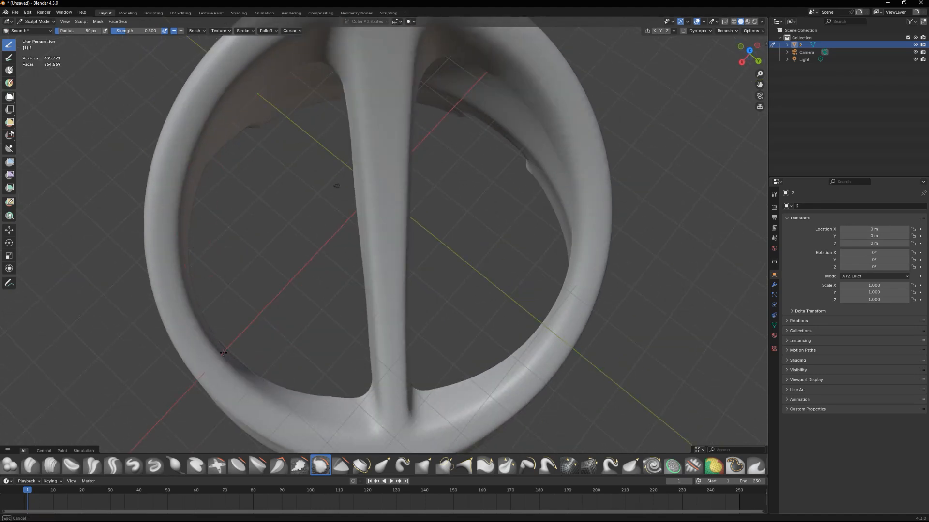
middle_drag(223, 352, 182, 285)
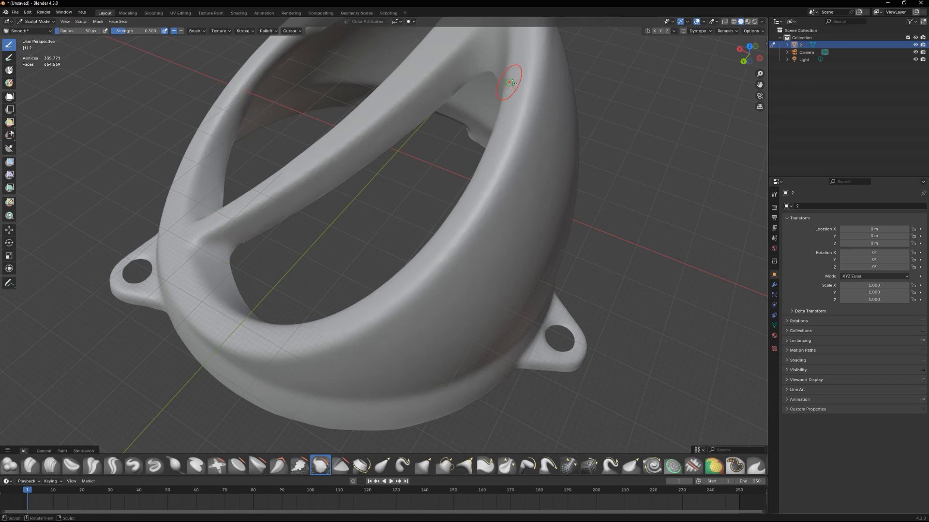
middle_drag(508, 79, 505, 133)
middle_drag(573, 110, 558, 233)
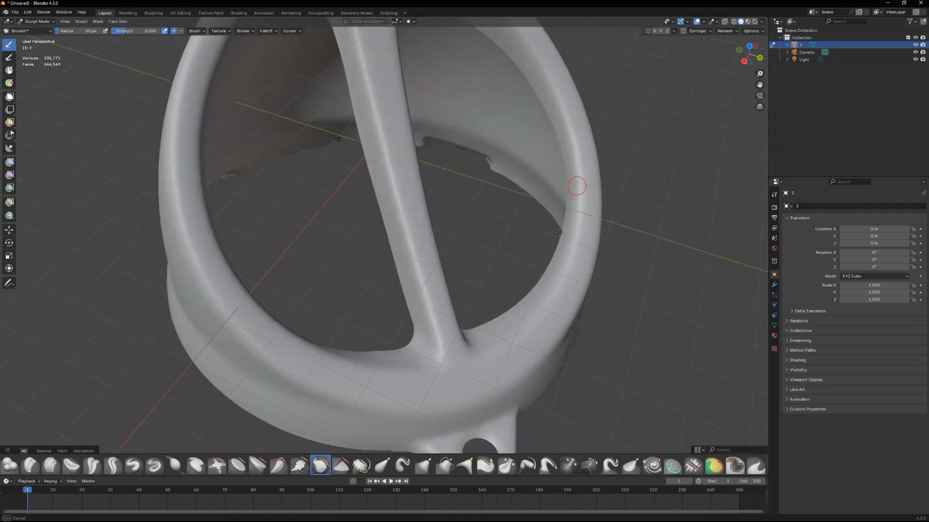
middle_drag(548, 65, 426, 178)
Smooth the upper end of the cover's central bar with the brush and return to Object Mode
mouse_move(425, 178)
shift+middle_down()
mouse_move(426, 200)
mouse_move(414, 190)
shift+middle_up()
scroll(414, 184, up, 2)
drag(410, 129, 406, 156)
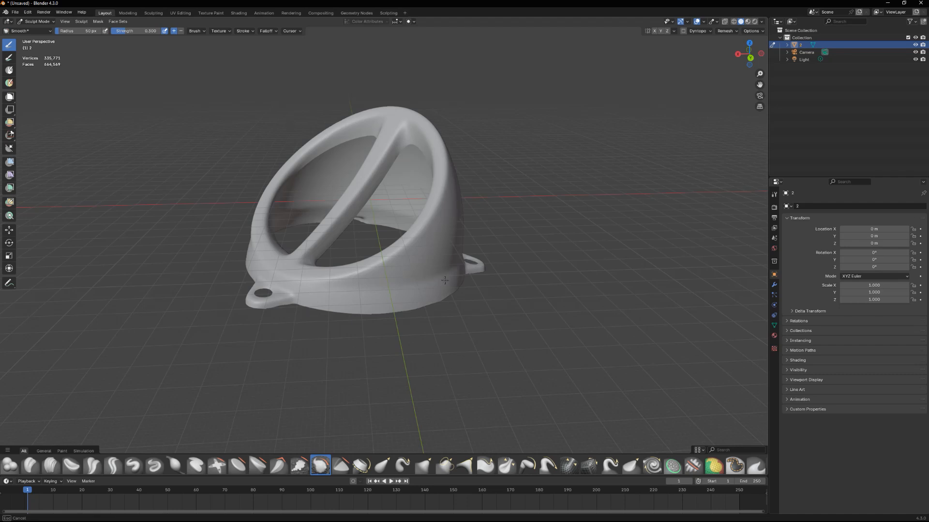
drag(366, 327, 366, 326)
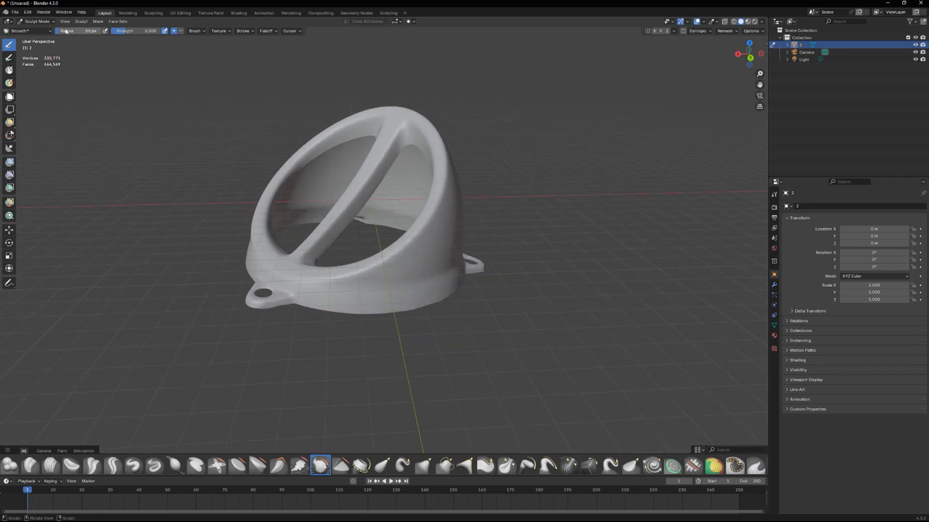
click(44, 21)
click(48, 34)
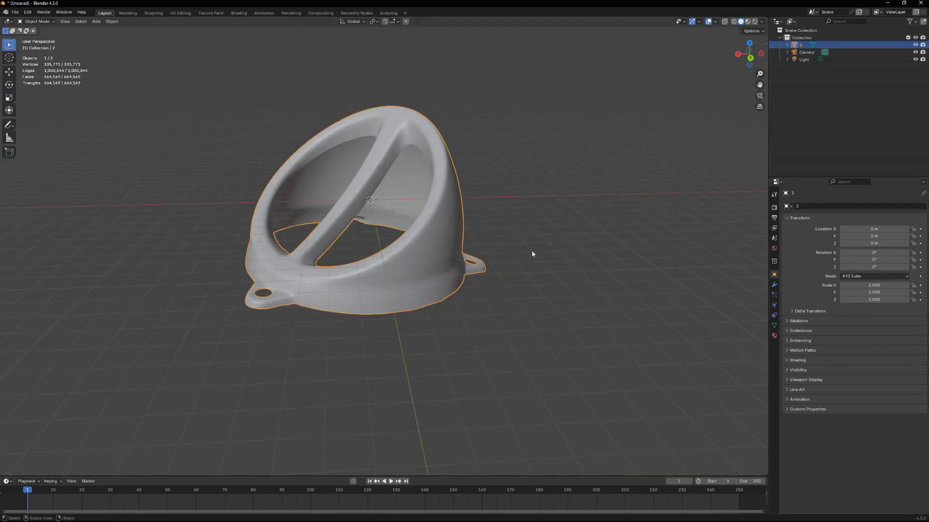
Add a Solidify modifier to the cover and set its thickness to 3 m
click(774, 285)
click(794, 206)
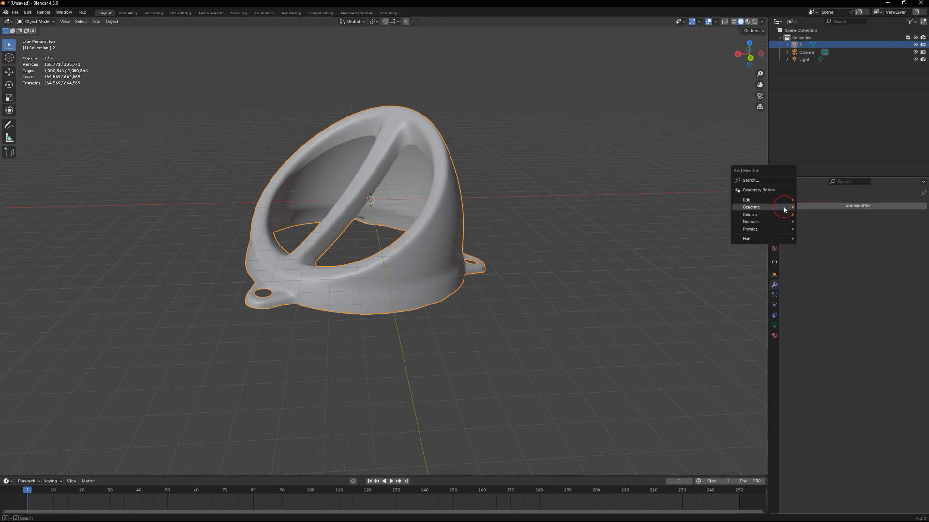
mouse_move(762, 207)
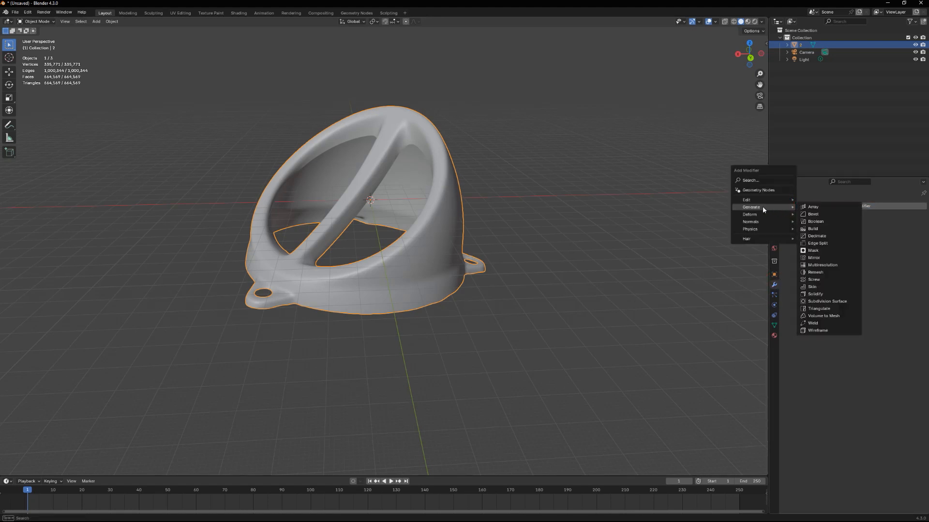
click(815, 294)
click(889, 238)
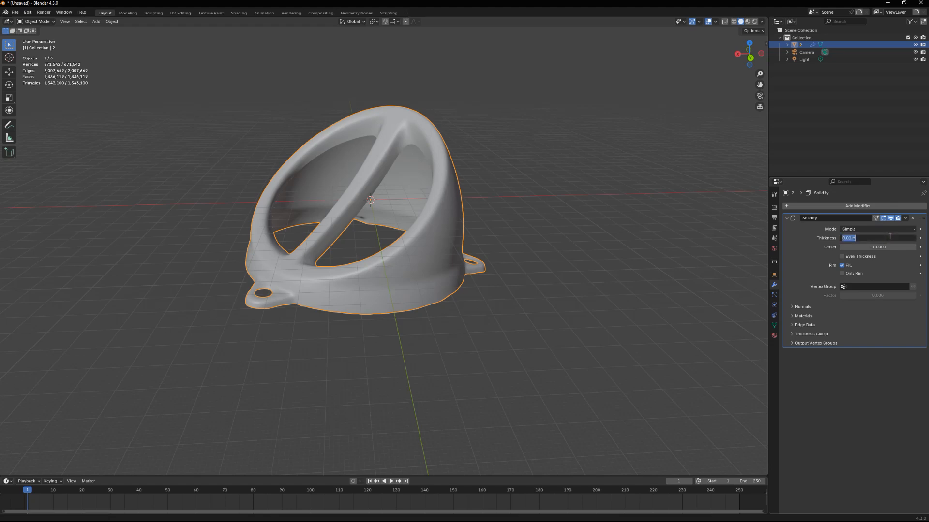
text(3)
key(Return)
Apply the Solidify modifier to the cover mesh
middle_drag(429, 321, 292, 260)
scroll(391, 340, up, 4)
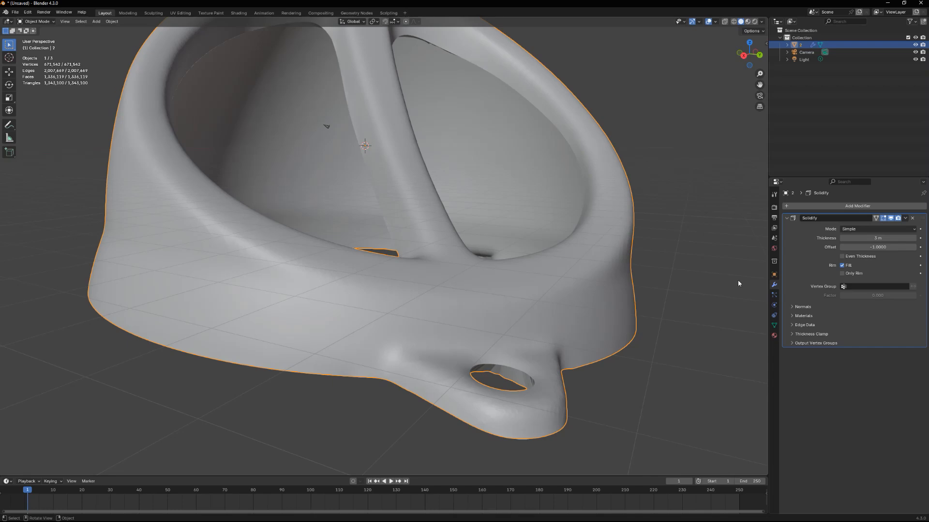
click(905, 218)
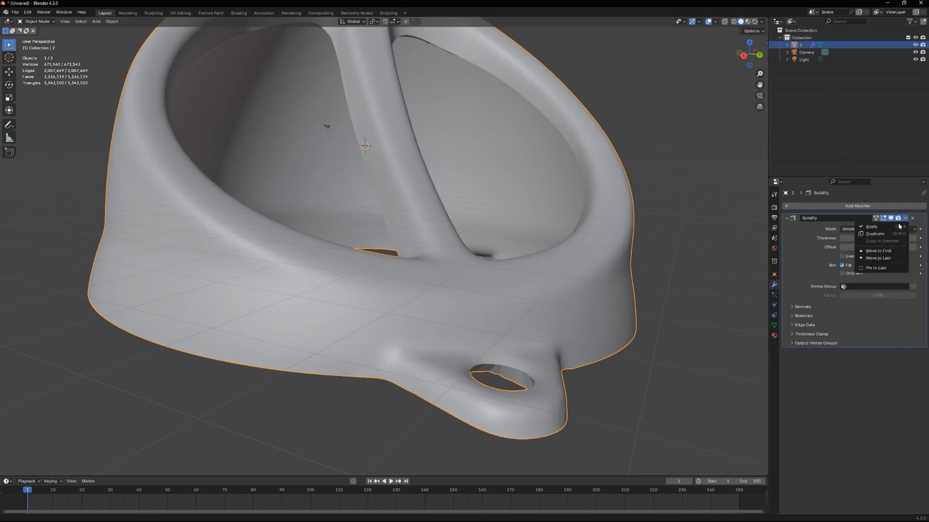
click(886, 228)
Try a voxel remesh of the thickened cover with a voxel size of 0.2 m, and undo it
click(774, 326)
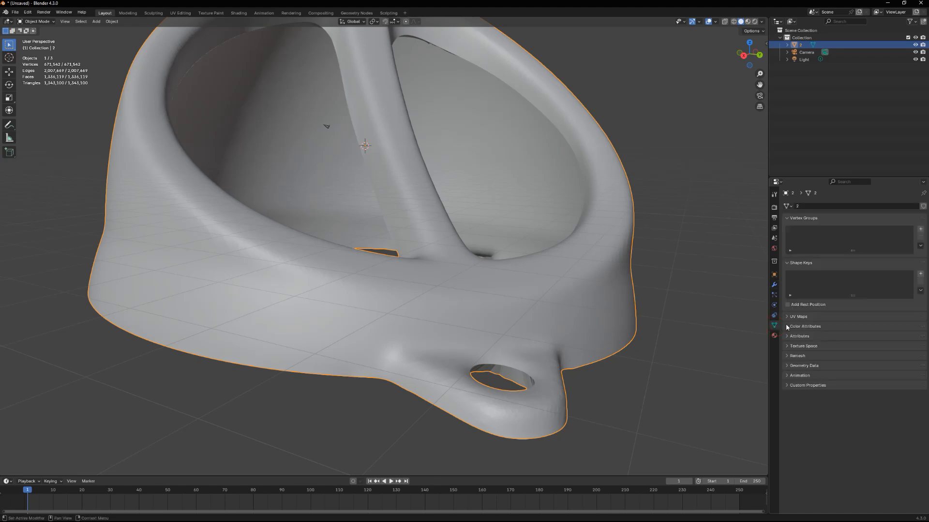
click(812, 357)
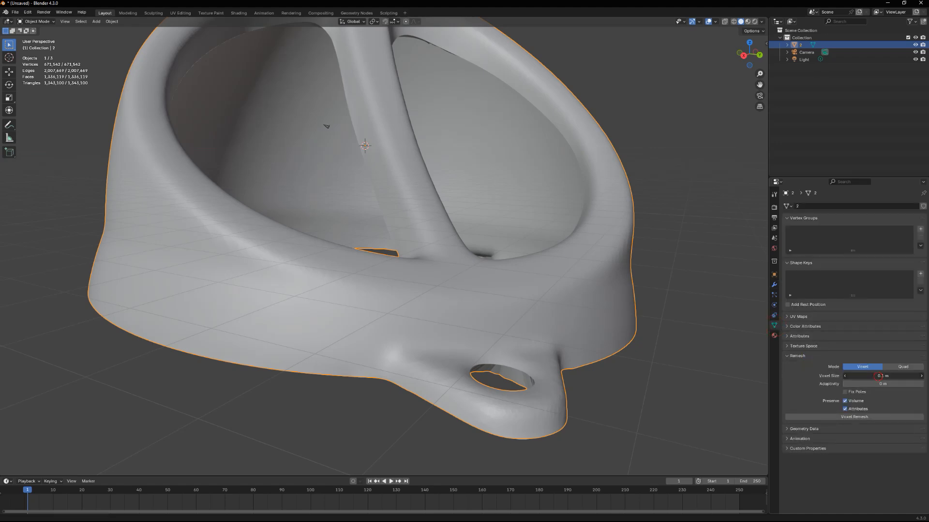
text(0.2)
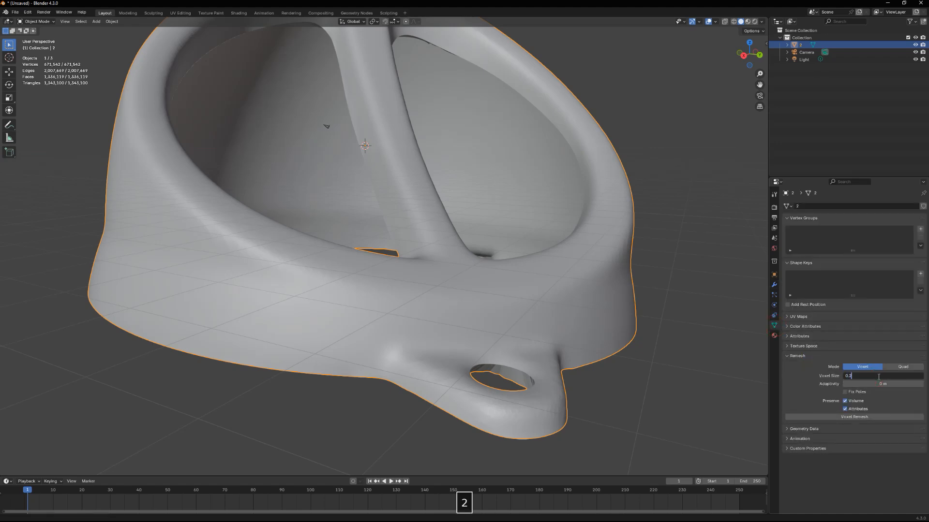
key(Return)
click(853, 417)
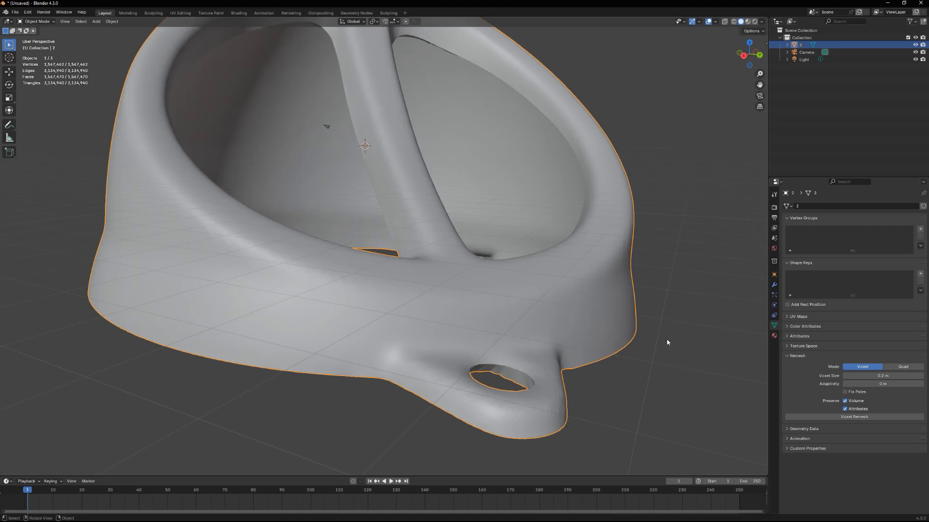
key(ctrl+z)
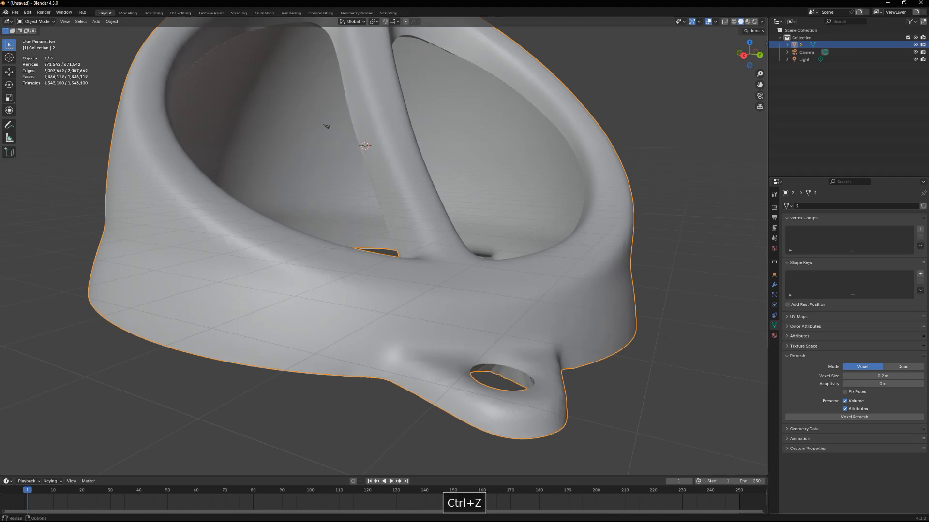
Voxel-remesh the thickened cover with a voxel size of 0.15 m
click(873, 376)
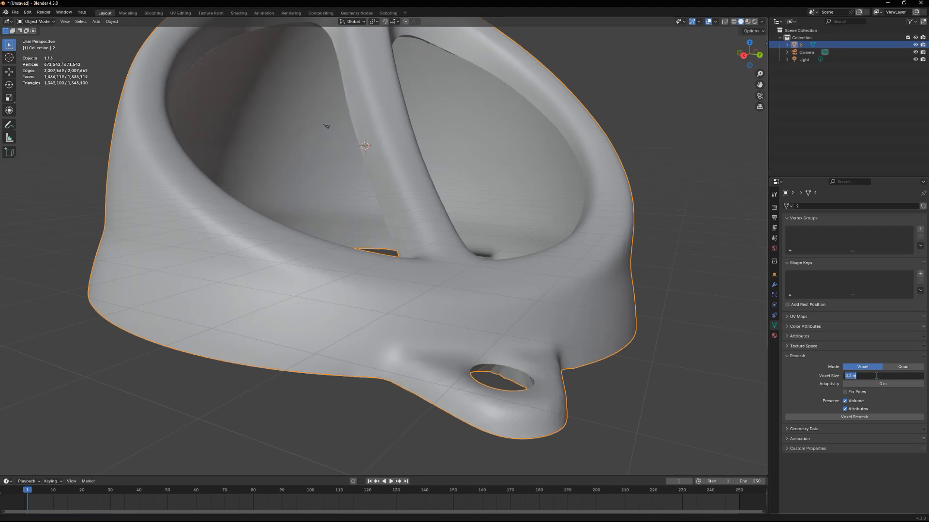
text(0.15)
click(860, 419)
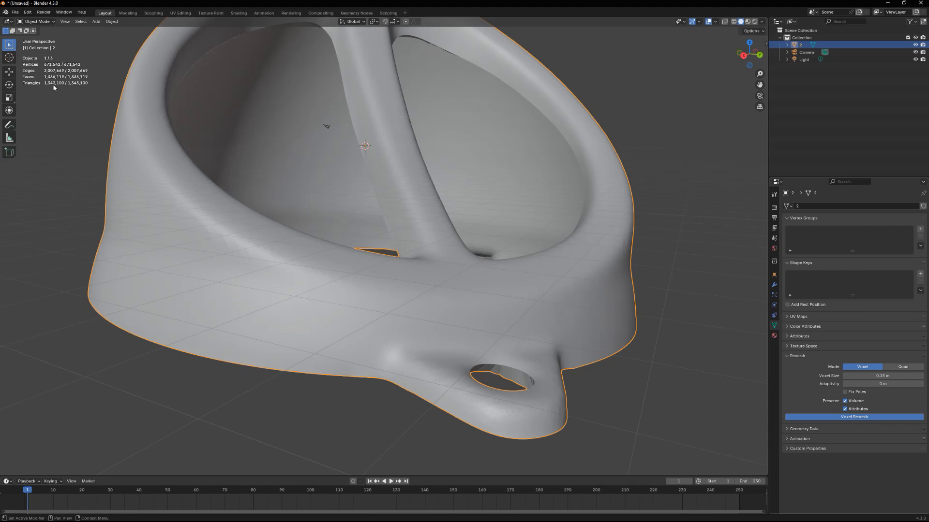
middle_drag(560, 366, 252, 183)
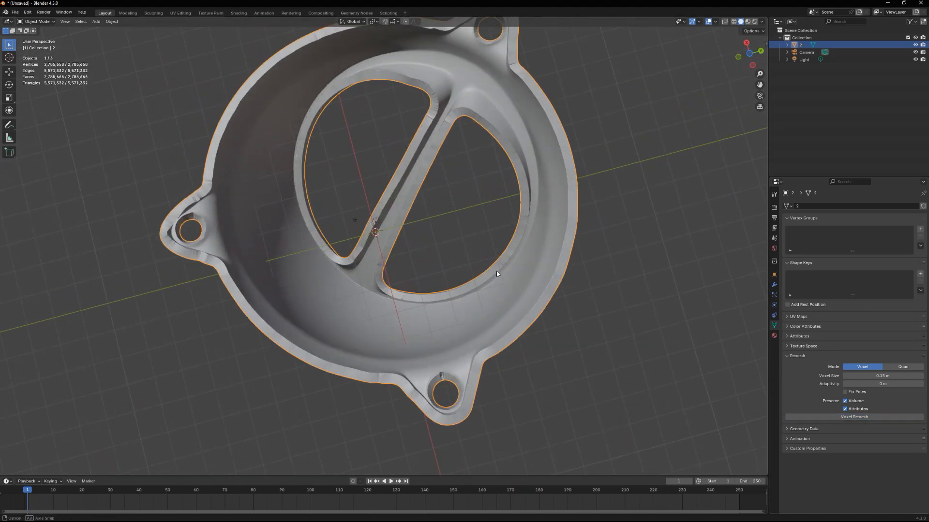
Switch to Sculpt Mode and smooth the cover's outer bottom rim and mounting tabs with the Smooth brush
click(42, 23)
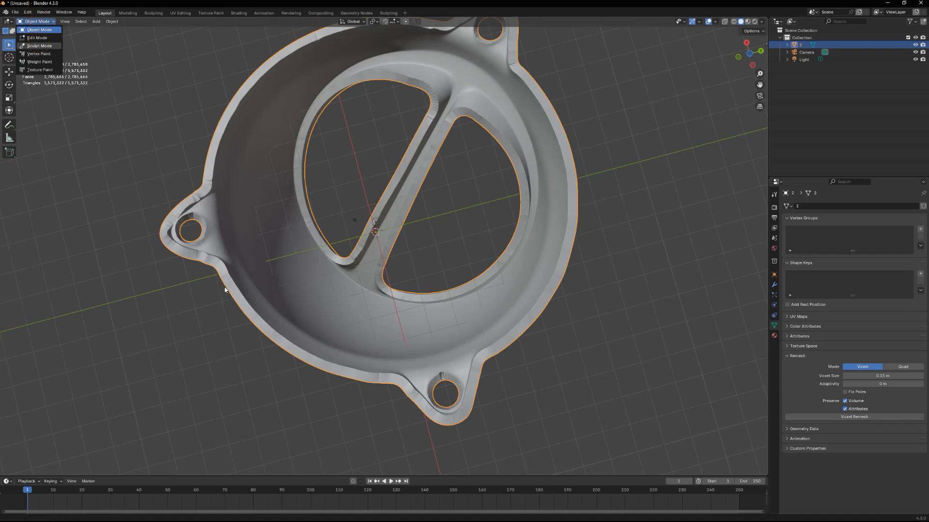
mouse_move(182, 248)
middle_down()
mouse_move(193, 242)
mouse_move(185, 238)
middle_up()
mouse_move(171, 224)
mouse_down()
mouse_move(227, 130)
mouse_move(209, 231)
mouse_move(231, 271)
mouse_up()
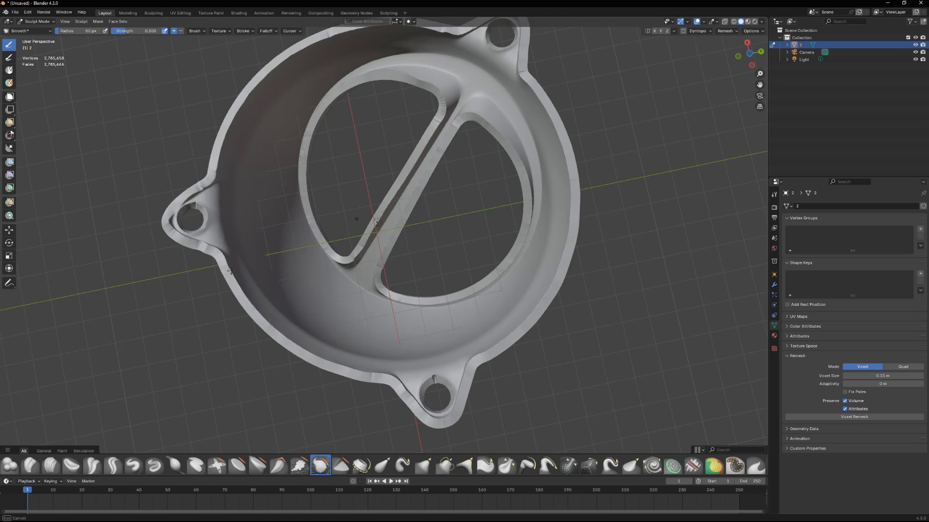
mouse_move(403, 377)
mouse_down()
mouse_move(457, 393)
mouse_move(500, 372)
mouse_up()
drag(575, 250, 524, 55)
ctrl+middle_drag(524, 55, 529, 72)
drag(448, 121, 355, 138)
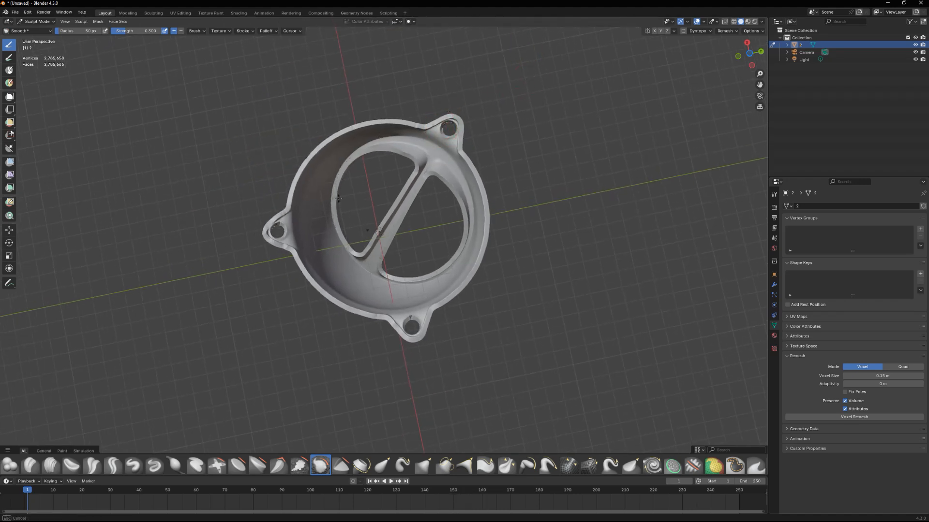
Smooth the inside edges of the two openings along the central bar, including the corners at its lower end
scroll(387, 224, up, 4)
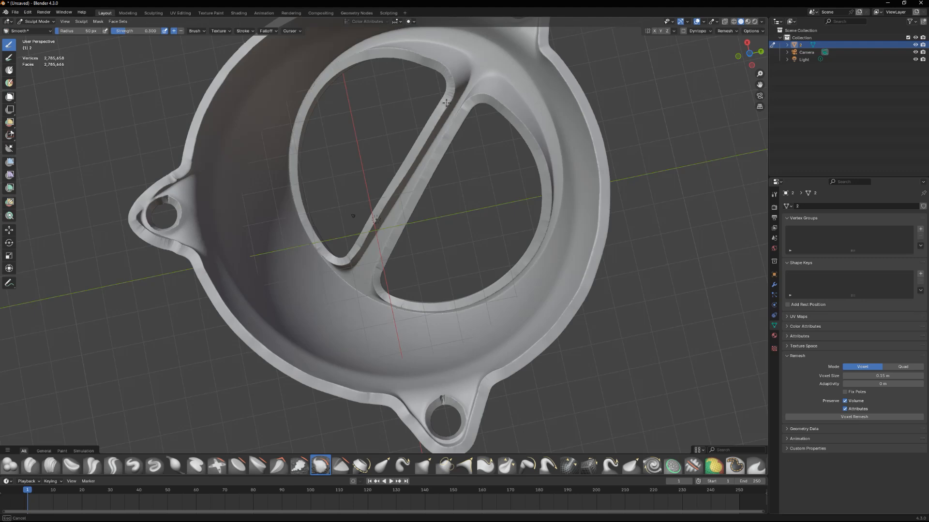
middle_drag(401, 264, 381, 273)
scroll(362, 286, up, 4)
drag(334, 302, 316, 329)
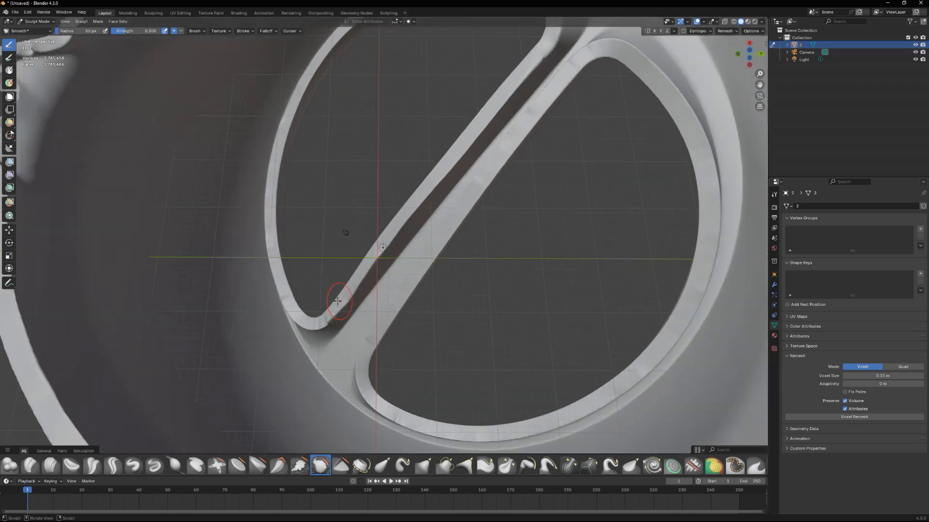
mouse_move(351, 379)
mouse_down()
mouse_move(391, 419)
mouse_move(685, 351)
mouse_move(721, 233)
mouse_move(692, 122)
mouse_move(600, 43)
mouse_up()
scroll(532, 102, down, 4)
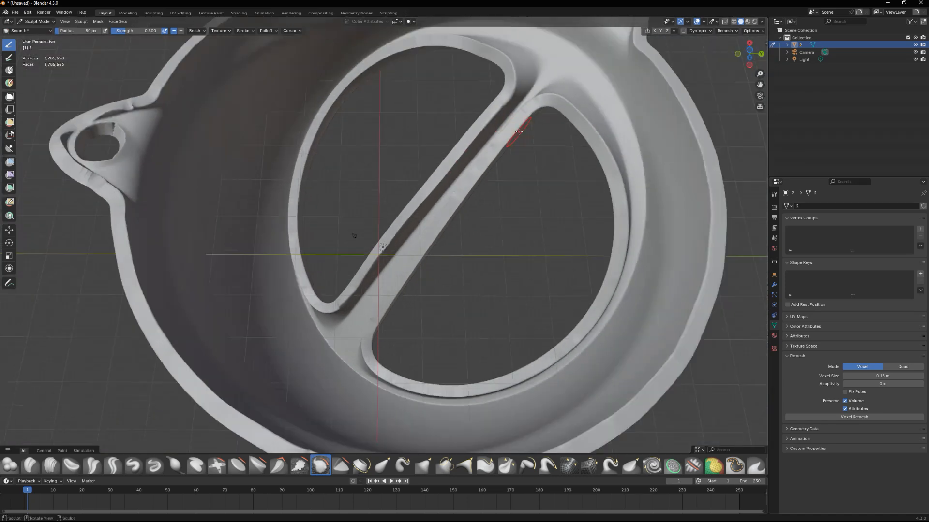
scroll(464, 85, up, 2)
drag(332, 308, 362, 295)
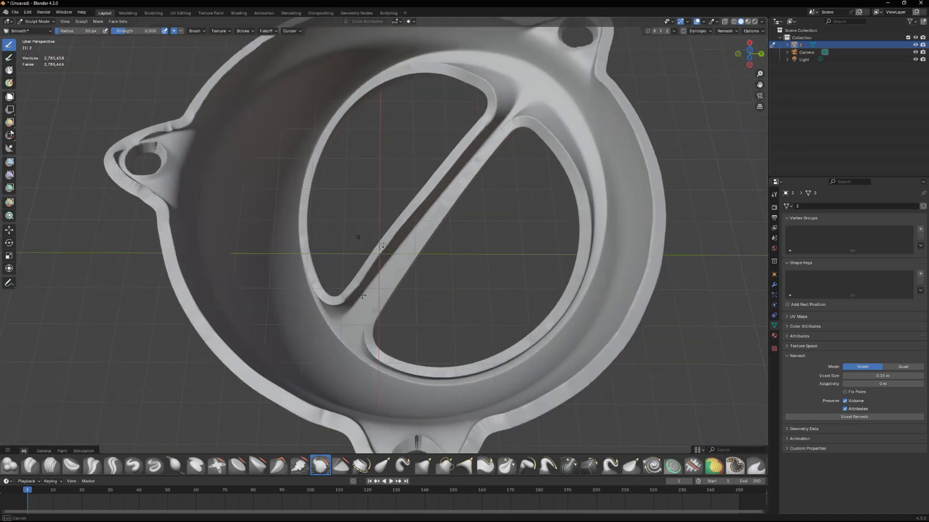
drag(376, 331, 379, 329)
scroll(378, 329, down, 3)
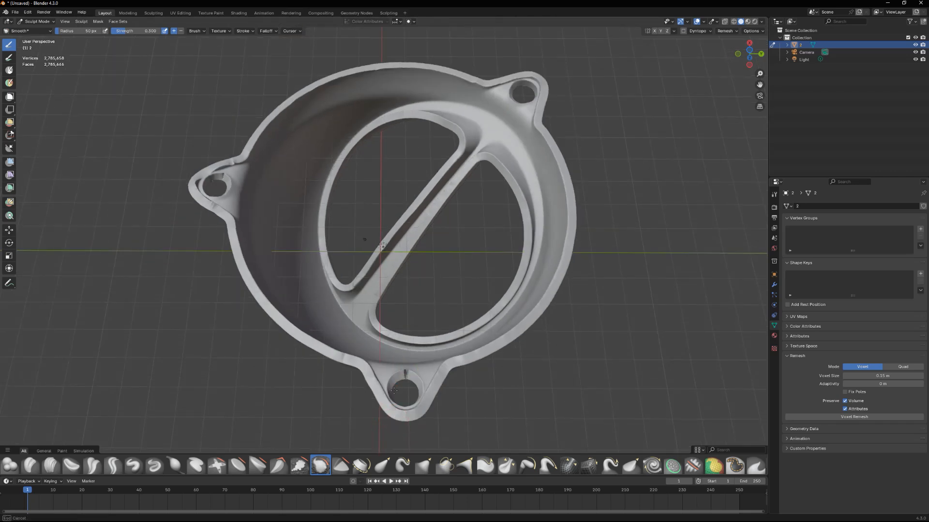
Enlarge the Smooth brush radius to 127 px and smooth the cover's rim, inner wall and opening edges
scroll(382, 325, up, 1)
scroll(381, 325, down, 5)
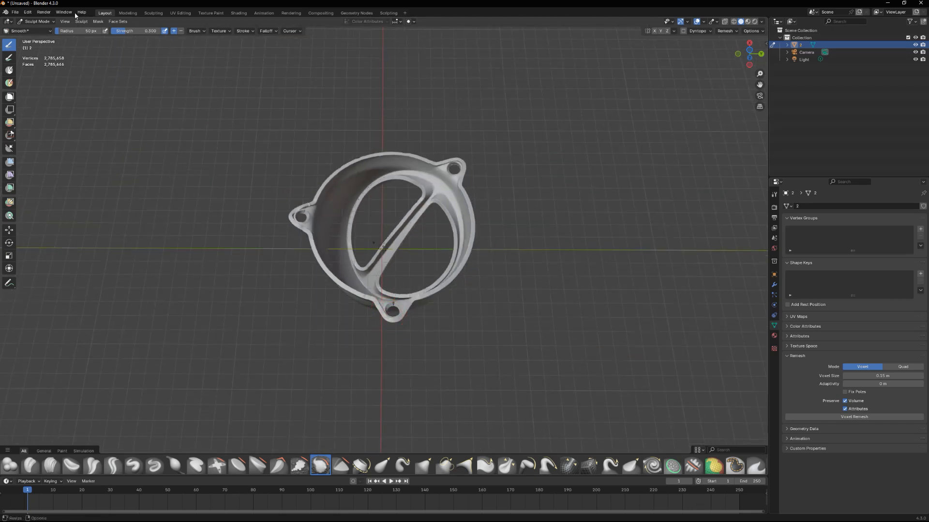
drag(64, 33, 71, 33)
drag(319, 193, 273, 237)
drag(403, 231, 471, 211)
mouse_move(425, 285)
mouse_down()
mouse_move(455, 198)
mouse_move(412, 172)
mouse_up()
middle_drag(412, 172, 442, 196)
scroll(442, 195, up, 1)
drag(329, 170, 308, 183)
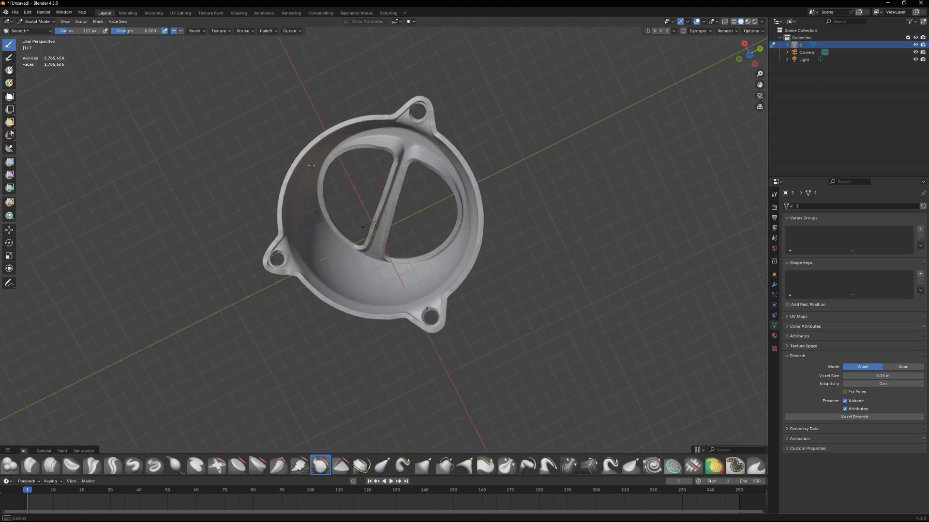
middle_drag(476, 238, 475, 260)
middle_drag(312, 204, 373, 290)
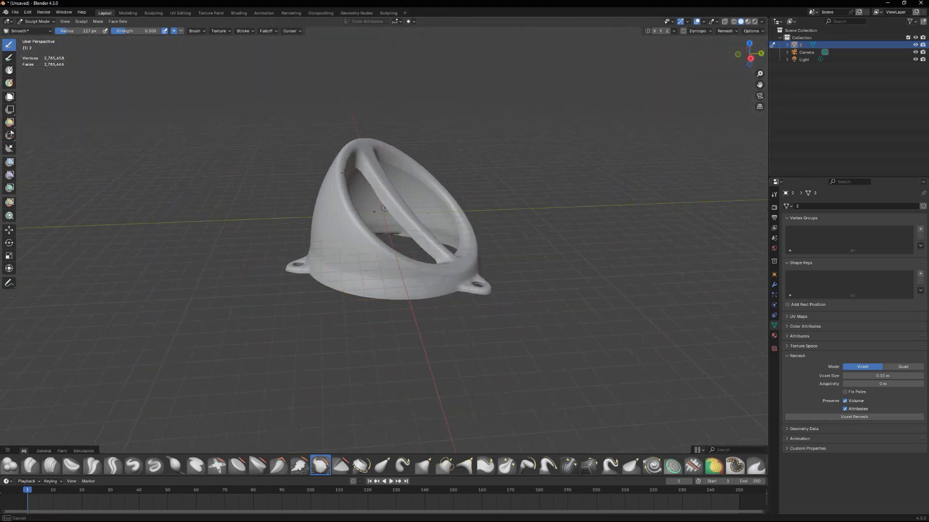
middle_drag(464, 217, 408, 300)
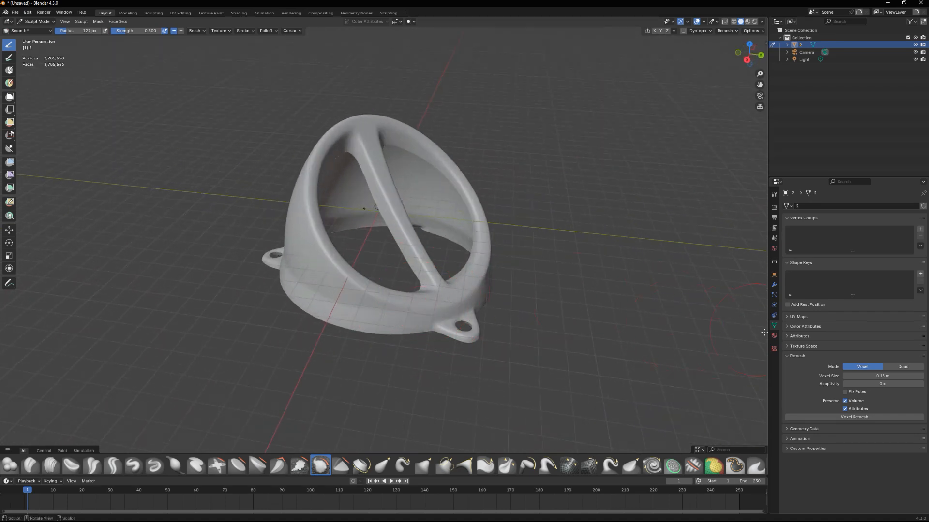
Create a new material for the cover and give it a purple viewport display color with a roughness of about 0.41
click(774, 349)
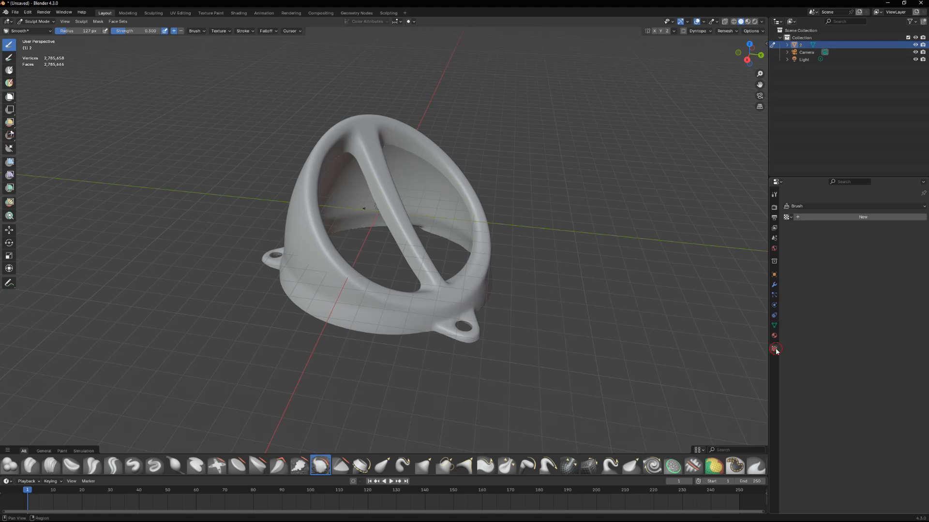
click(797, 218)
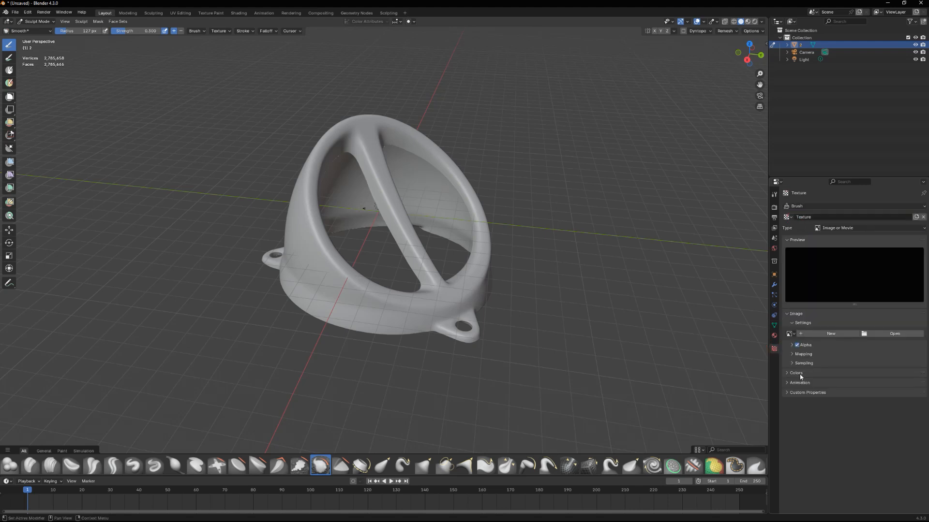
click(774, 336)
click(797, 237)
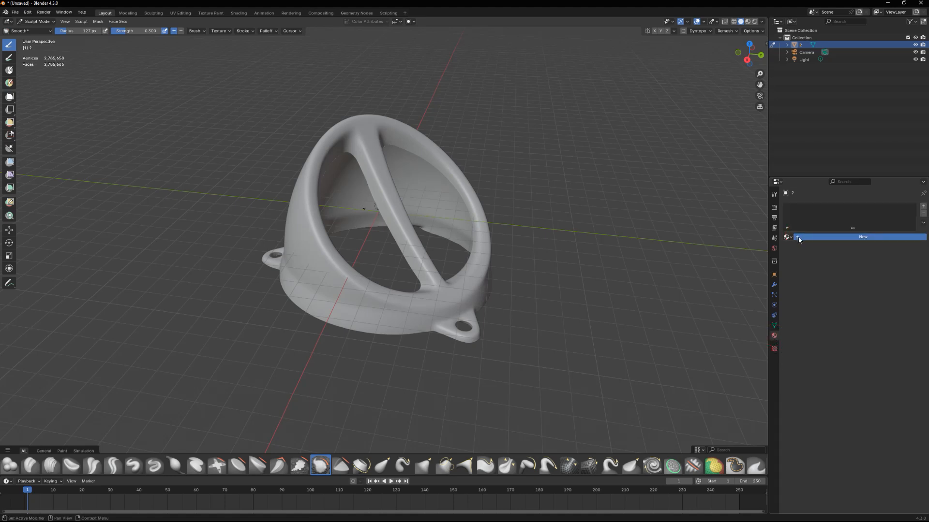
scroll(818, 382, down, 10)
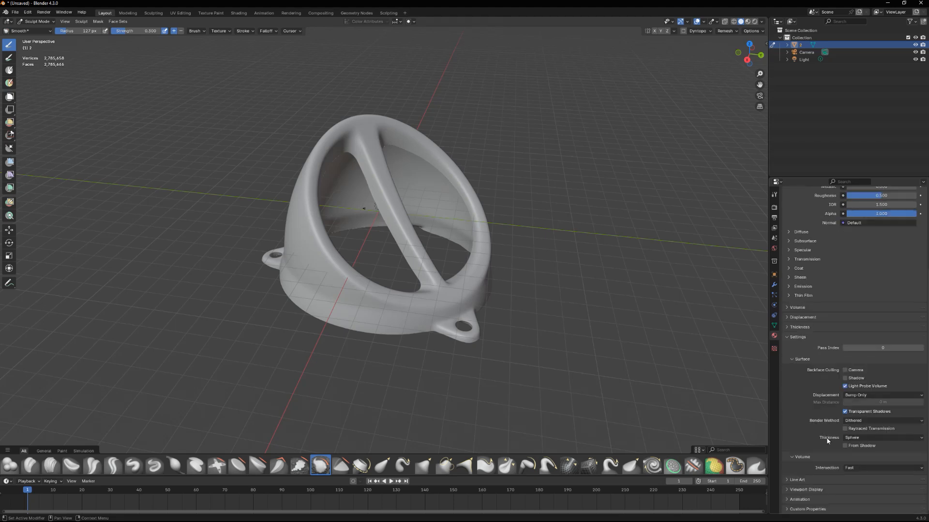
click(803, 488)
click(857, 501)
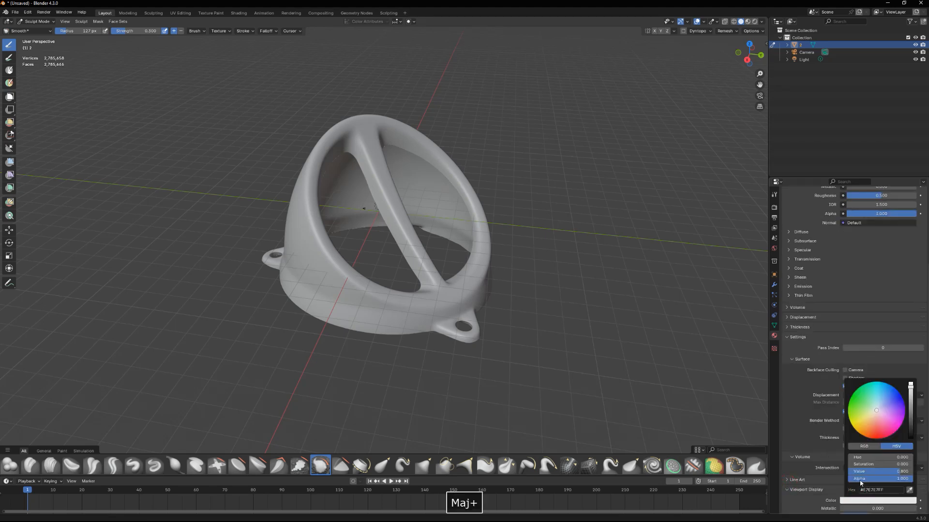
shift+drag(880, 415, 889, 416)
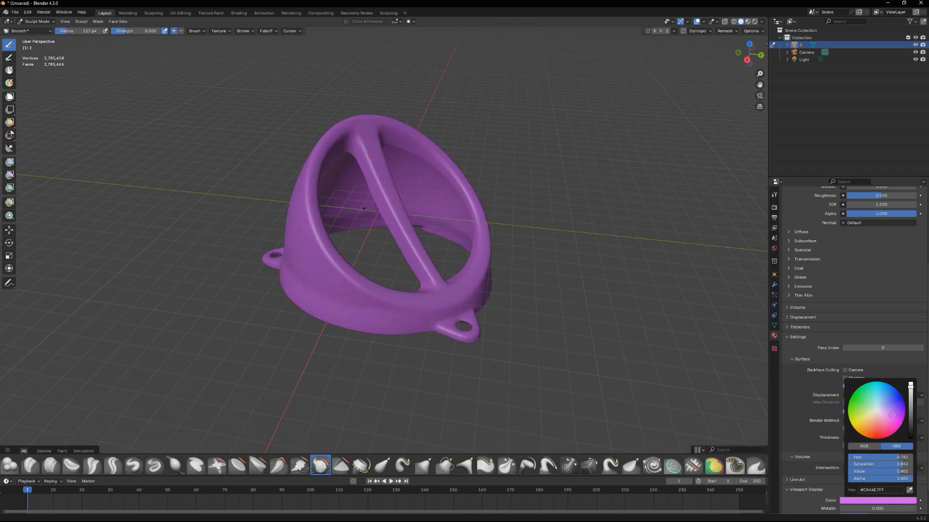
scroll(865, 513, down, 2)
mouse_move(870, 487)
mouse_down()
mouse_move(857, 488)
mouse_move(885, 487)
mouse_up()
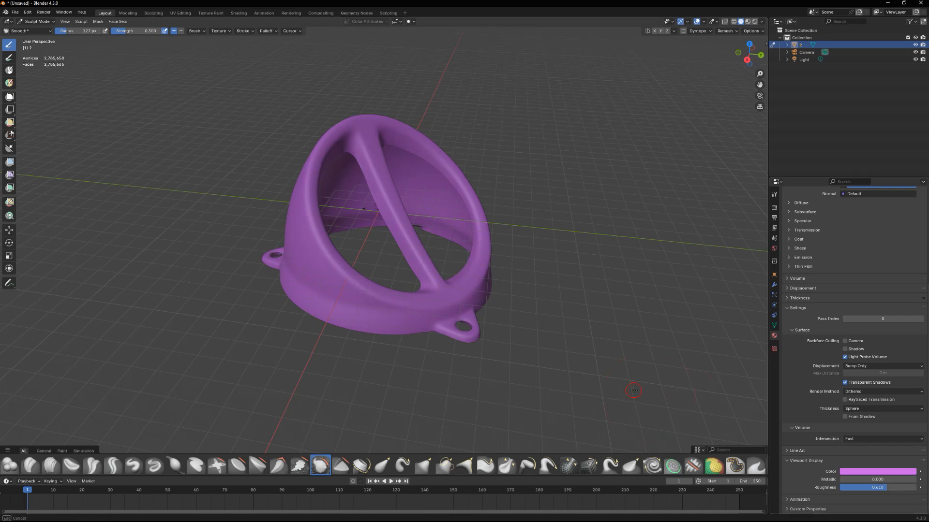
Hide the floor grid and the X and Y axis lines in the viewport overlays
click(704, 22)
click(726, 57)
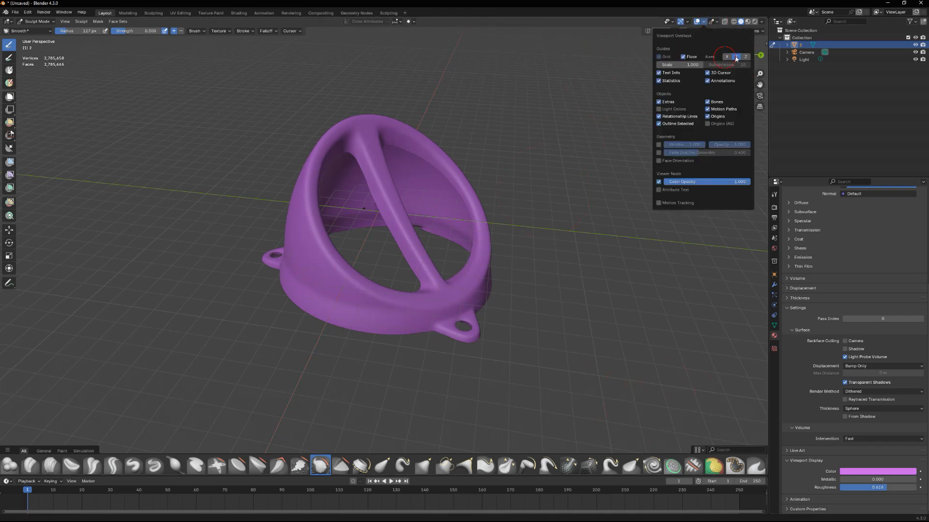
click(736, 56)
click(682, 57)
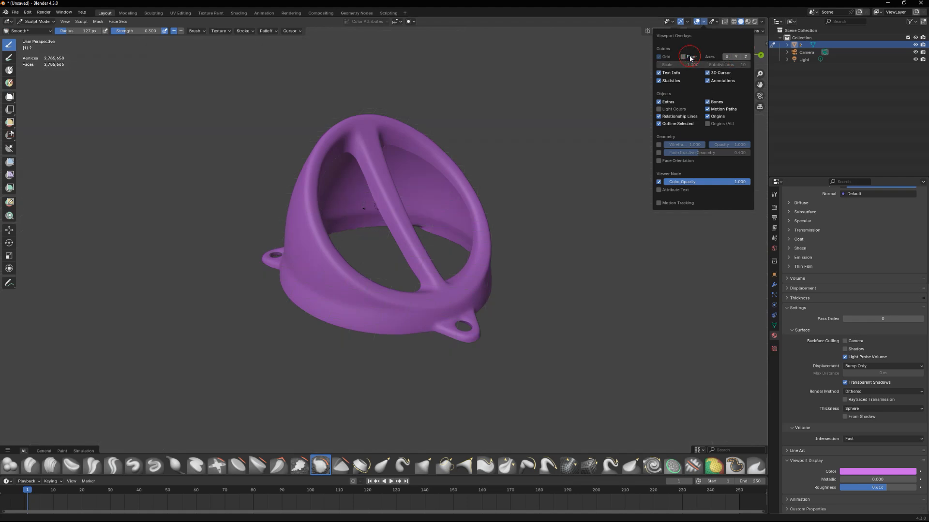
Delete the camera and the light from the scene
middle_drag(494, 283, 317, 249)
scroll(339, 227, up, 6)
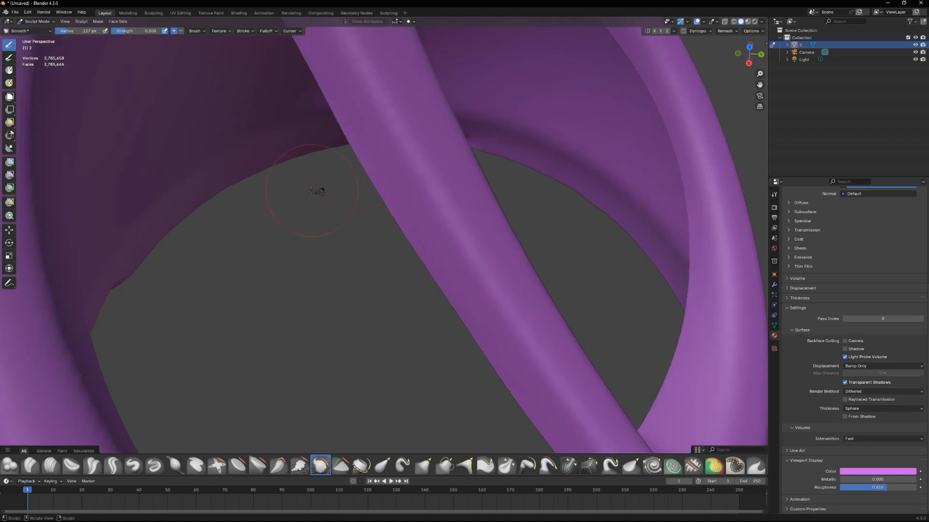
scroll(312, 191, down, 8)
click(800, 52)
key(Delete)
click(801, 53)
key(Delete)
Smooth the underside of the mounting tab and the adjoining inner wall of the cover with the brush
middle_drag(468, 299, 517, 173)
scroll(471, 277, down, 1)
key(f)
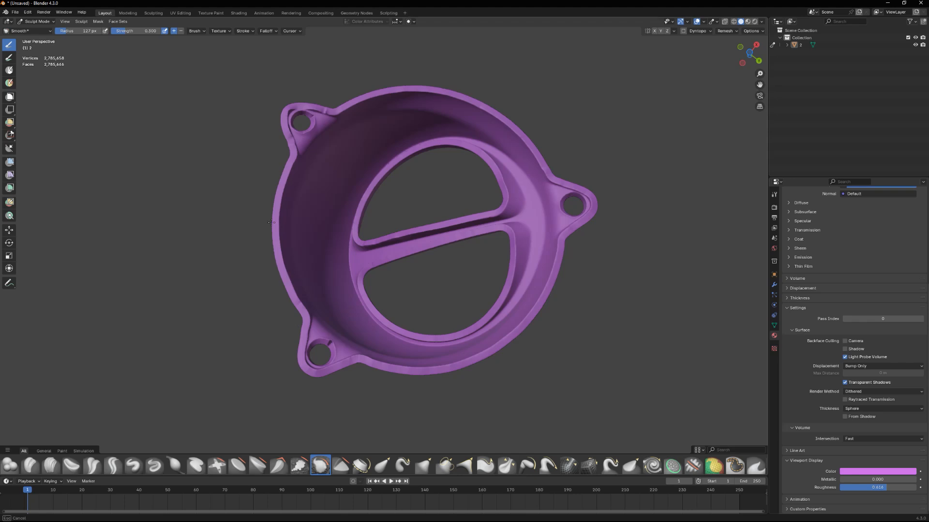
drag(304, 122, 386, 149)
middle_drag(386, 149, 378, 174)
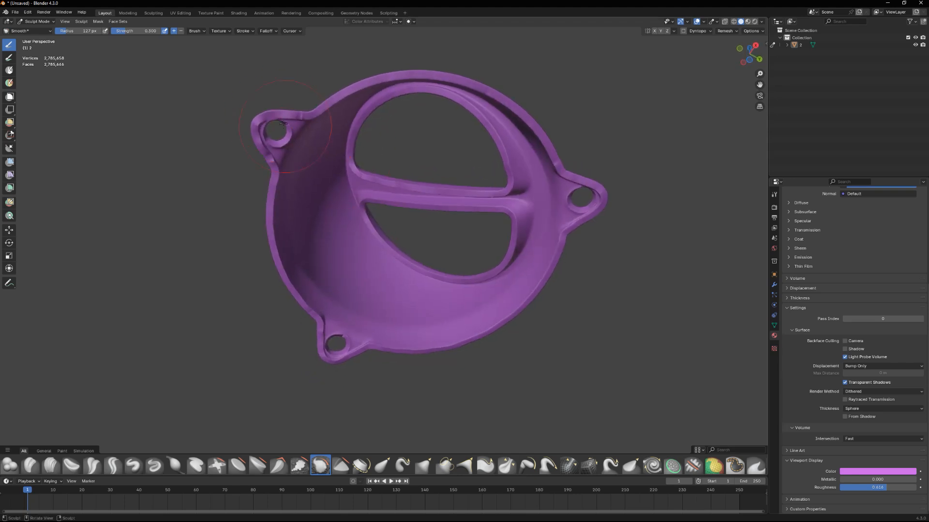
Smooth the inner edge of the opening beside the central bar, working from both ends of the bar
right_click(431, 186)
mouse_move(345, 165)
mouse_down()
mouse_move(345, 158)
mouse_move(366, 172)
mouse_up()
scroll(358, 203, up, 5)
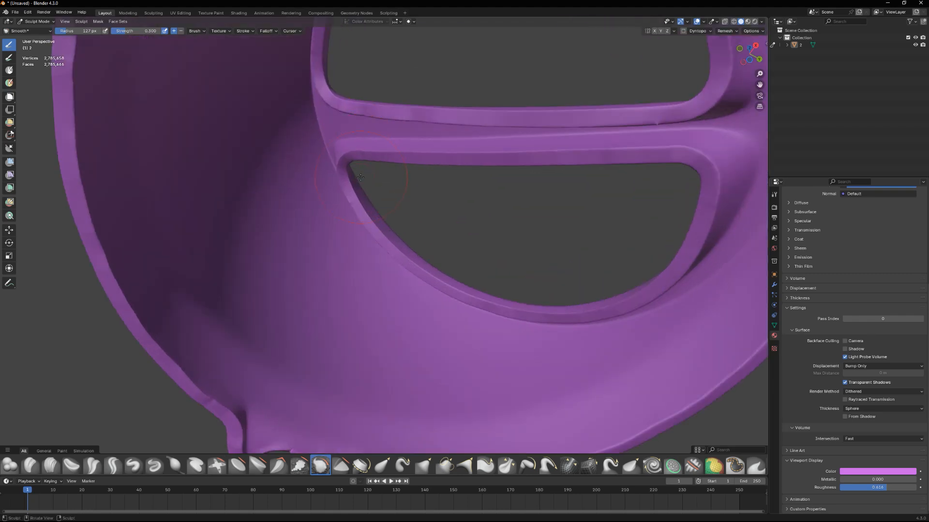
drag(669, 114, 668, 115)
scroll(524, 161, down, 5)
middle_drag(445, 199, 418, 285)
middle_drag(407, 250, 437, 247)
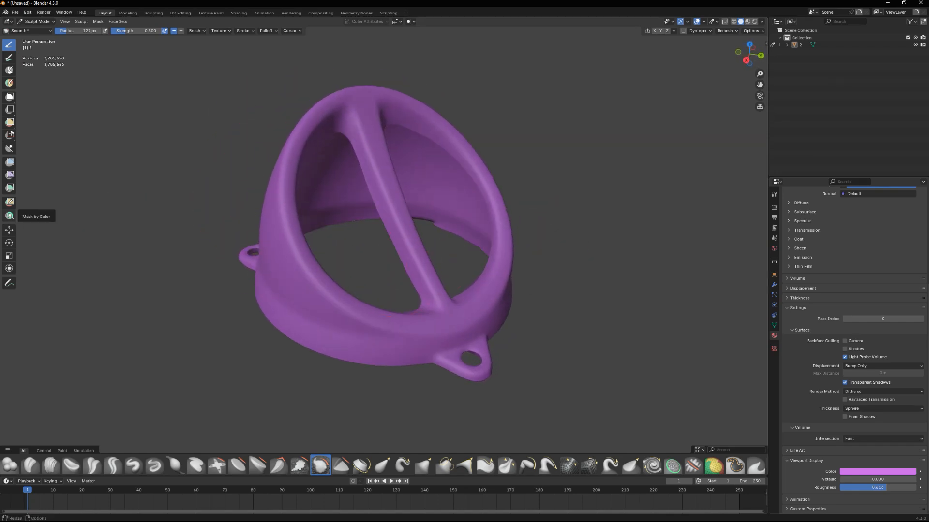